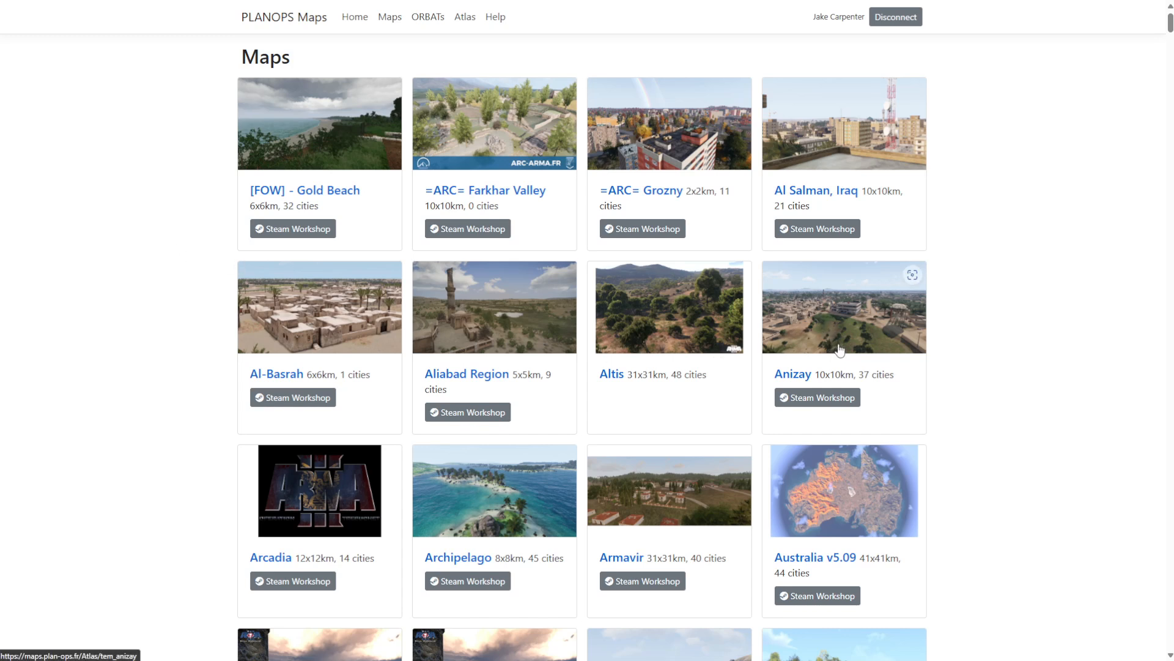
- Start a new tactical map on the Anizay background and label it "Sample Operation"
left_click(817, 318)
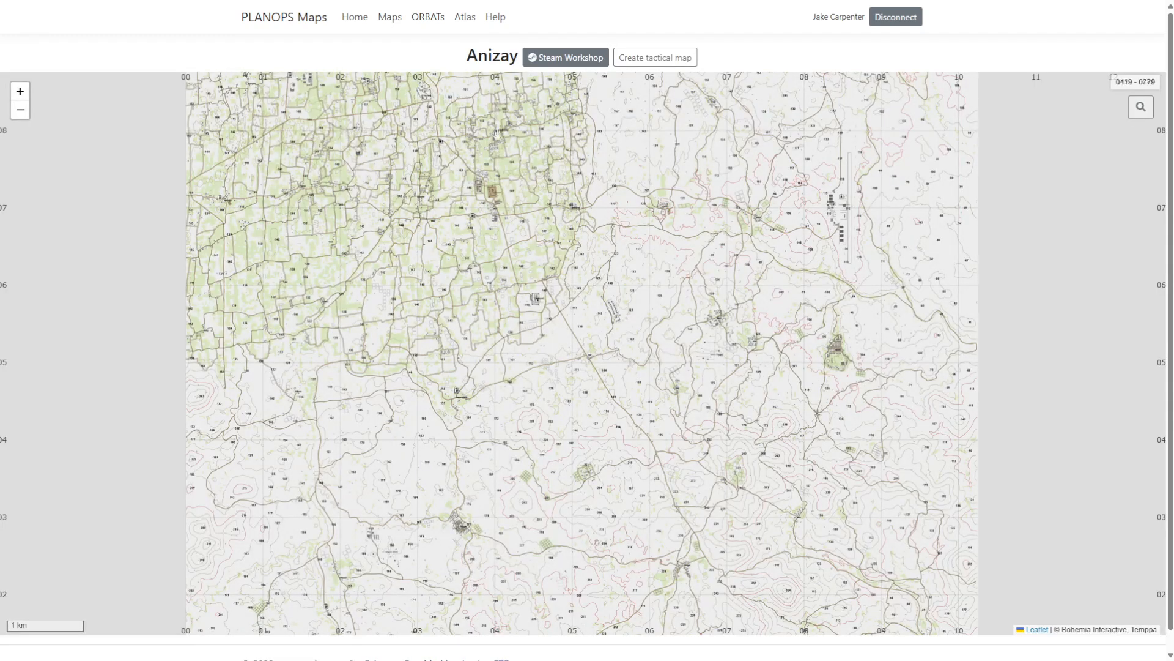
left_click(663, 61)
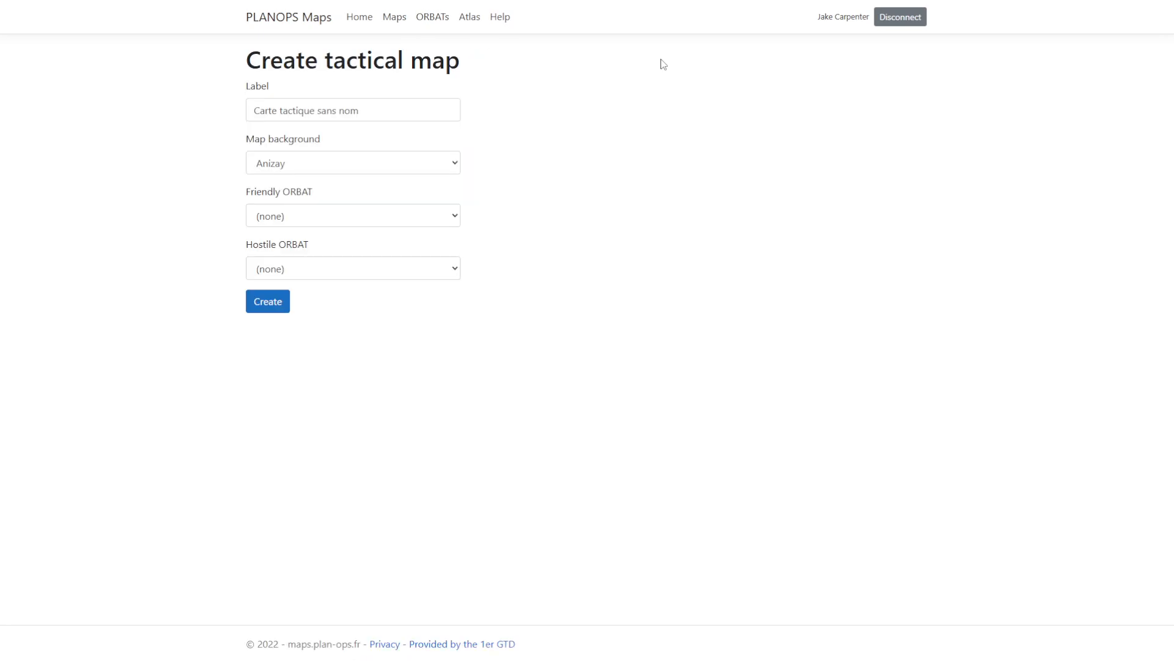
triple_click(388, 107)
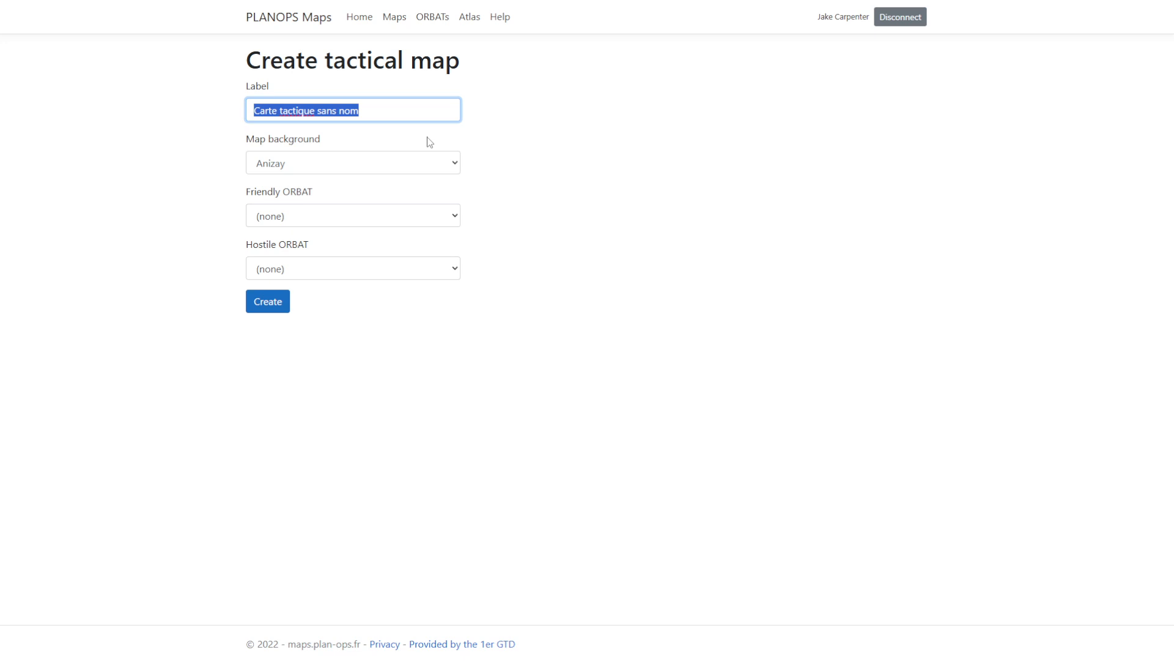
type("Sample Operation")
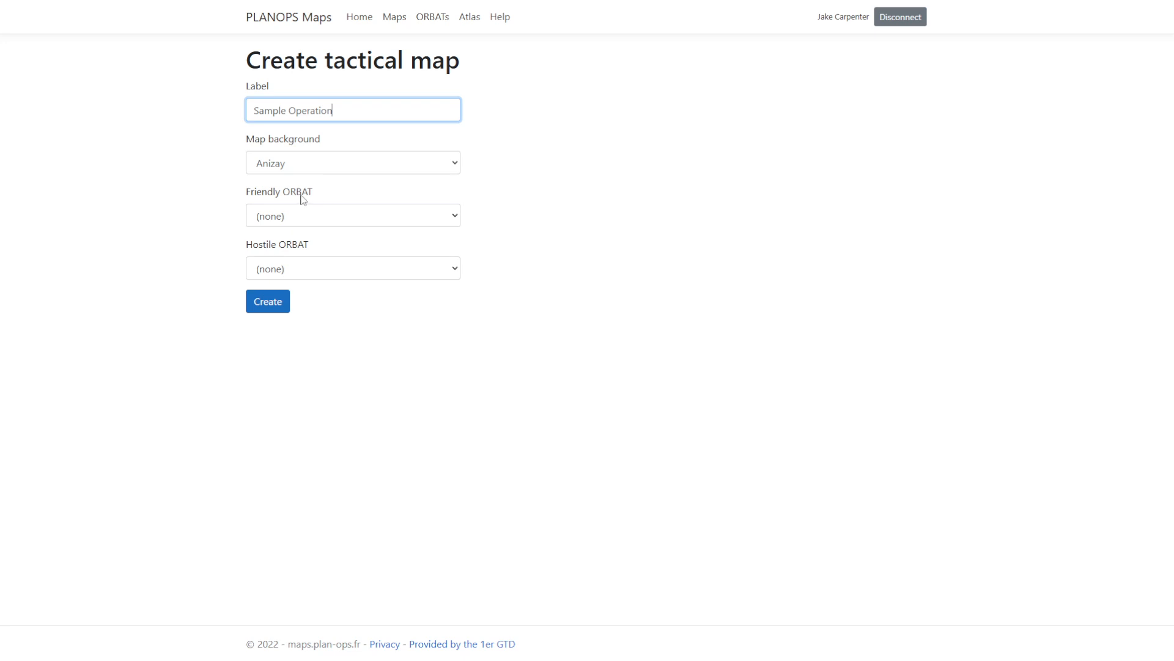
- Keep the friendly and hostile ORBATs set to (none) and create the tactical map
left_click(312, 219)
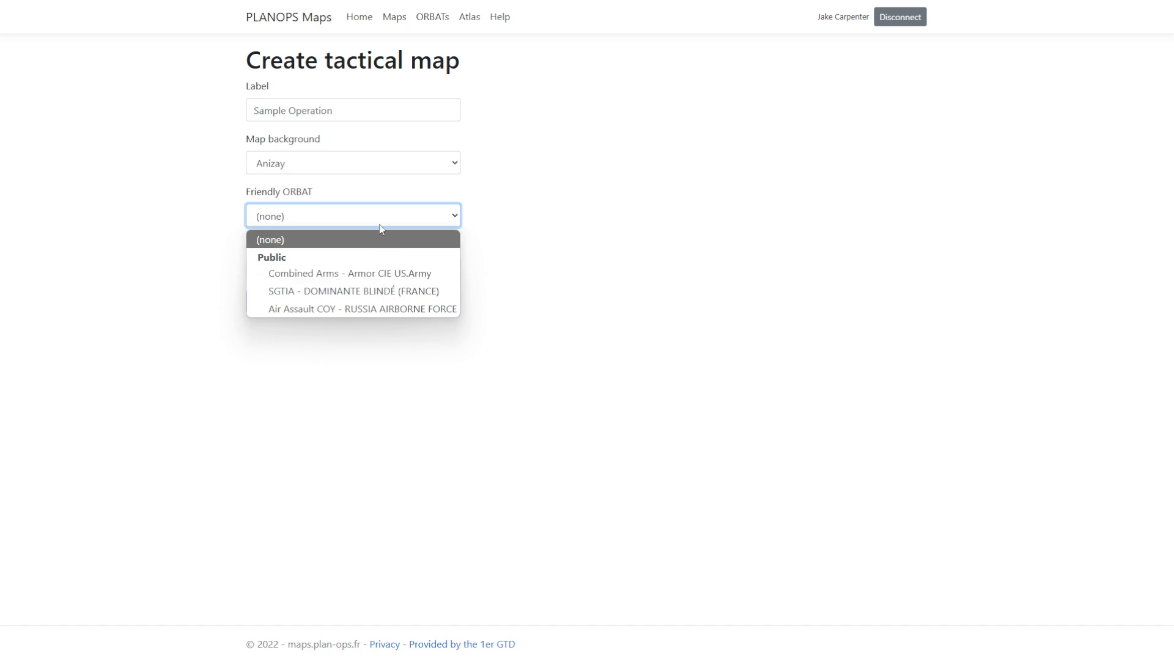
left_click(379, 225)
left_click(330, 269)
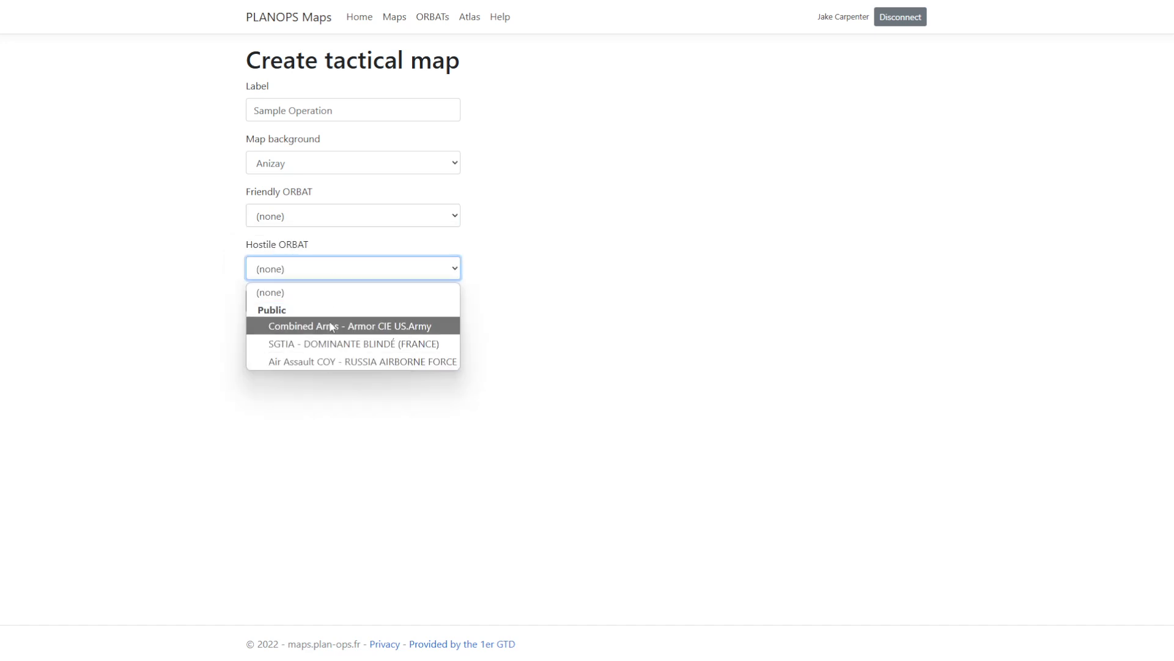
left_click(334, 292)
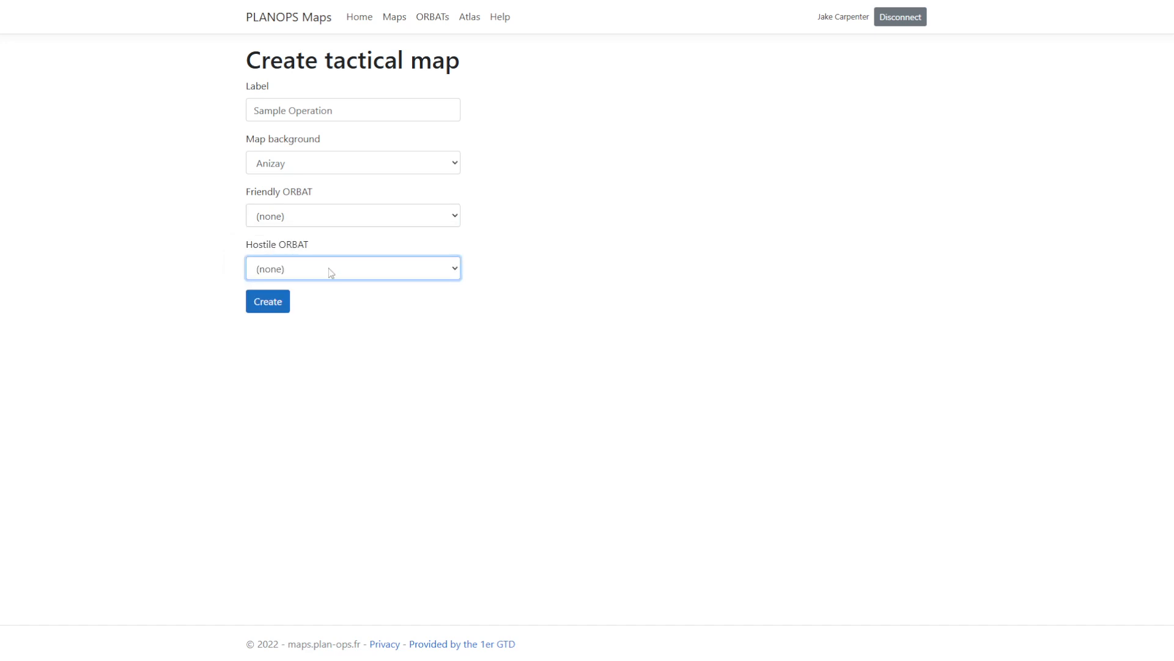
left_click(276, 301)
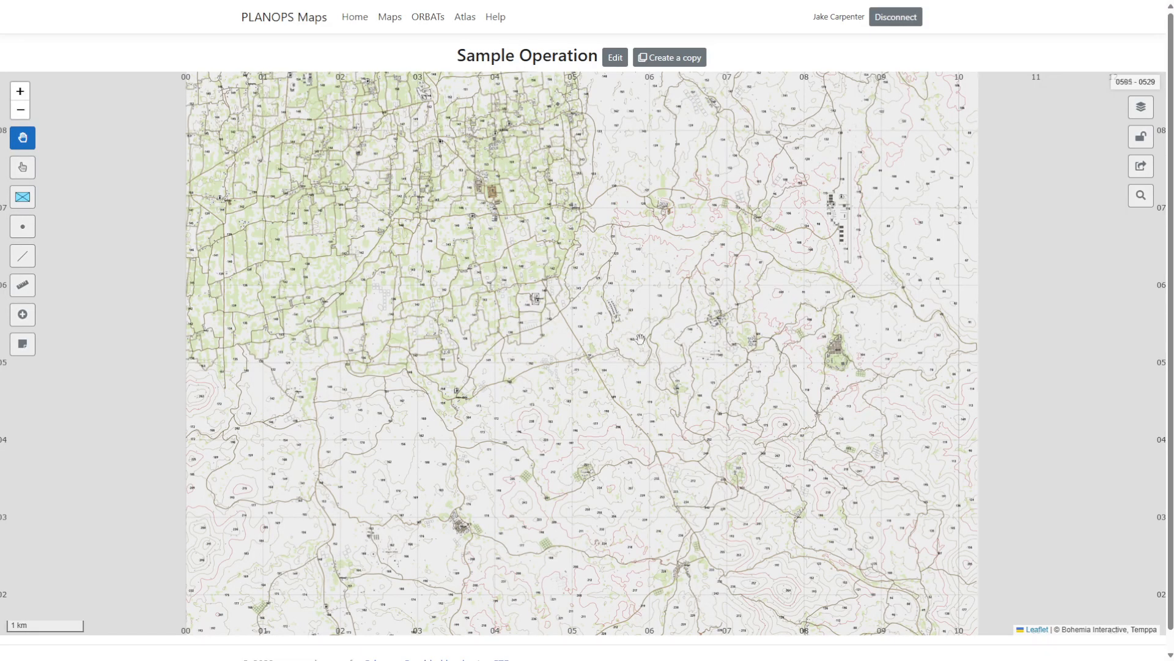
- Activate the line drawing tool on the tactical map and set its colour to red
left_click_drag(685, 327, 678, 258)
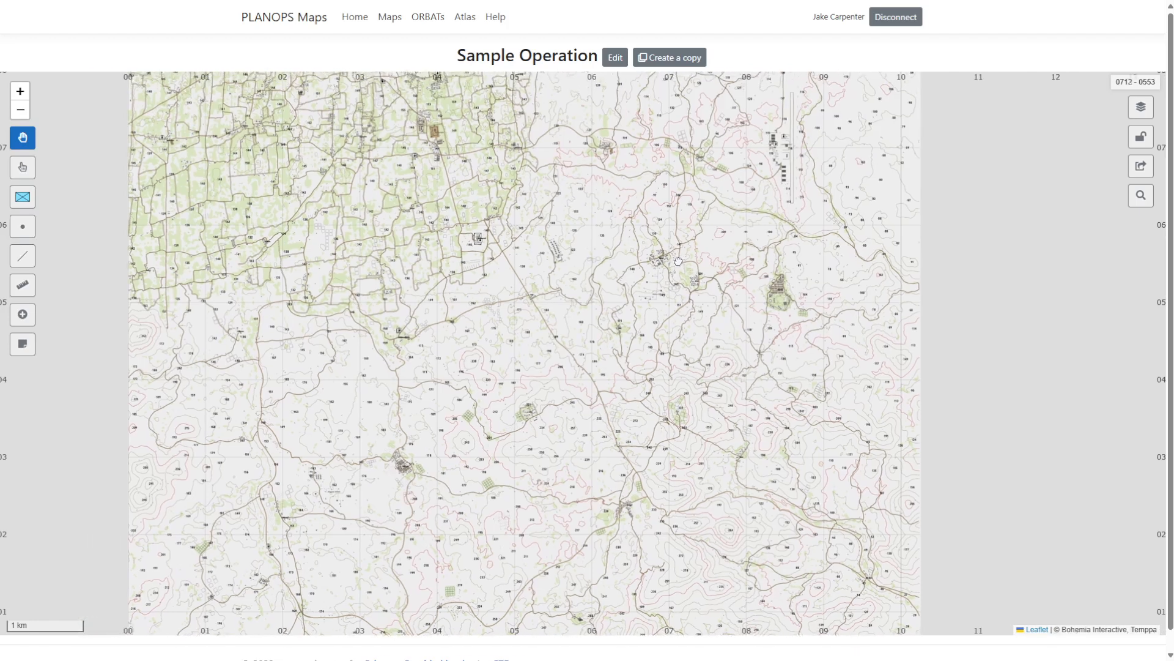
scroll(375, 500, "up", 2)
left_click_drag(536, 379, 386, 419)
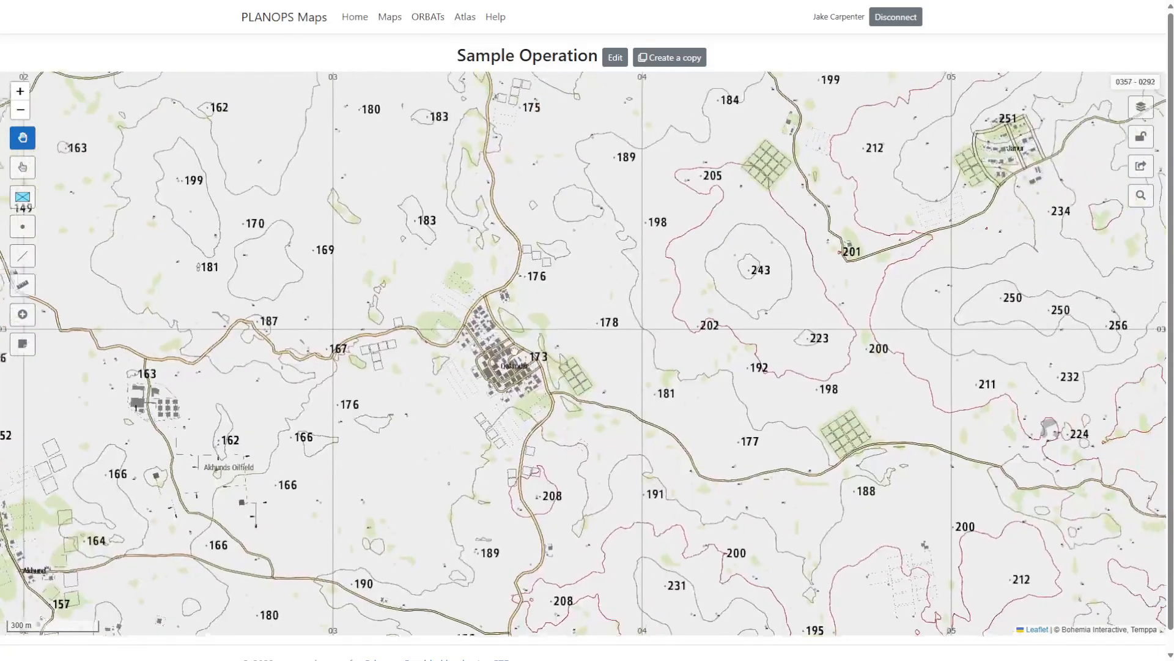
scroll(527, 347, "down", 1)
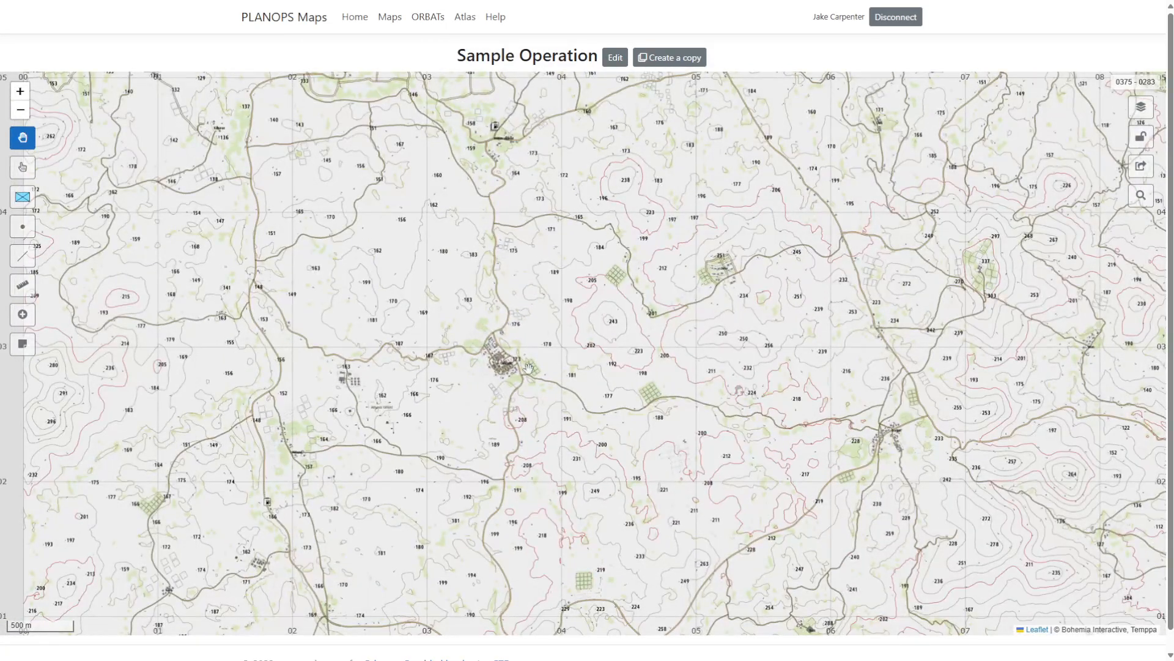
left_click_drag(526, 369, 517, 365)
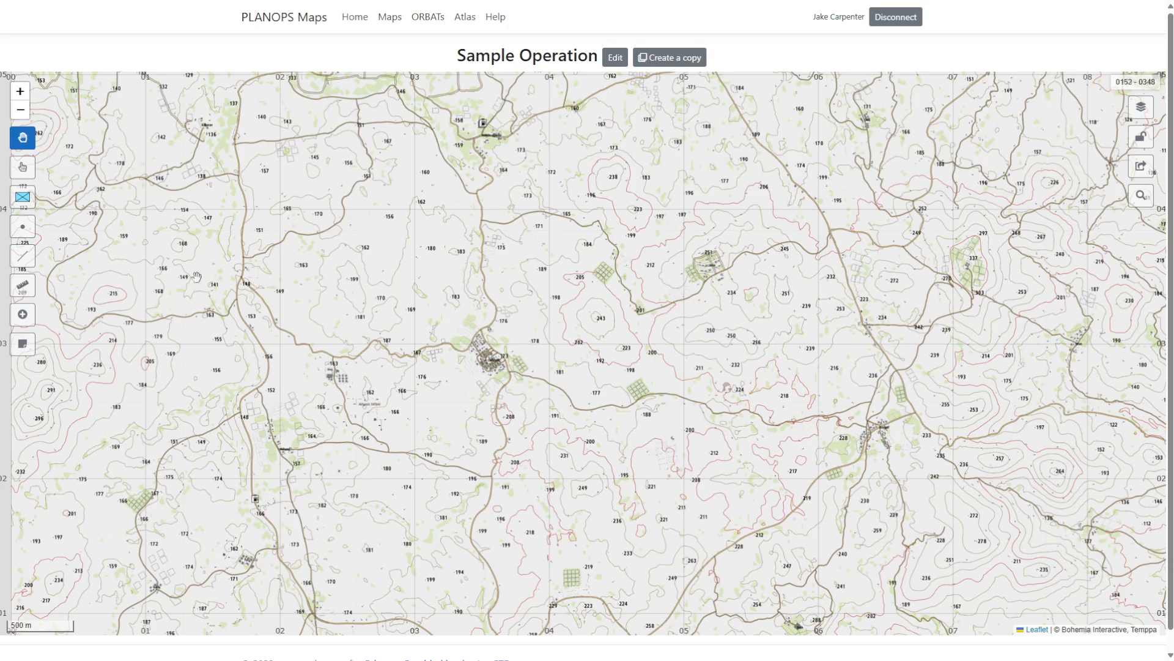
left_click(30, 259)
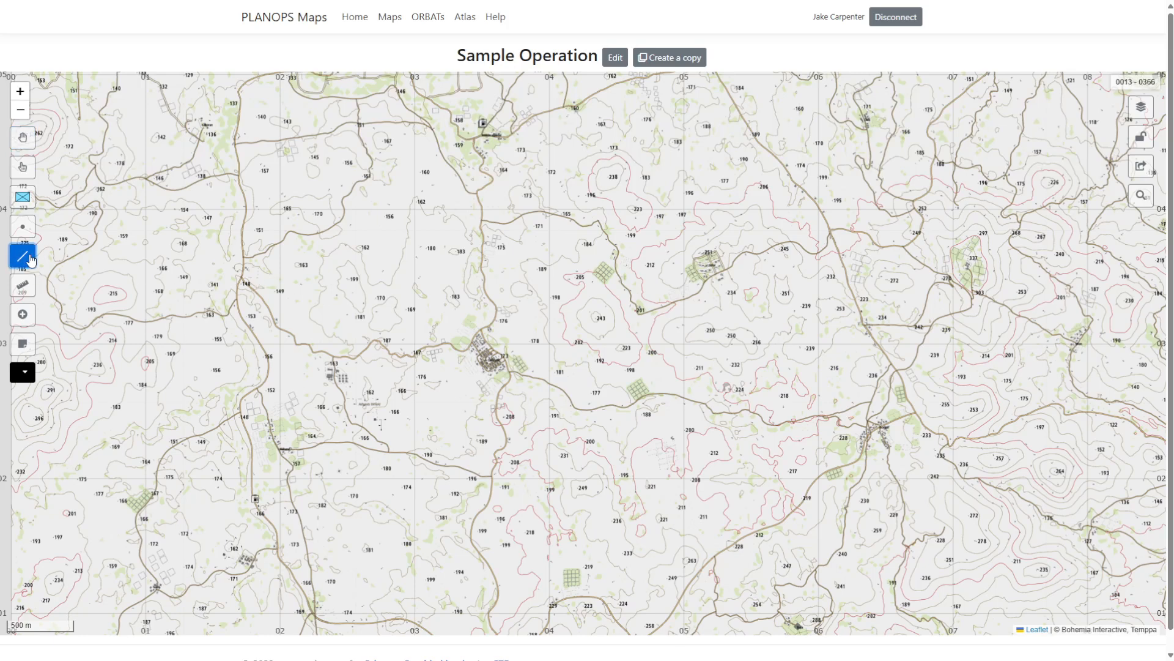
left_click(29, 375)
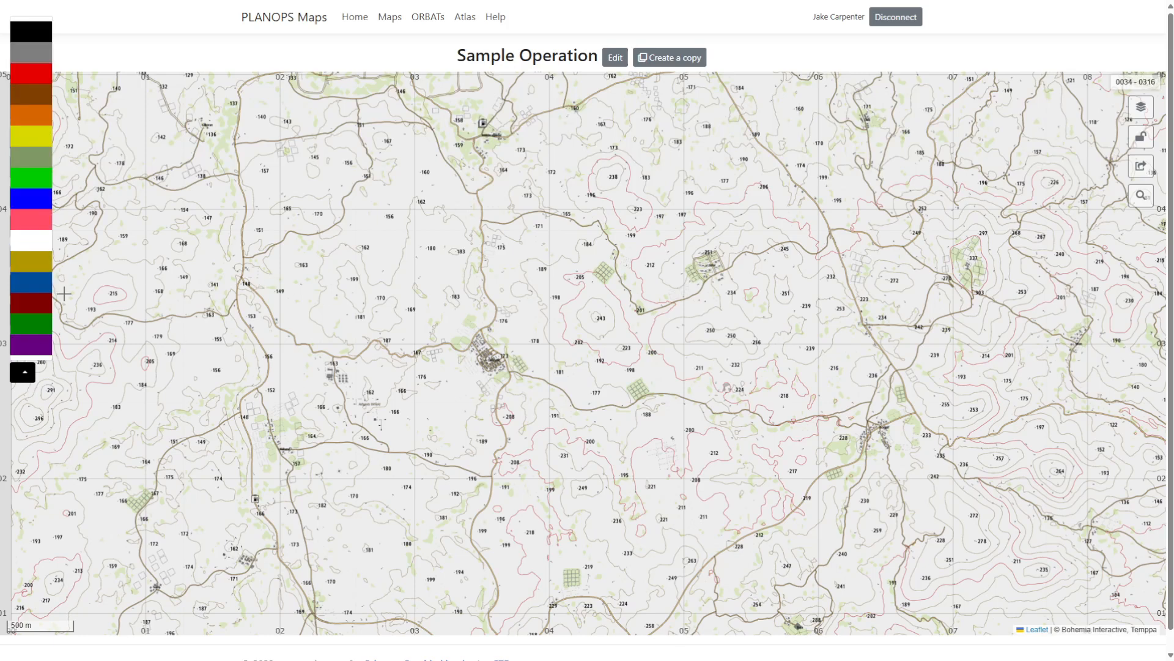
left_click(36, 79)
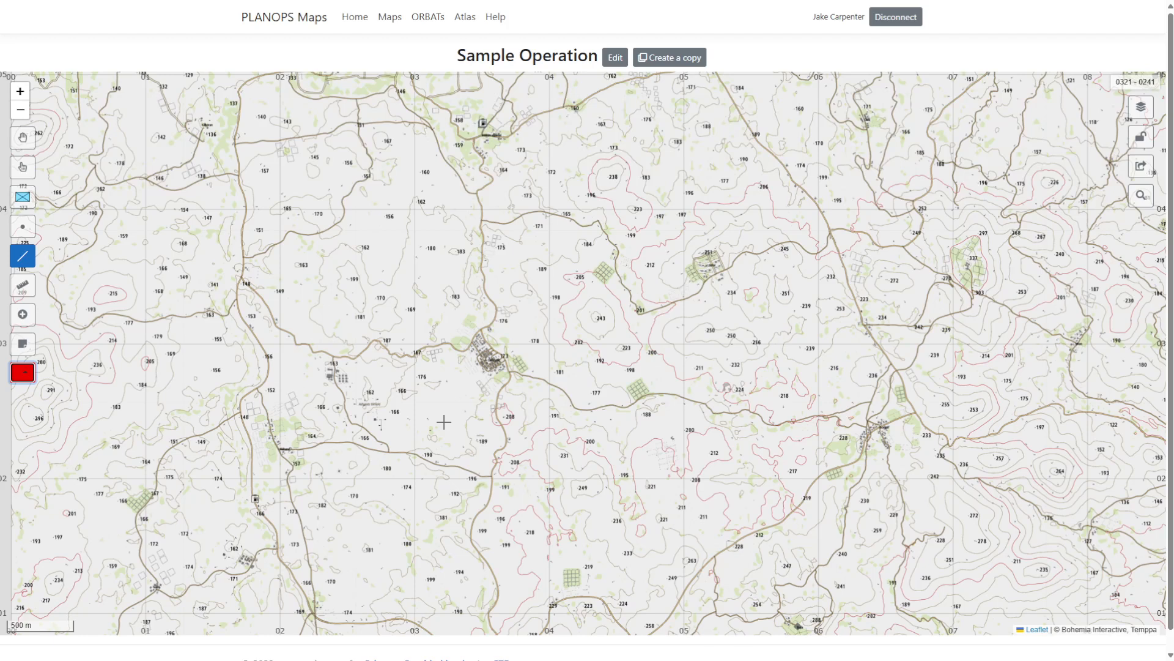
- Draw a vertical red line along the 03 gridline, from horizontal gridline 02 up to 04, west of the town
scroll(456, 420, "up", 2)
left_click_drag(550, 388, 502, 423)
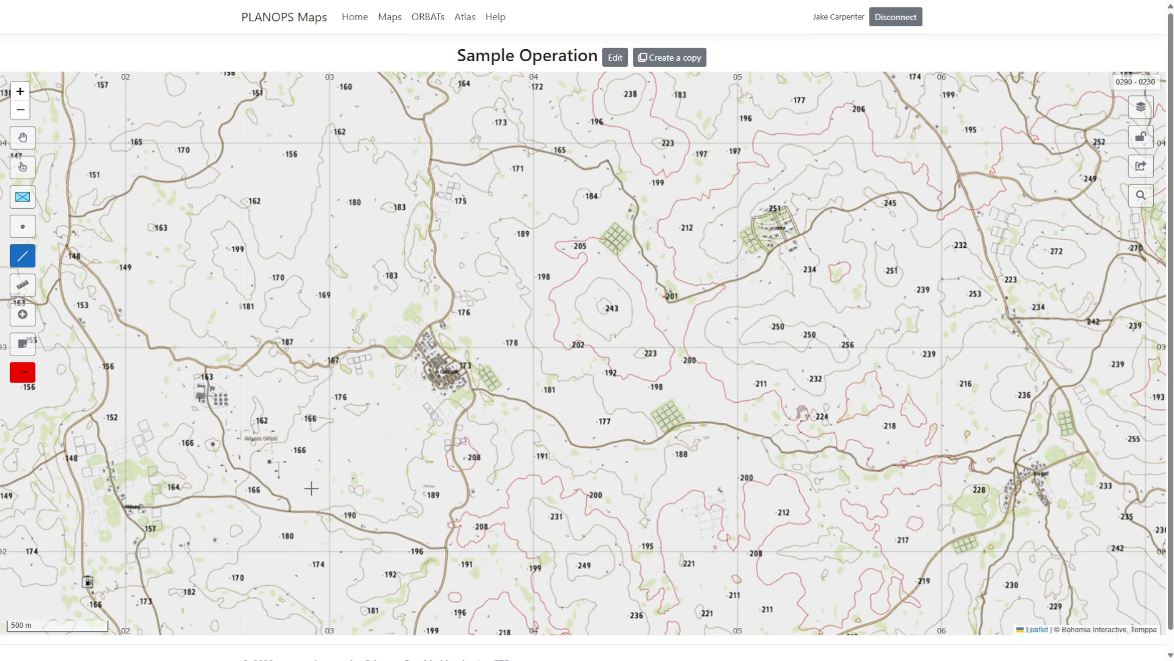
scroll(306, 489, "down", 1)
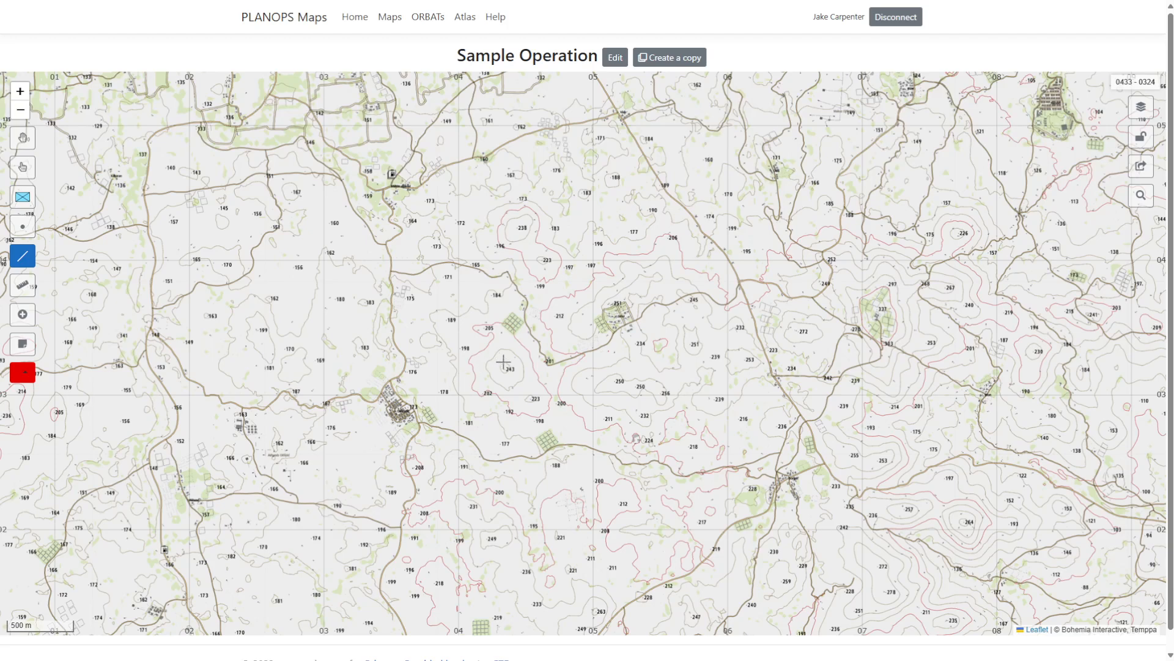
scroll(507, 366, "up", 2)
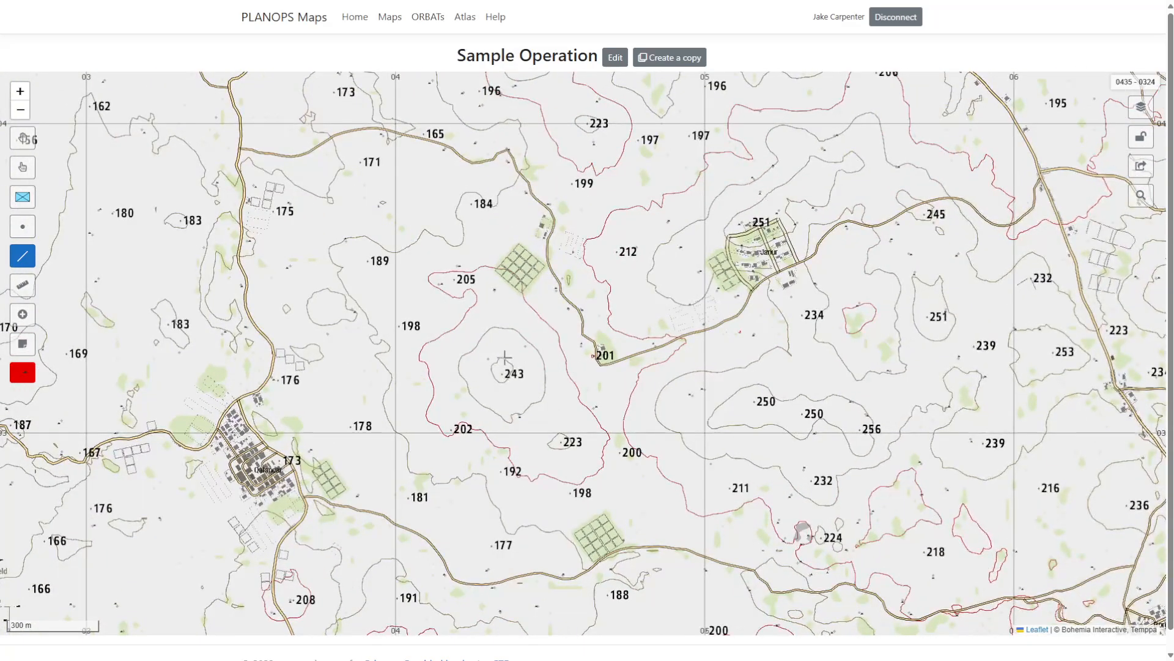
scroll(503, 367, "down", 2)
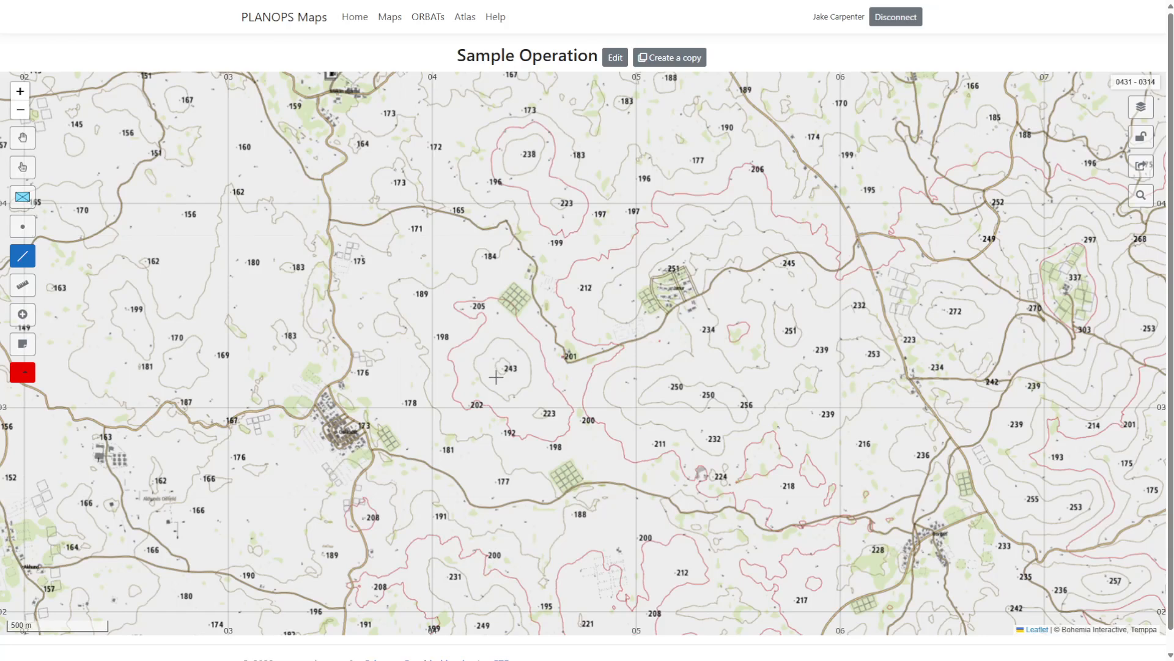
scroll(496, 376, "down", 1)
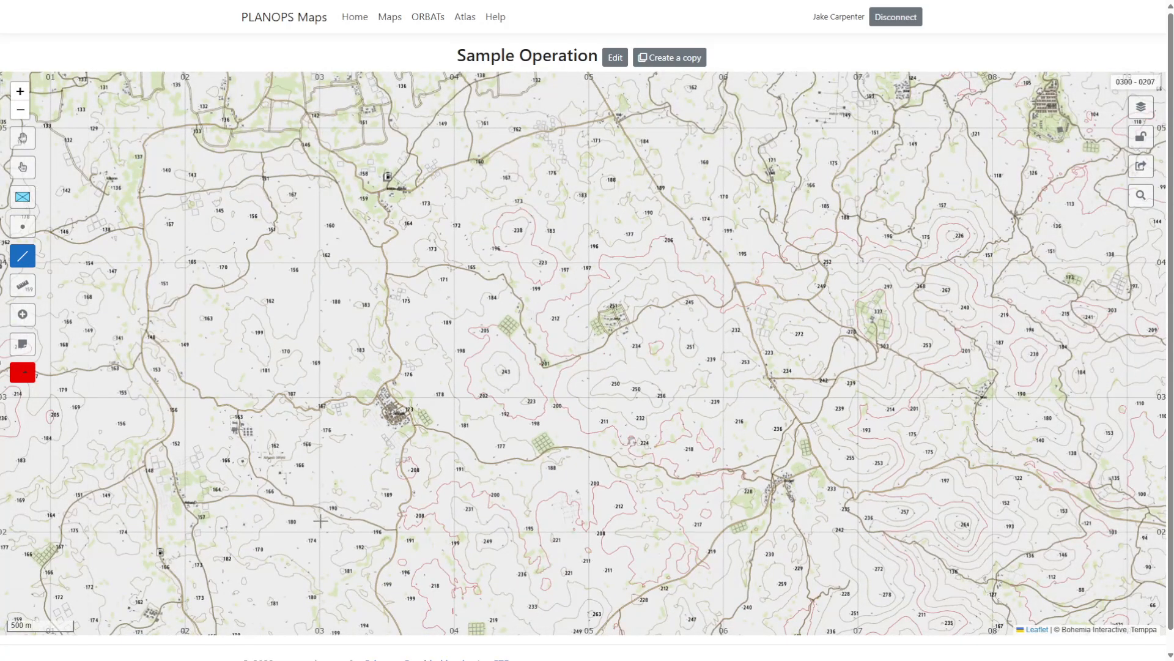
mouse_move(319, 531)
left_mouse_down()
mouse_move(330, 444)
mouse_move(330, 474)
mouse_move(320, 505)
mouse_move(322, 233)
left_mouse_up()
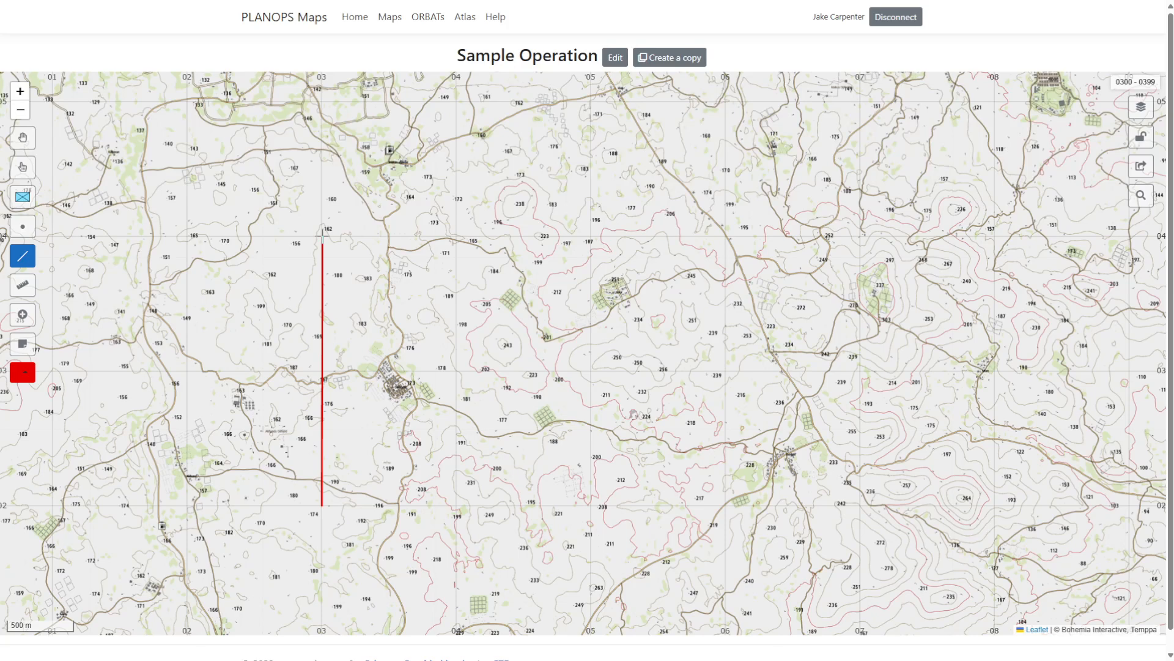
- Complete the red square around the town with lines along horizontal gridline 04, vertical gridline 05 and horizontal gridline 02
scroll(348, 481, "up", 2)
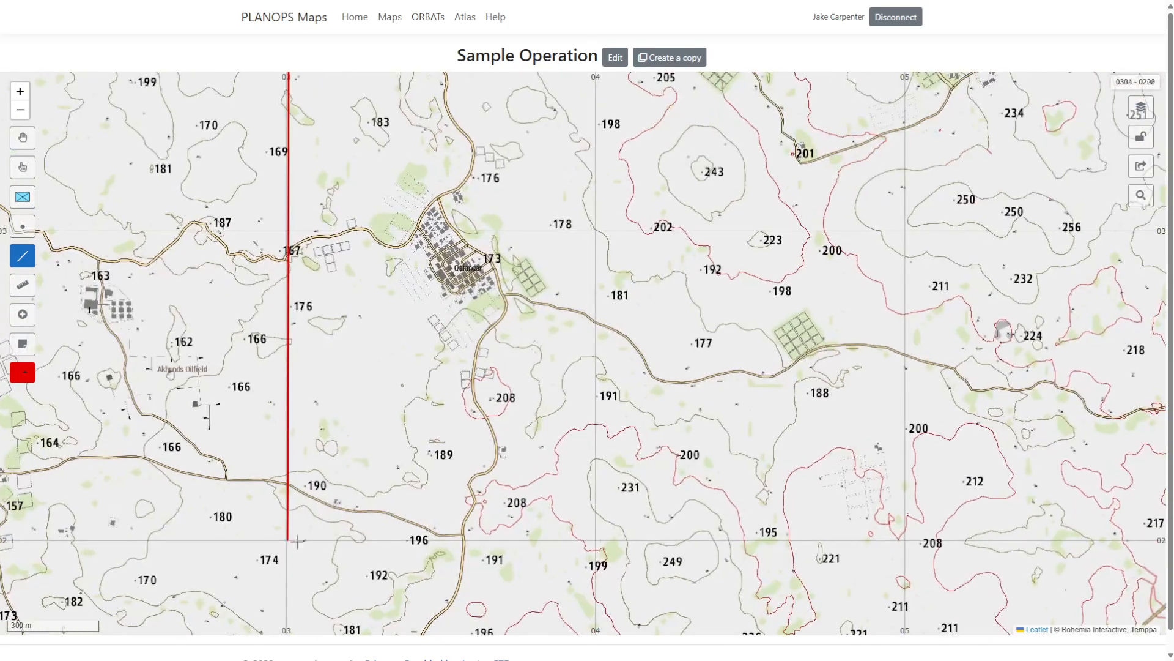
scroll(288, 426, "down", 2)
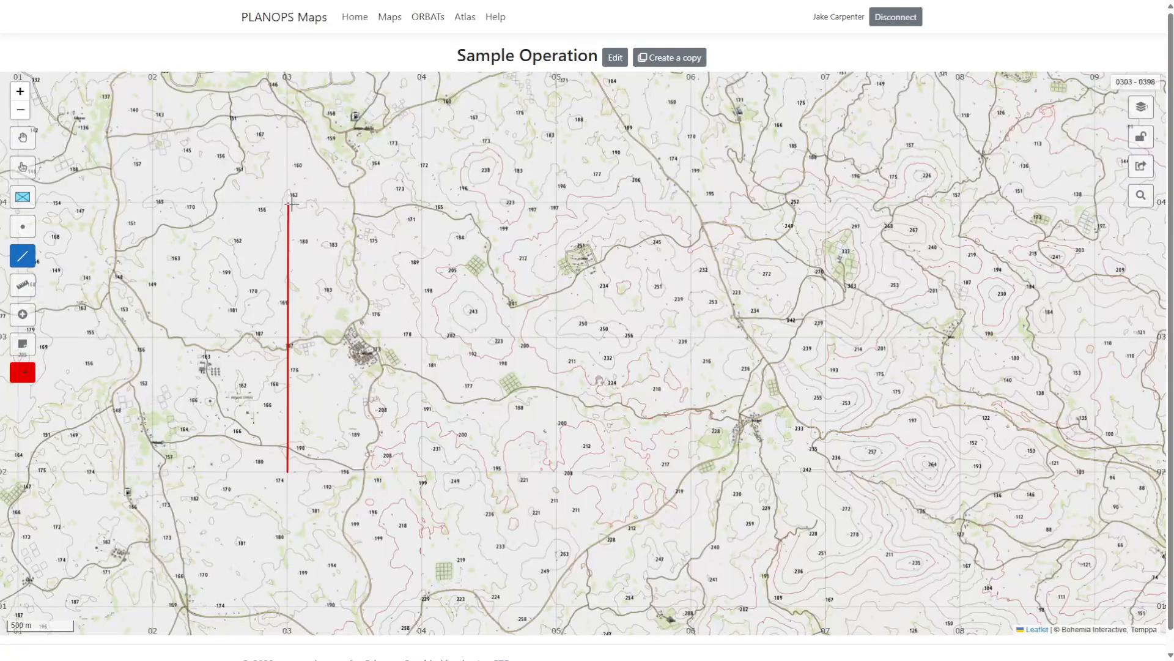
left_click(554, 203)
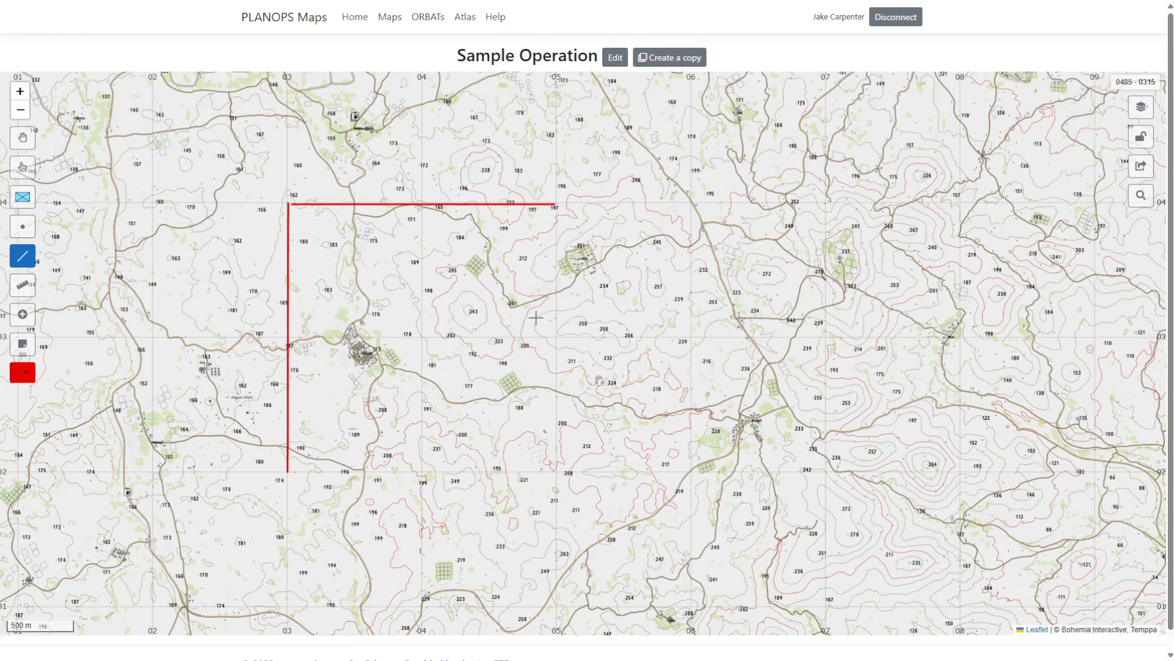
left_click(556, 466)
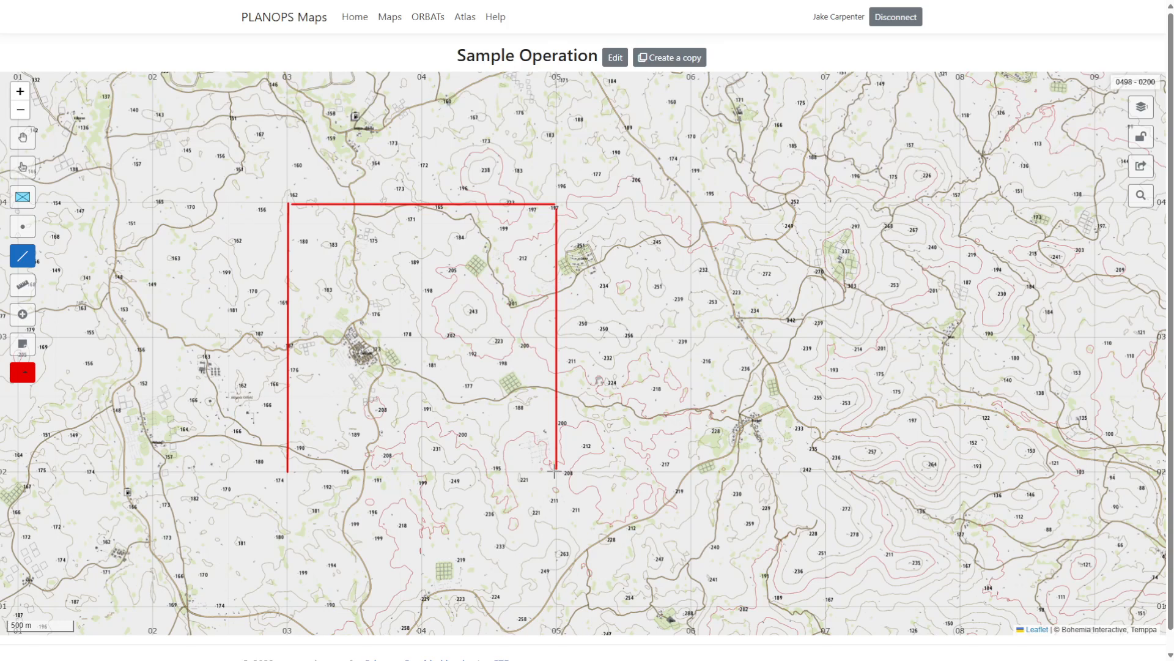
left_click(289, 470)
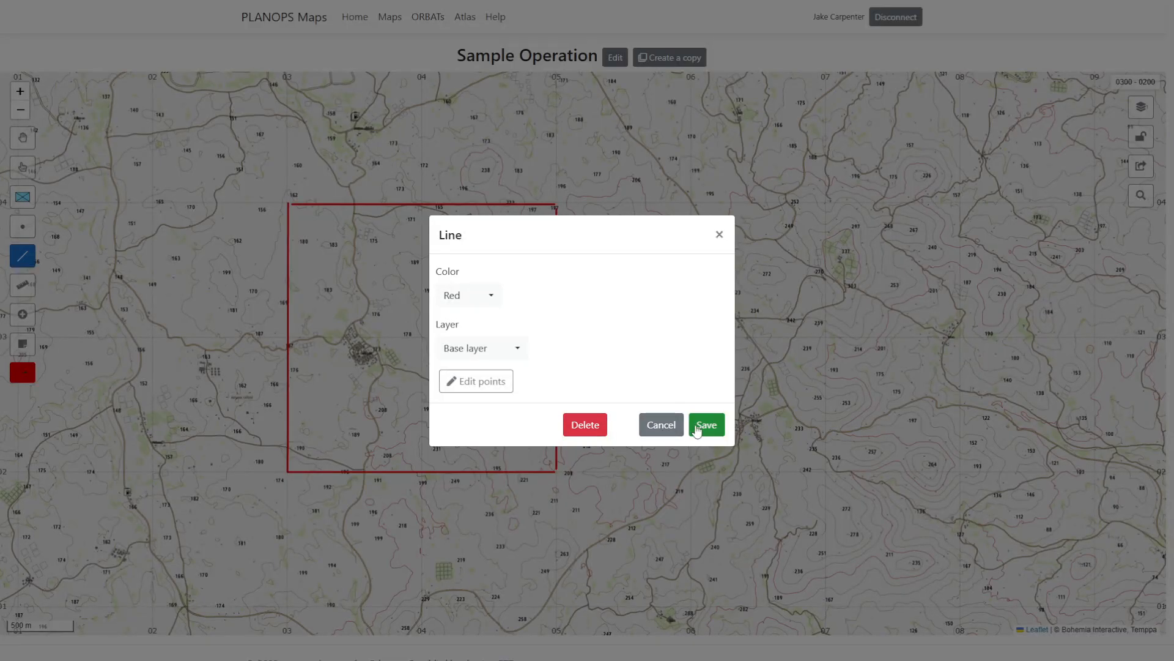
left_click(663, 426)
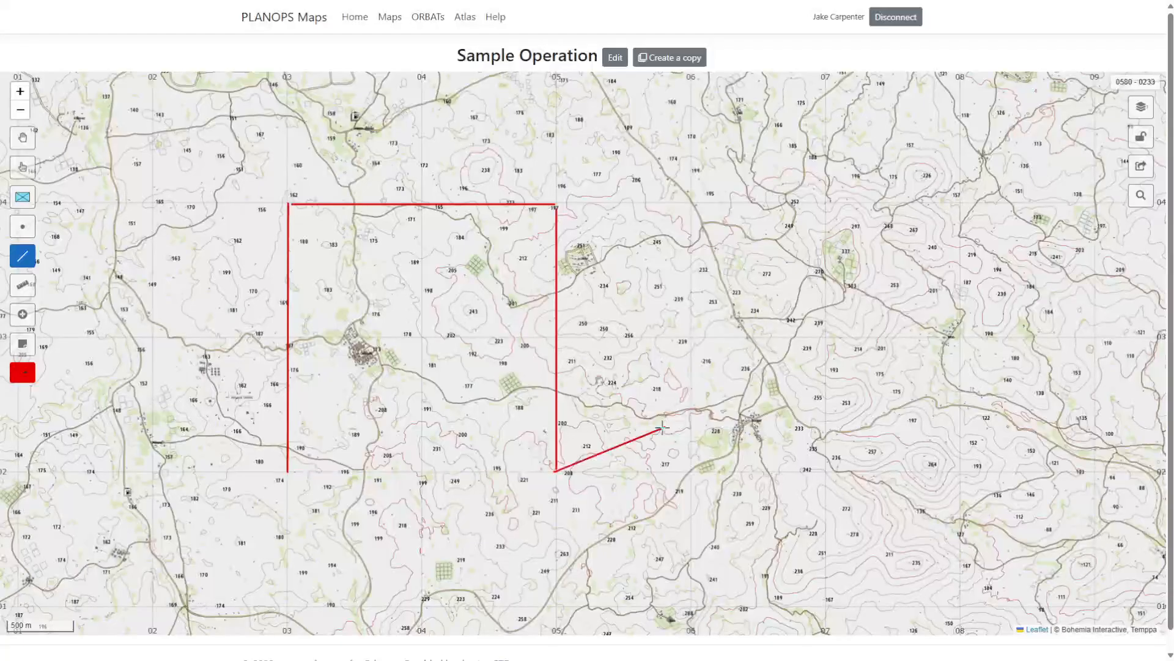
left_click(291, 470)
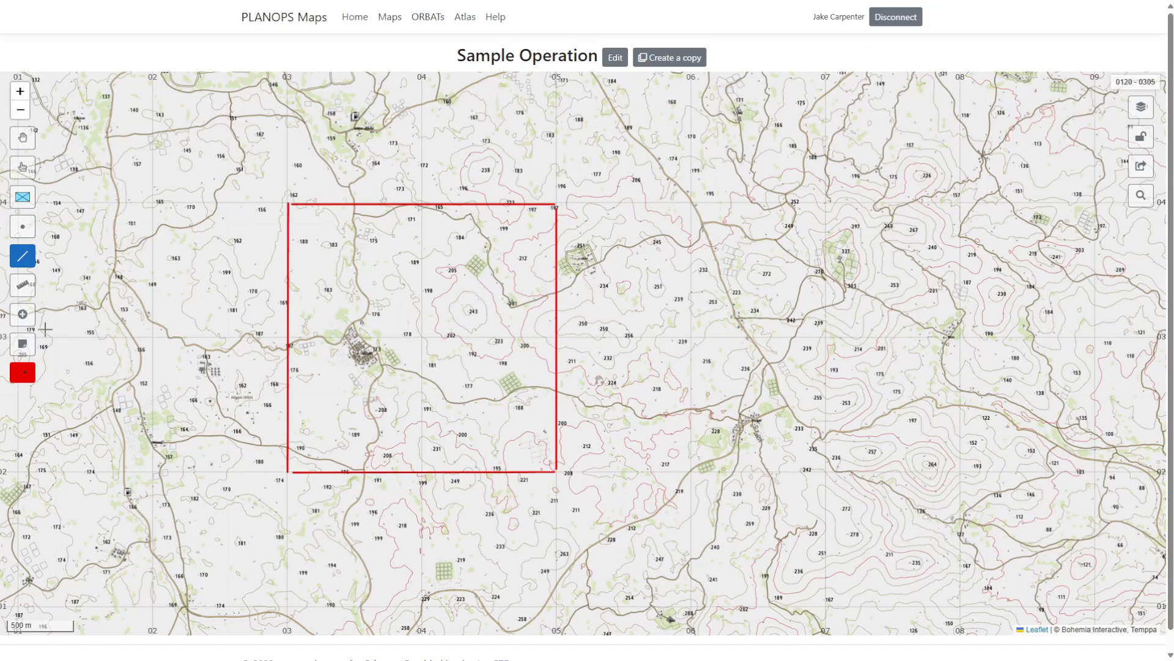
- Draw a short red diagonal line crossing the square's west side near its northwest corner
scroll(367, 320, "up", 1)
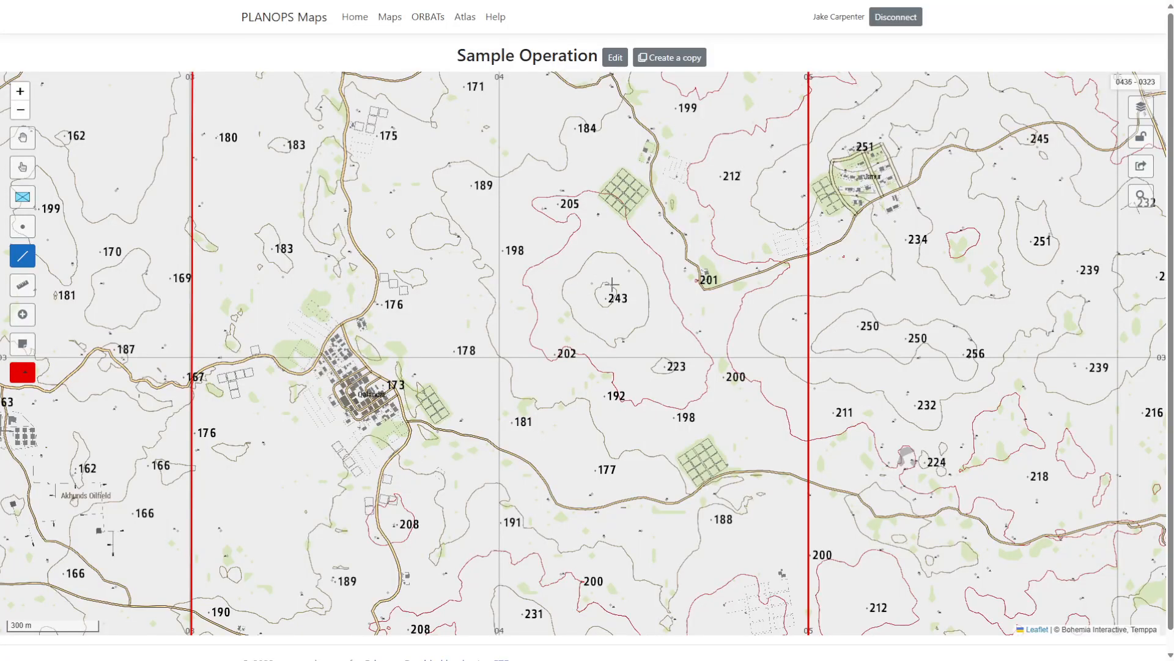
scroll(553, 276, "down", 1)
left_click_drag(495, 192, 454, 257)
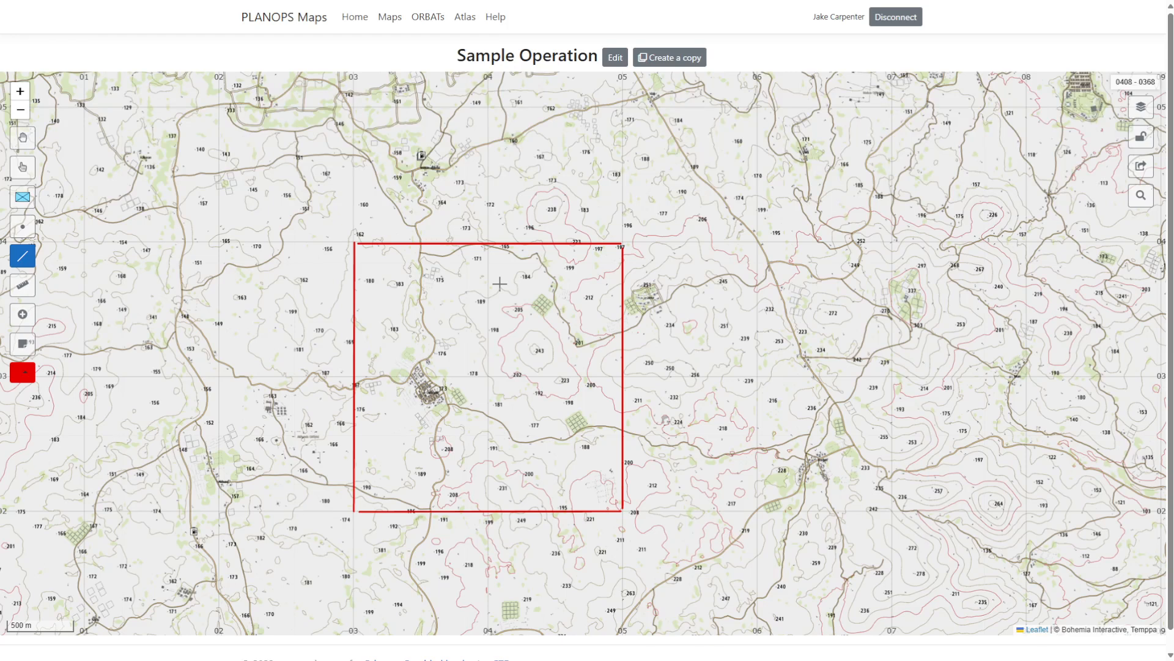
left_click(23, 257)
left_click_drag(327, 246, 341, 260)
left_click(343, 264)
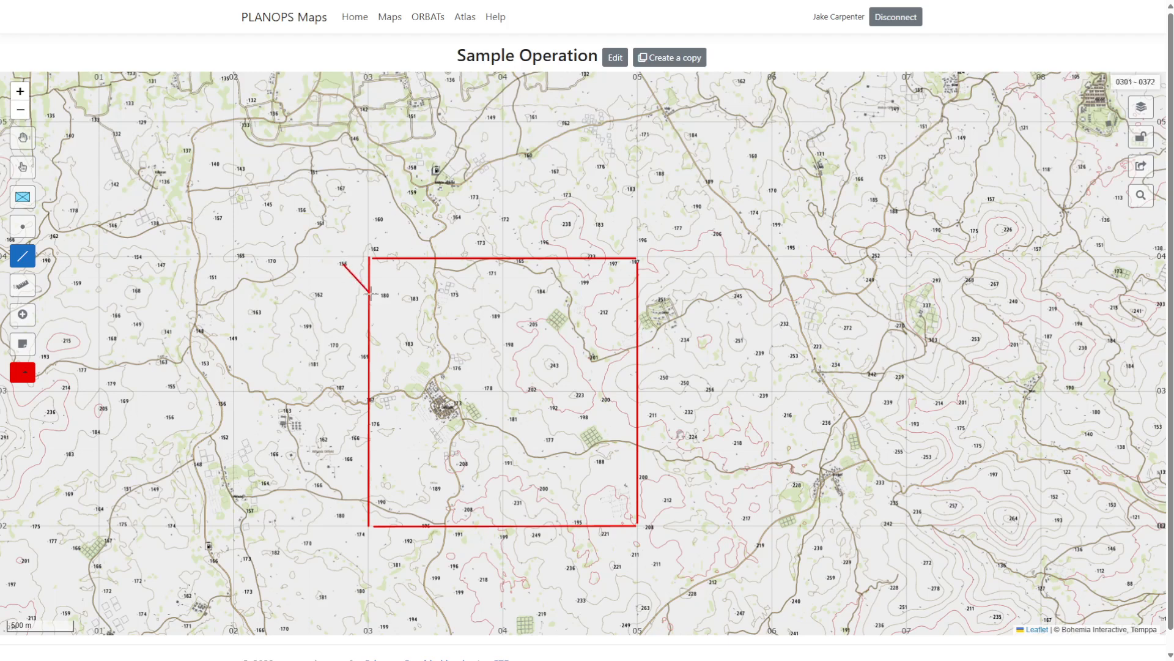
left_click(388, 309)
- Draw a second short red diagonal line across the square's north side, just beside the northwest corner
left_click(377, 241)
left_click_drag(390, 259, 392, 261)
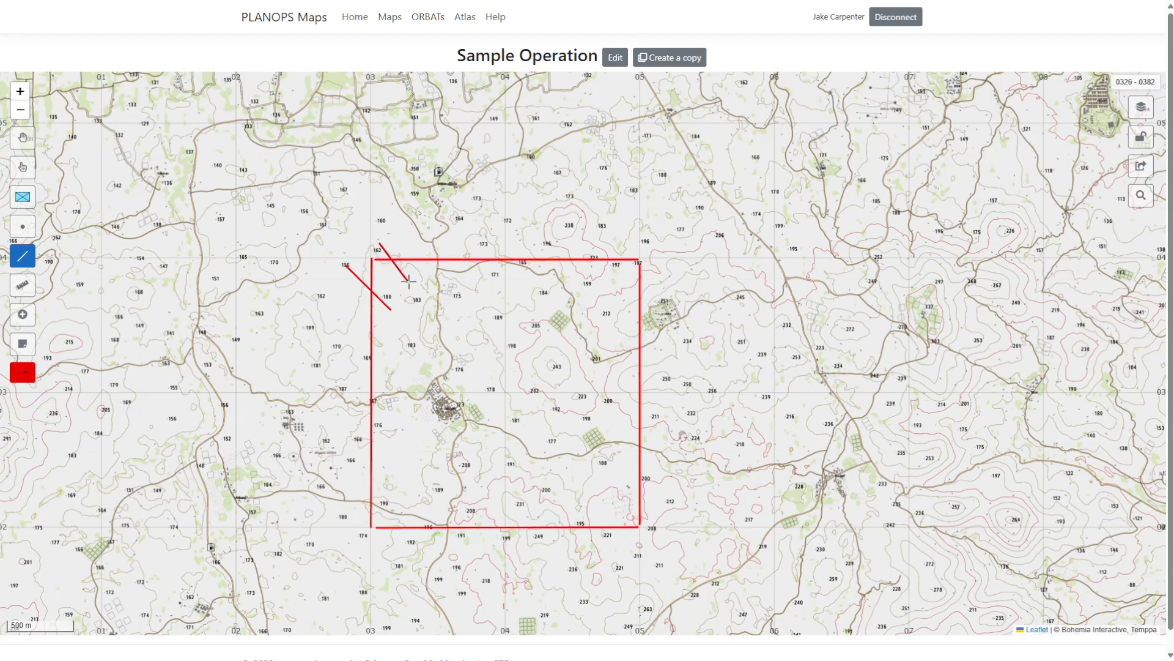
left_click(414, 281)
- Change the colour of the diagonal line crossing the square's north side to Blue and save it
left_click(413, 280)
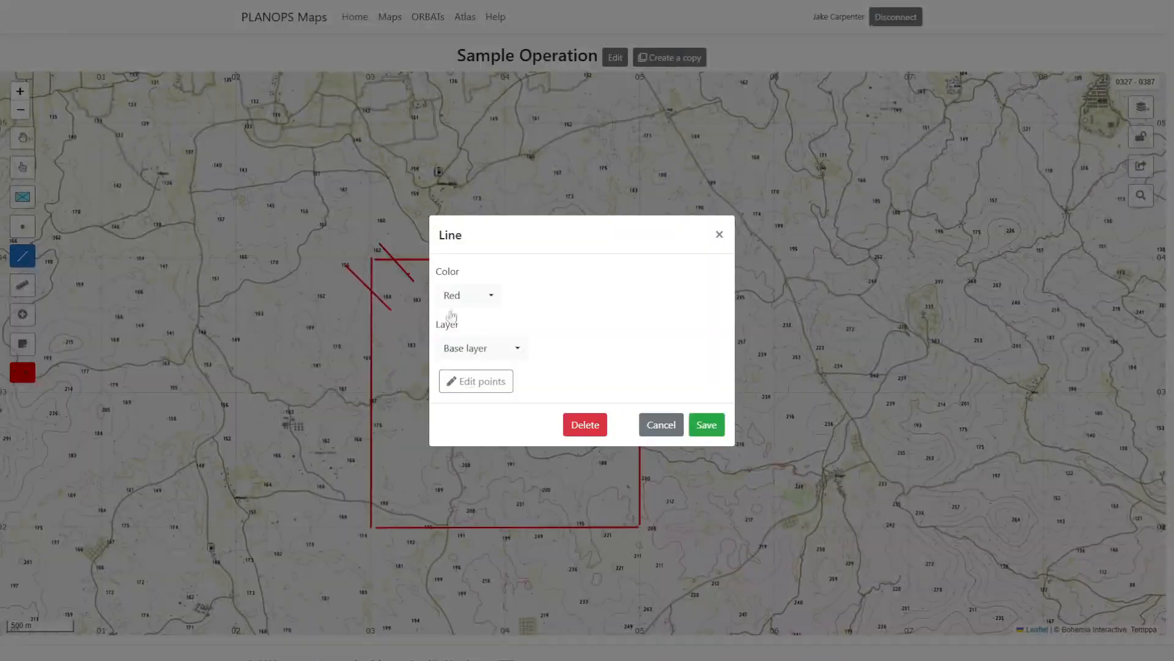
left_click(460, 299)
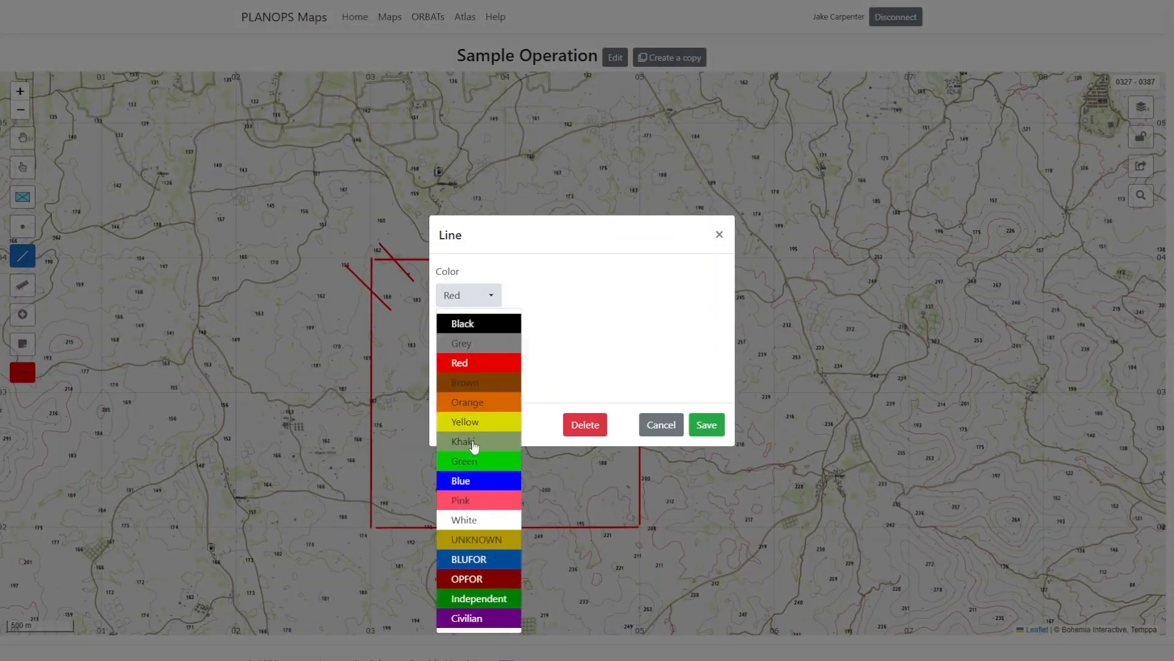
left_click(479, 481)
left_click(704, 423)
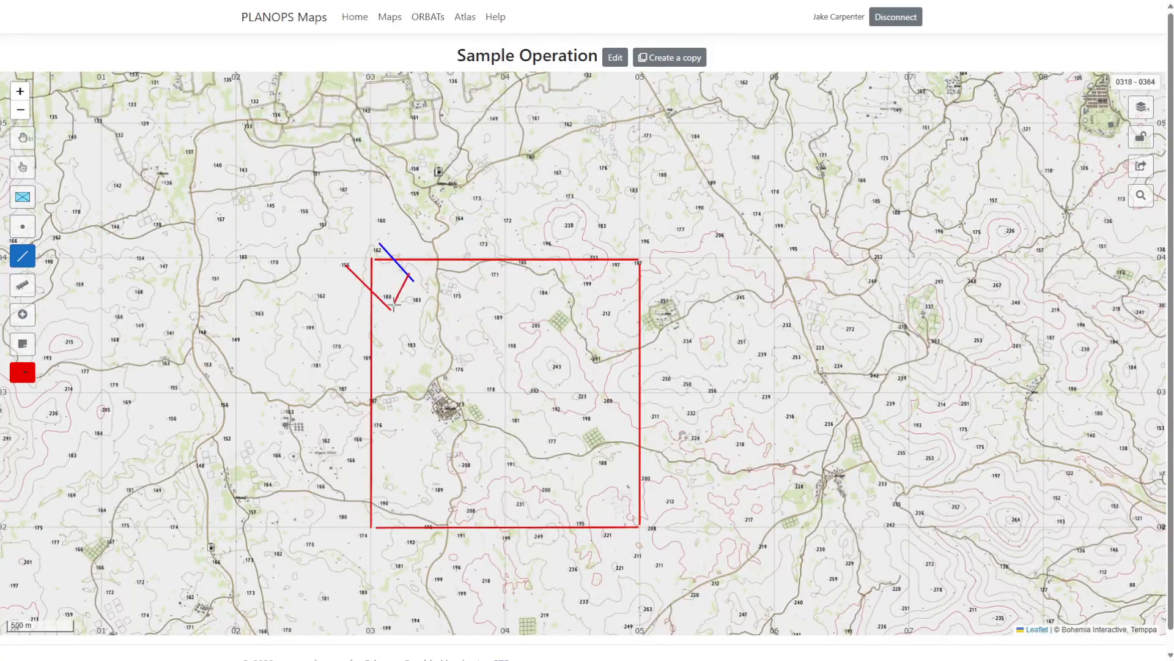
- Change the colour of the diagonal line crossing the square's west side near the northwest corner to Blue and save it
left_click(450, 287)
left_click(584, 424)
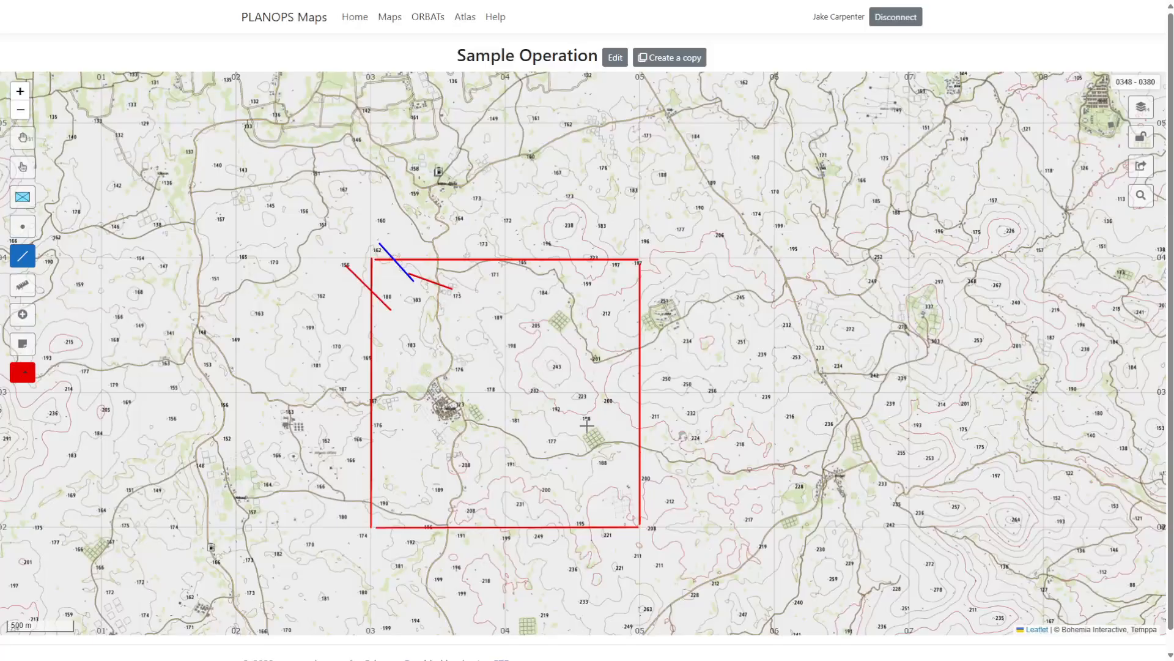
left_click(380, 299)
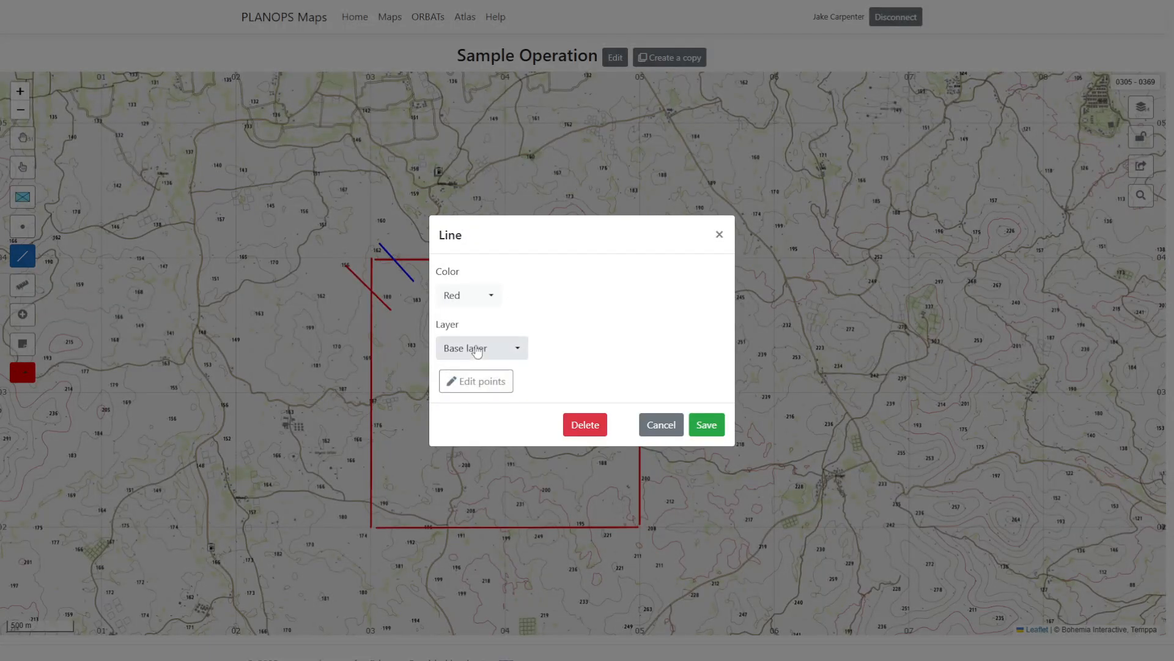
left_click(455, 296)
left_click(479, 480)
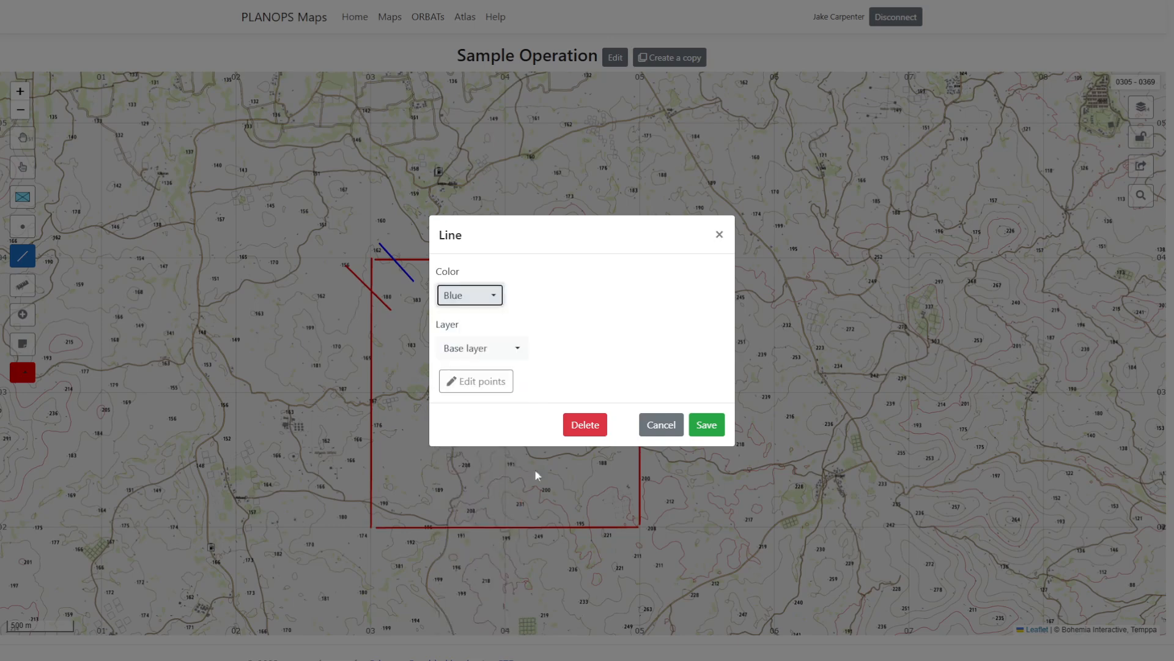
left_click(706, 425)
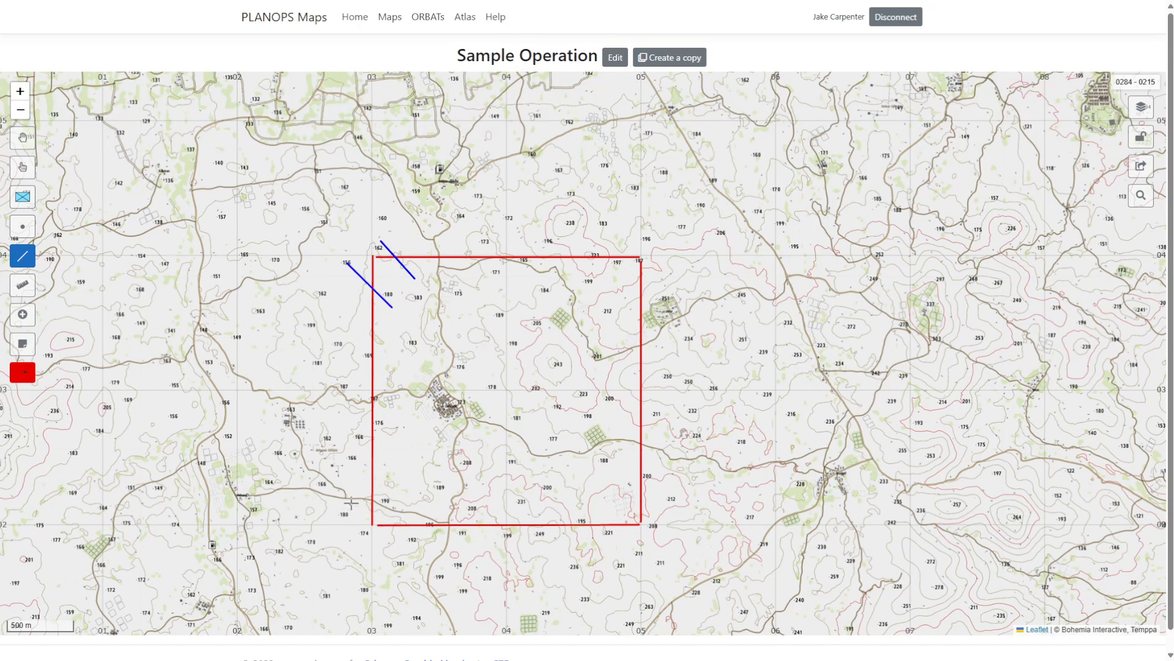
- Draw short diagonal lines across the square's west and south sides near its southwest corner and change both to Blue
left_click_drag(351, 503, 389, 476)
left_click_drag(385, 544, 416, 510)
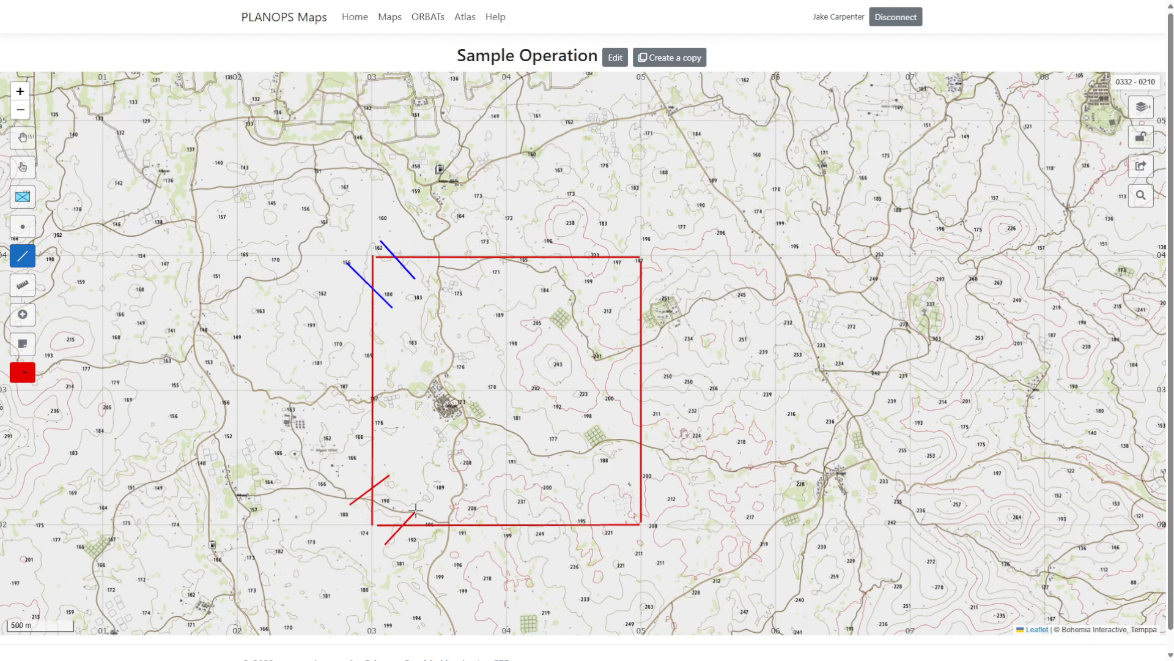
left_click(379, 476)
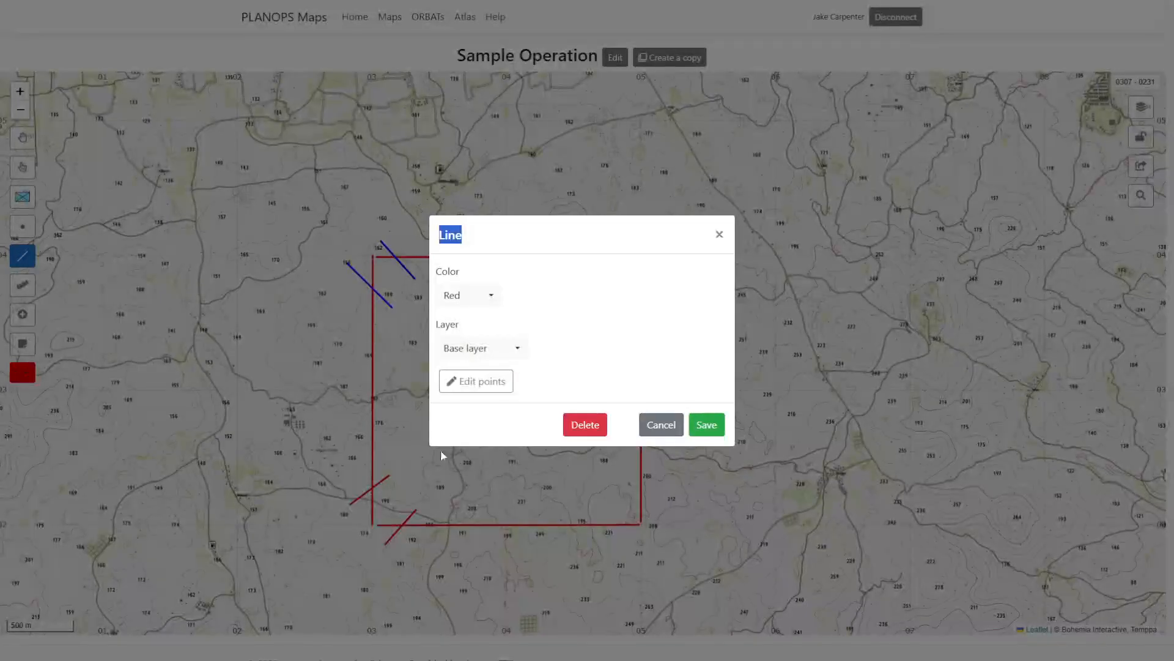
left_click(468, 296)
left_click(475, 481)
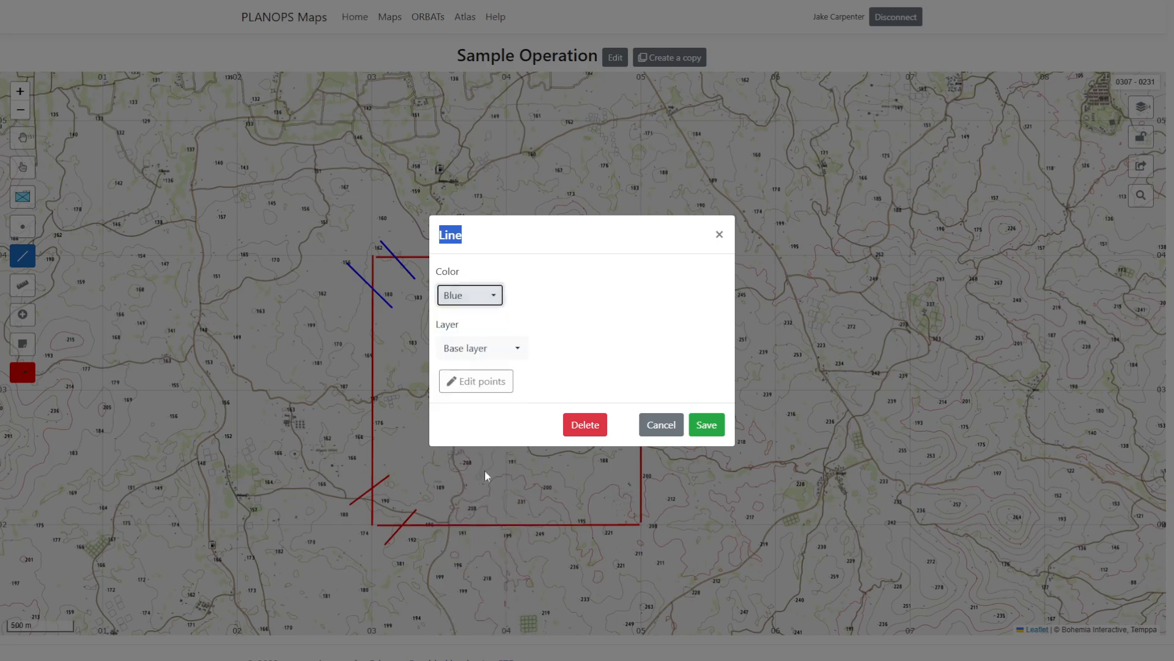
left_click(707, 424)
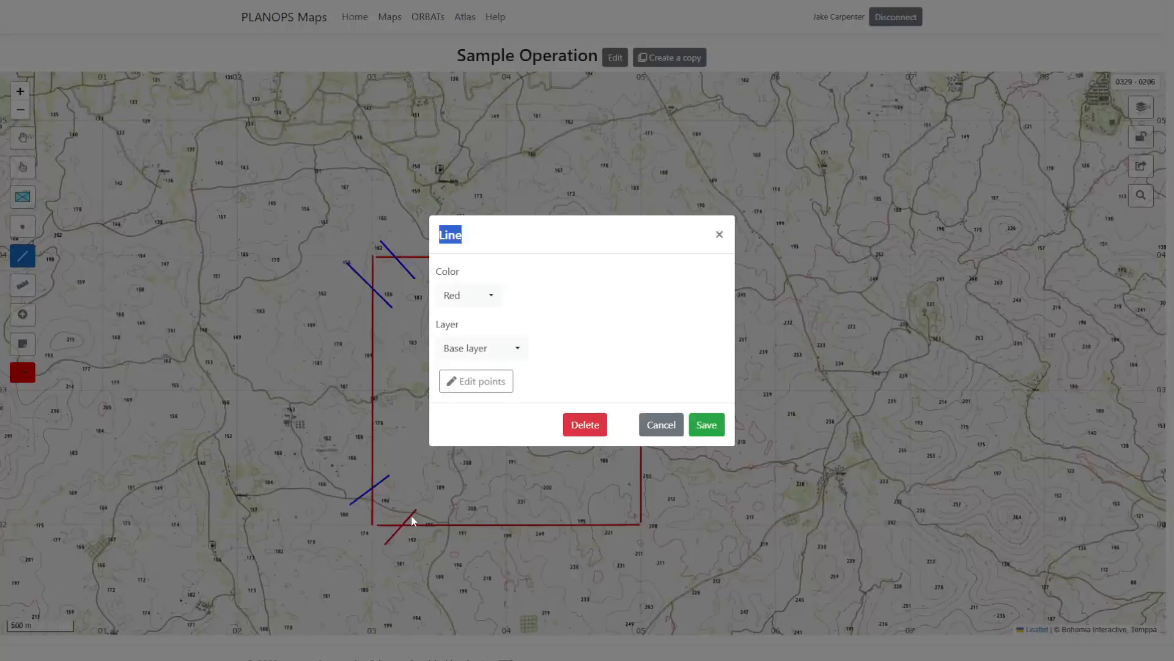
left_click(404, 531)
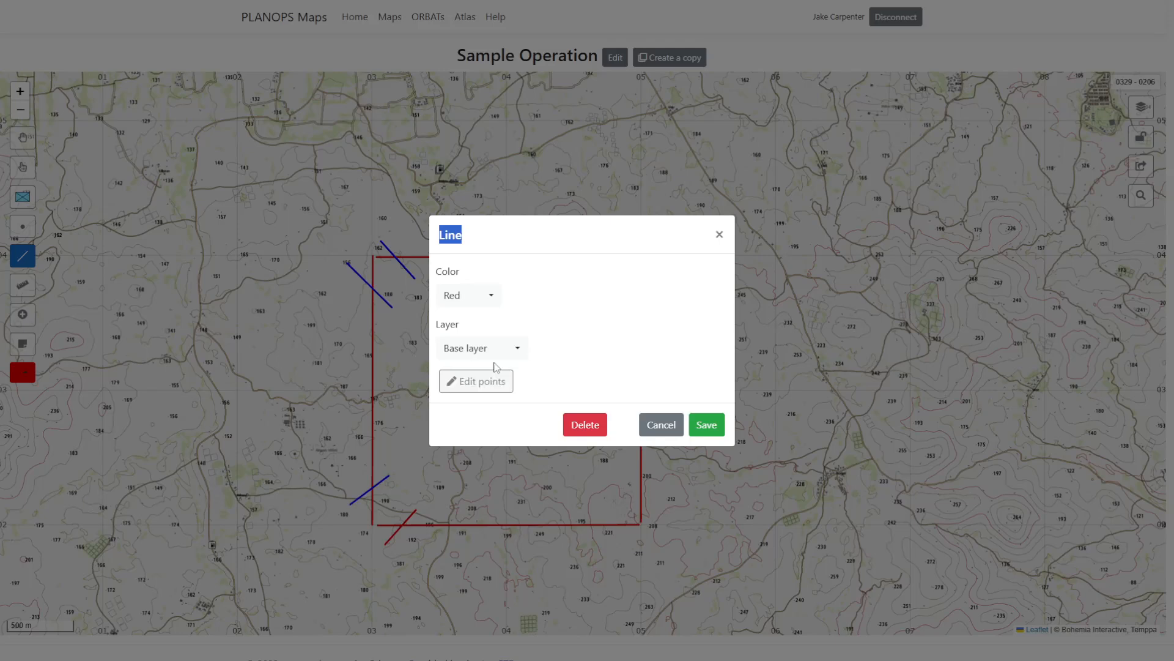
left_click(478, 297)
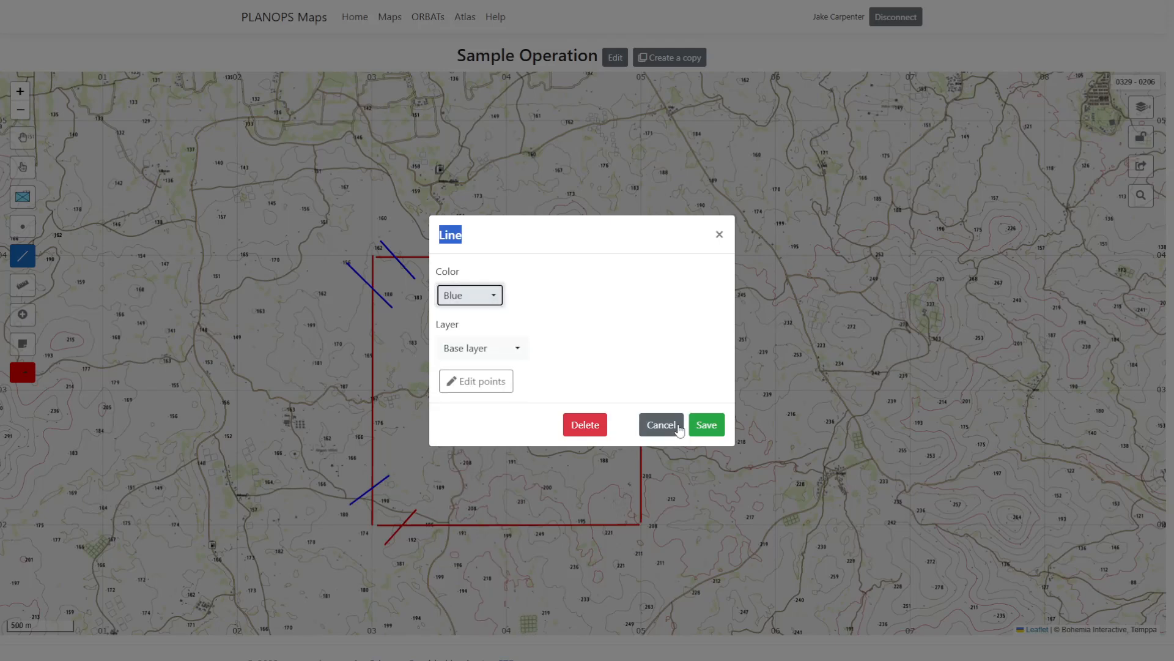
left_click(707, 424)
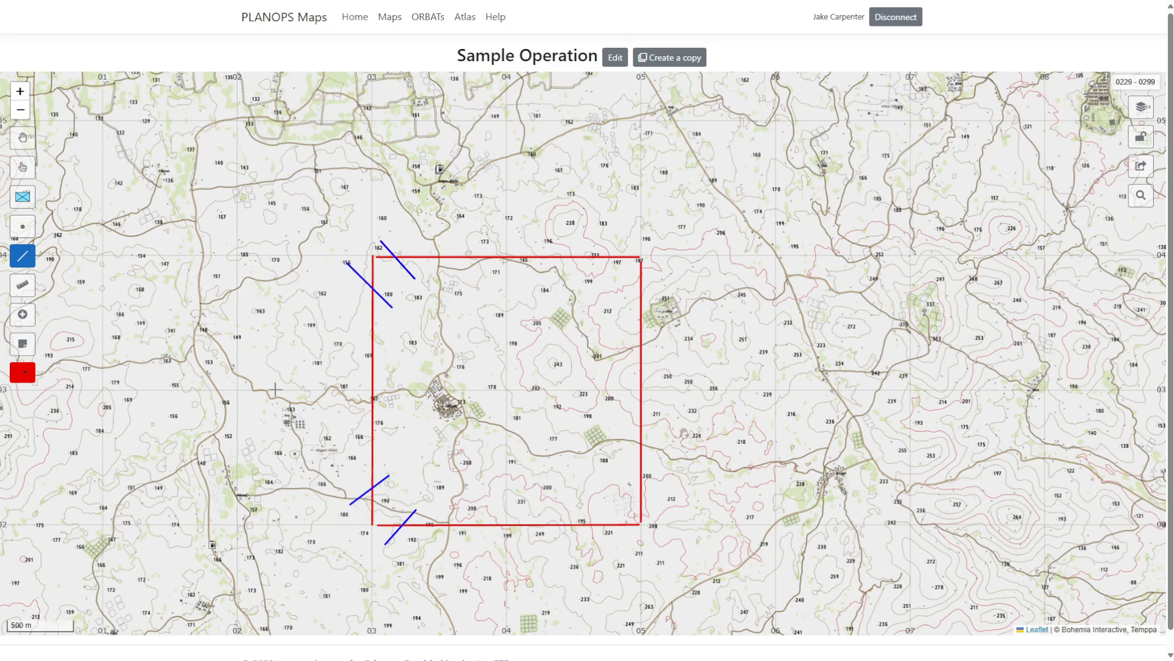
- Insert a mil_circle basic symbol labelled "IP West" on the road west of the square, at about 0242 - 0298
left_click(26, 231)
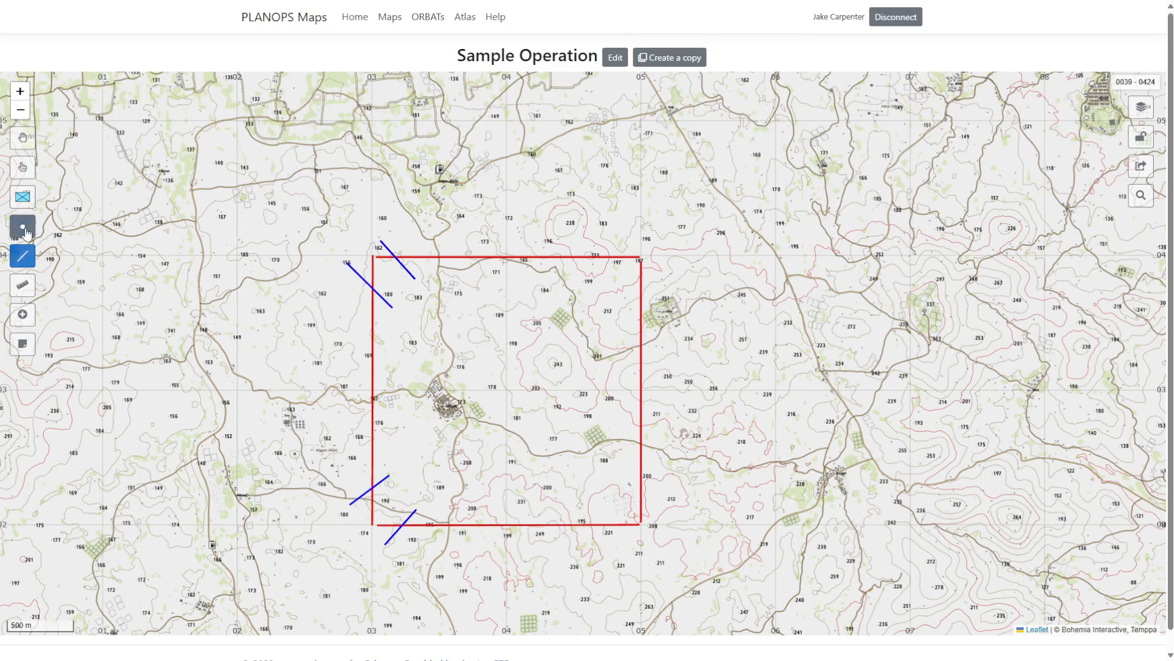
left_click(295, 391)
left_click(502, 283)
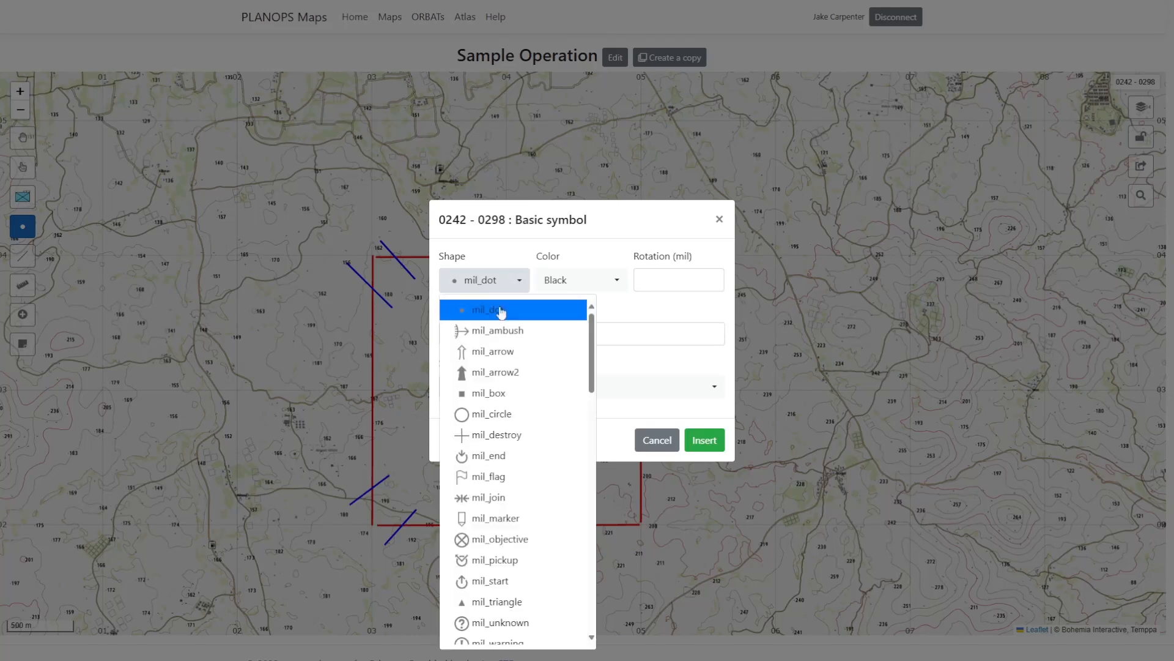
left_click(468, 418)
left_click(656, 283)
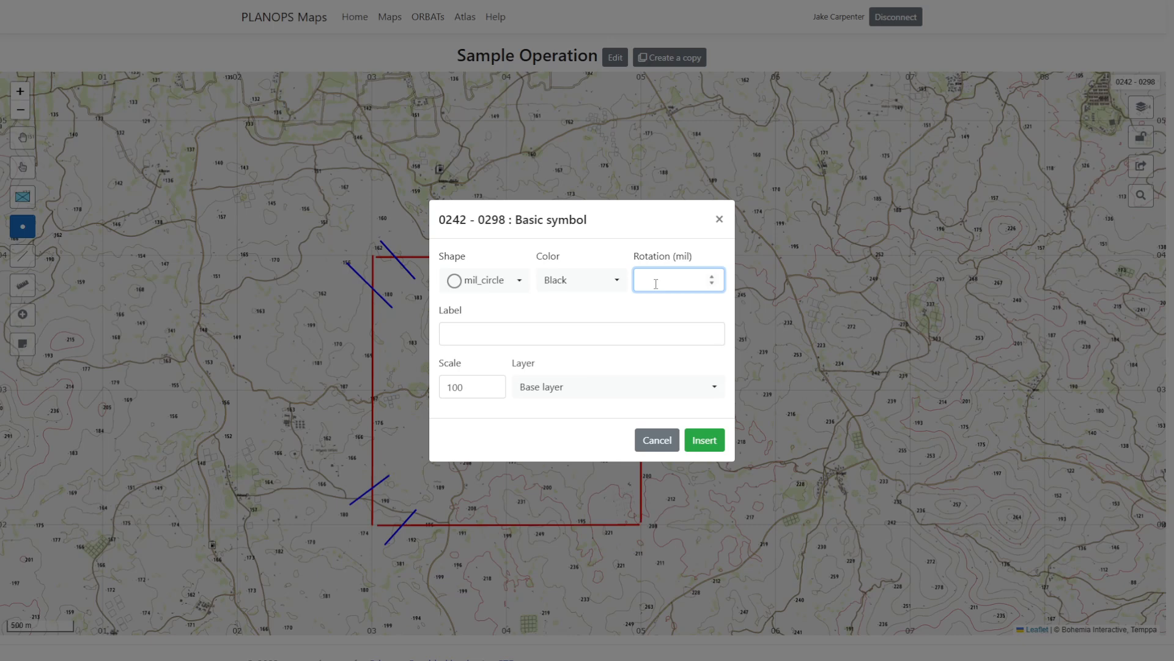
left_click(444, 331)
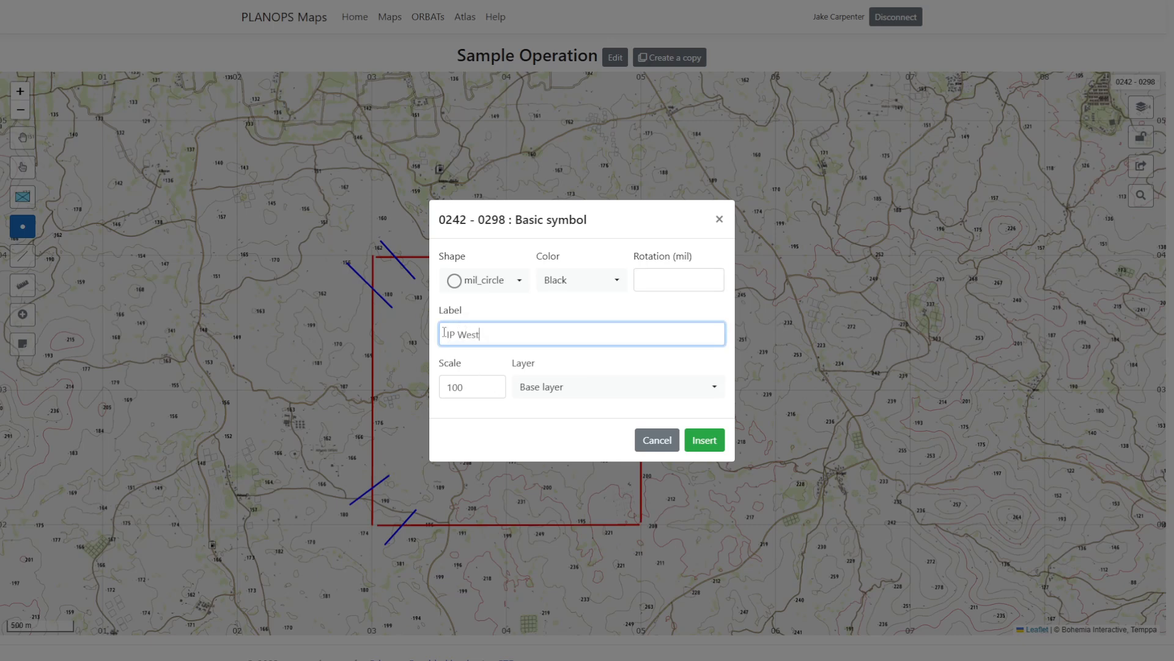
left_click(704, 440)
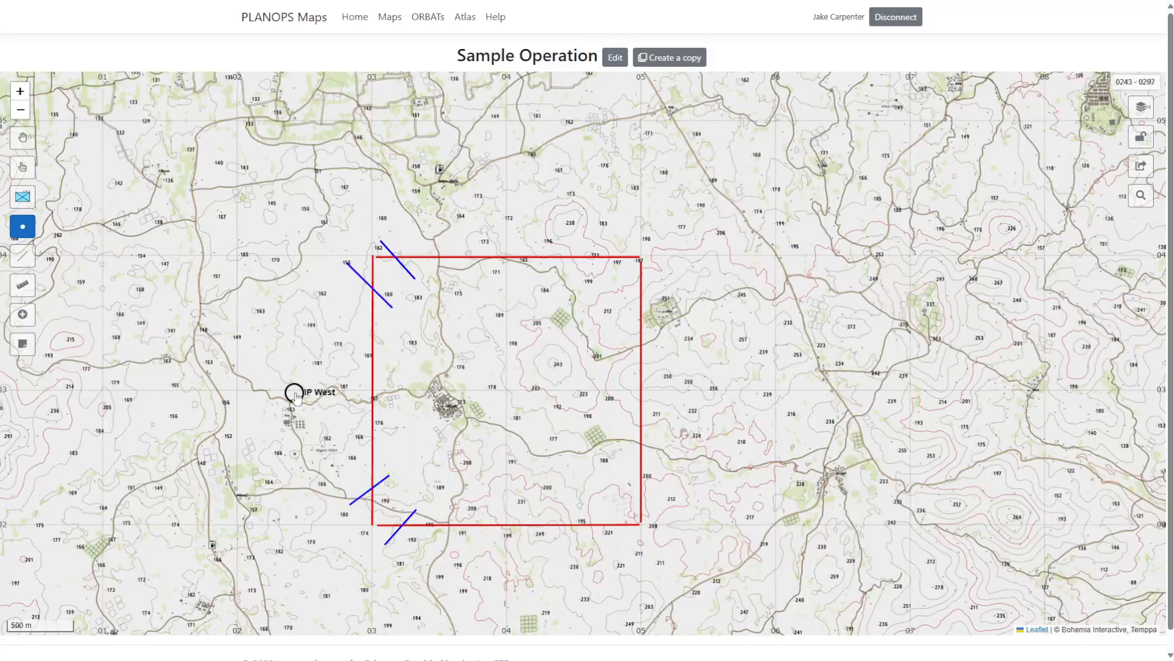
- Change the IP West symbol's colour to Blue and move it west to the road junction near vertical gridline 02
double_click(295, 394)
left_click(297, 392)
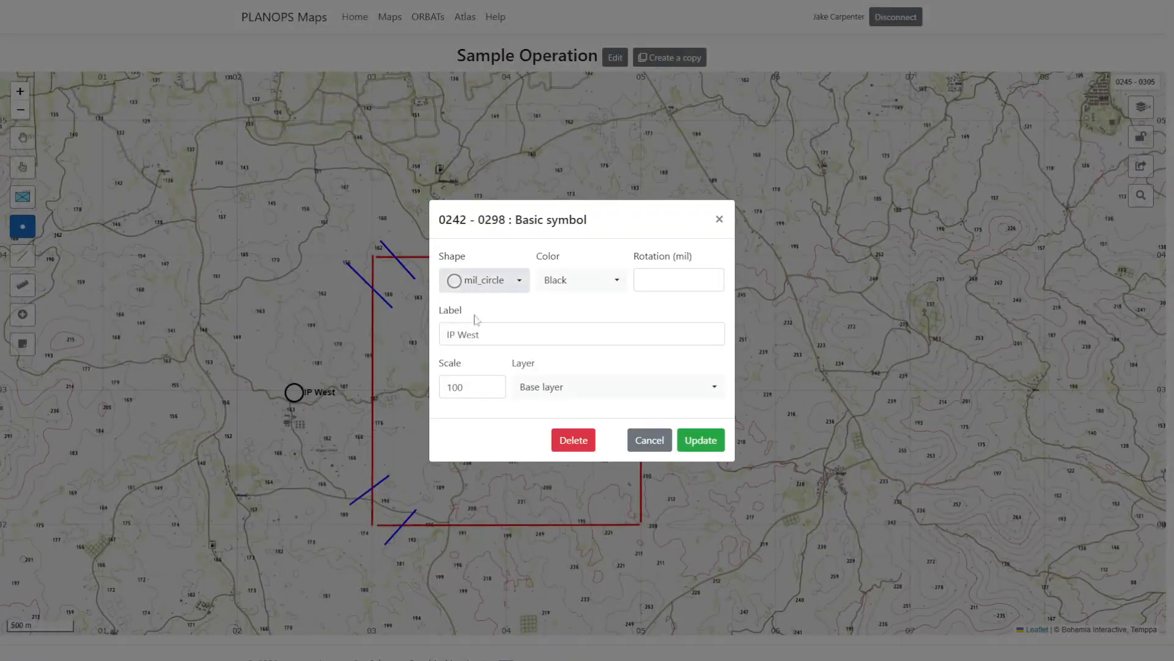
left_click(553, 281)
left_click(573, 465)
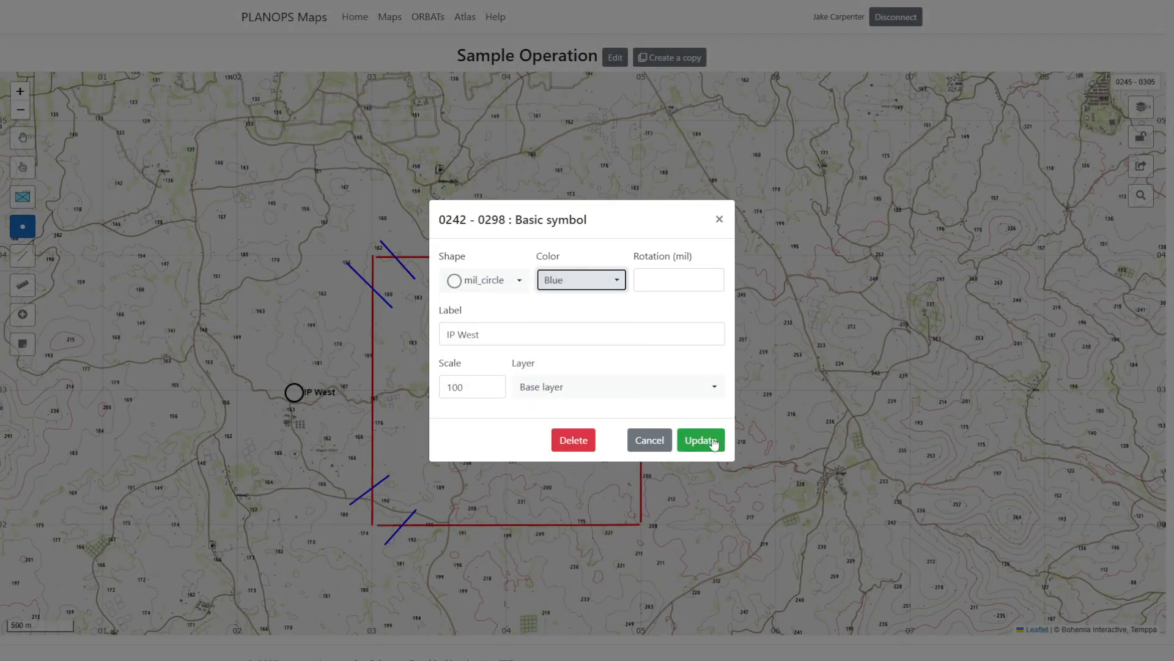
left_click(701, 440)
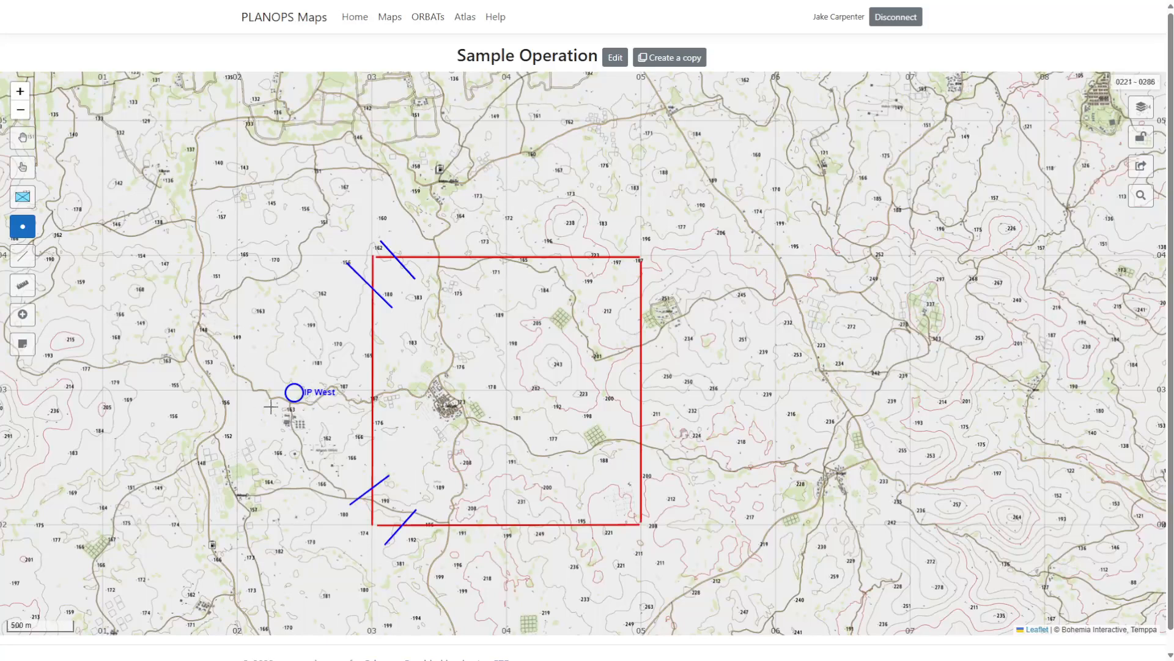
left_click_drag(292, 396, 228, 395)
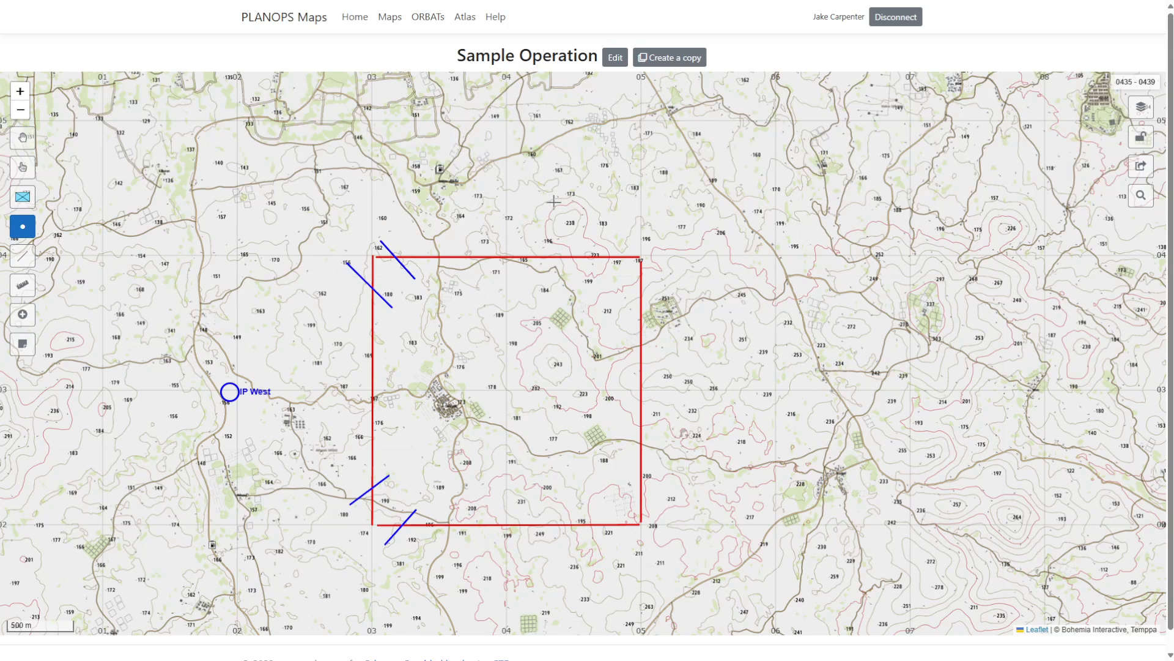
- Draw a line from the square's north side along the road to the village north of it, and set its colour to Green
left_click_drag(619, 197, 539, 300)
left_click(23, 255)
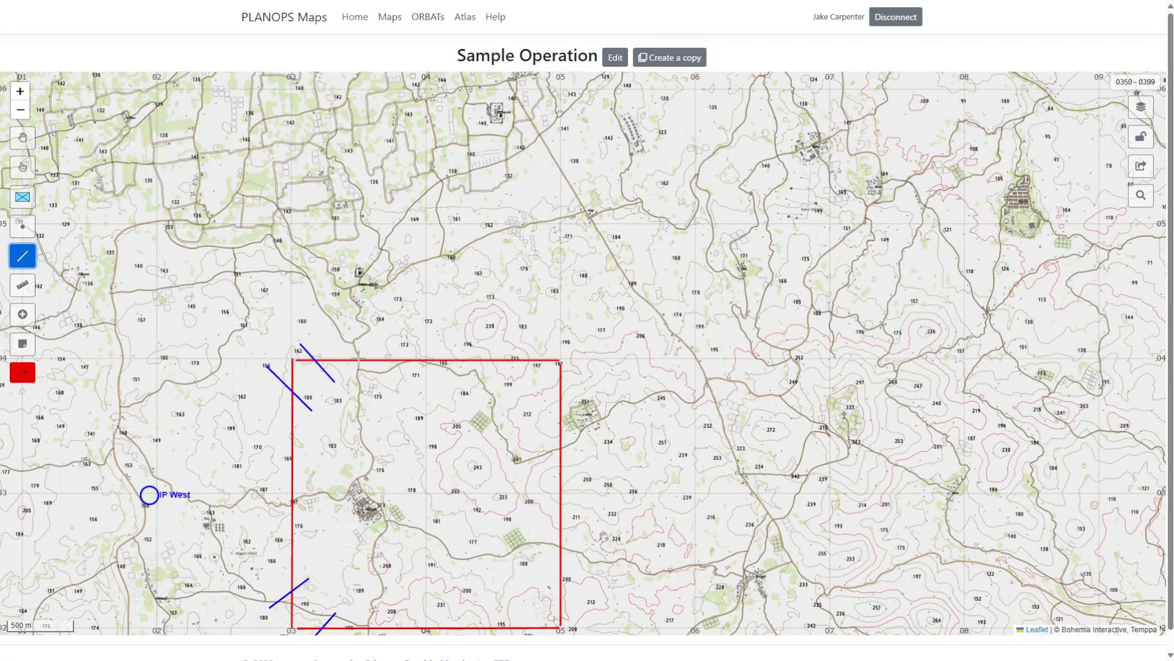
left_click(357, 359)
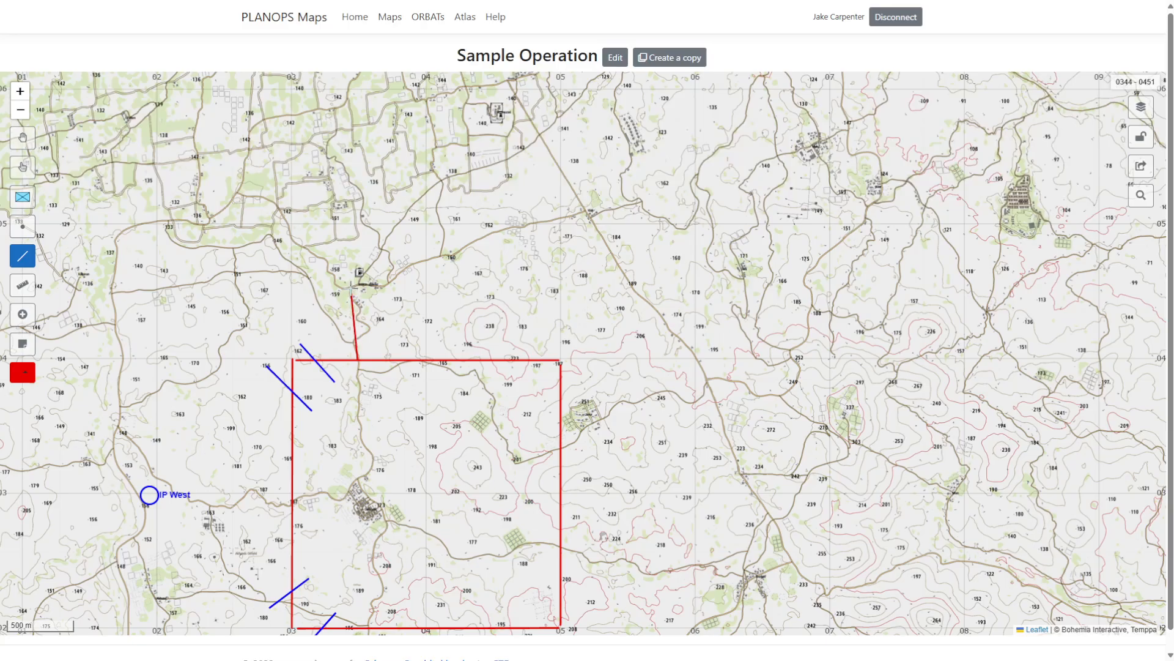
double_click(352, 295)
left_click(478, 349)
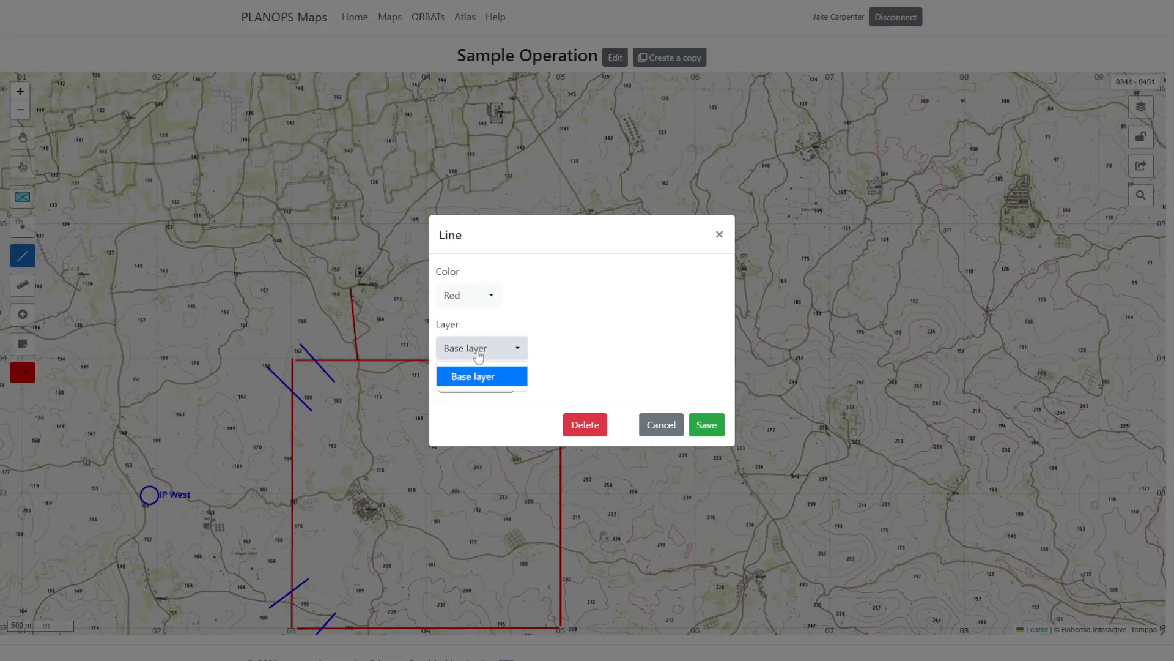
left_click(478, 353)
left_click(468, 294)
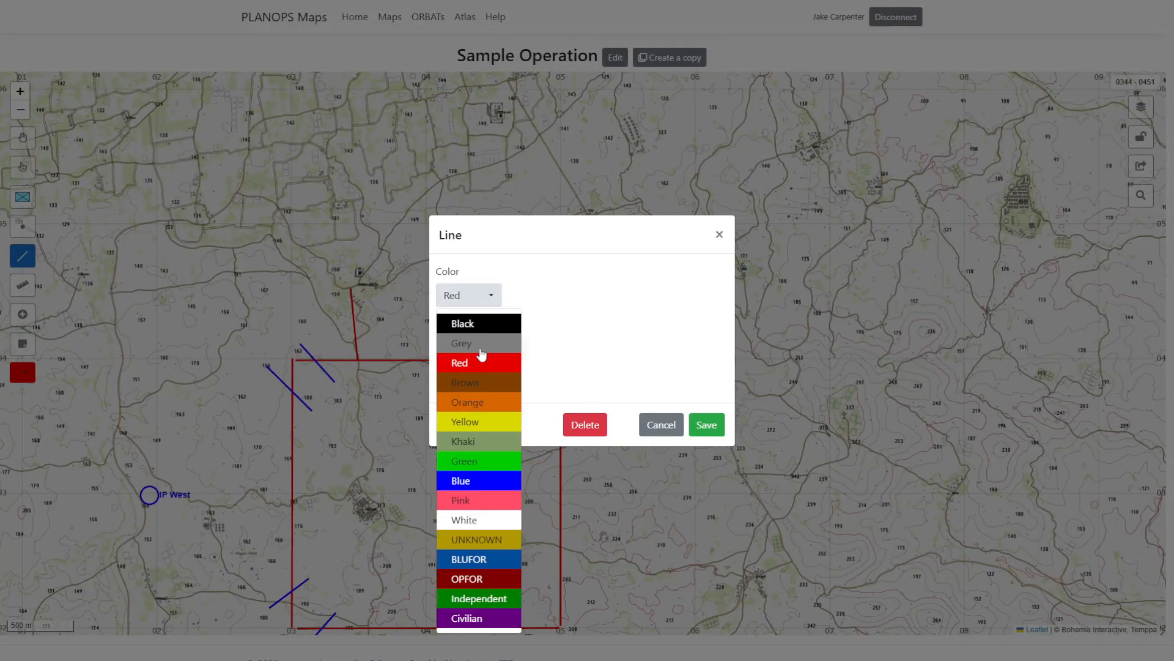
left_click(462, 464)
left_click(707, 424)
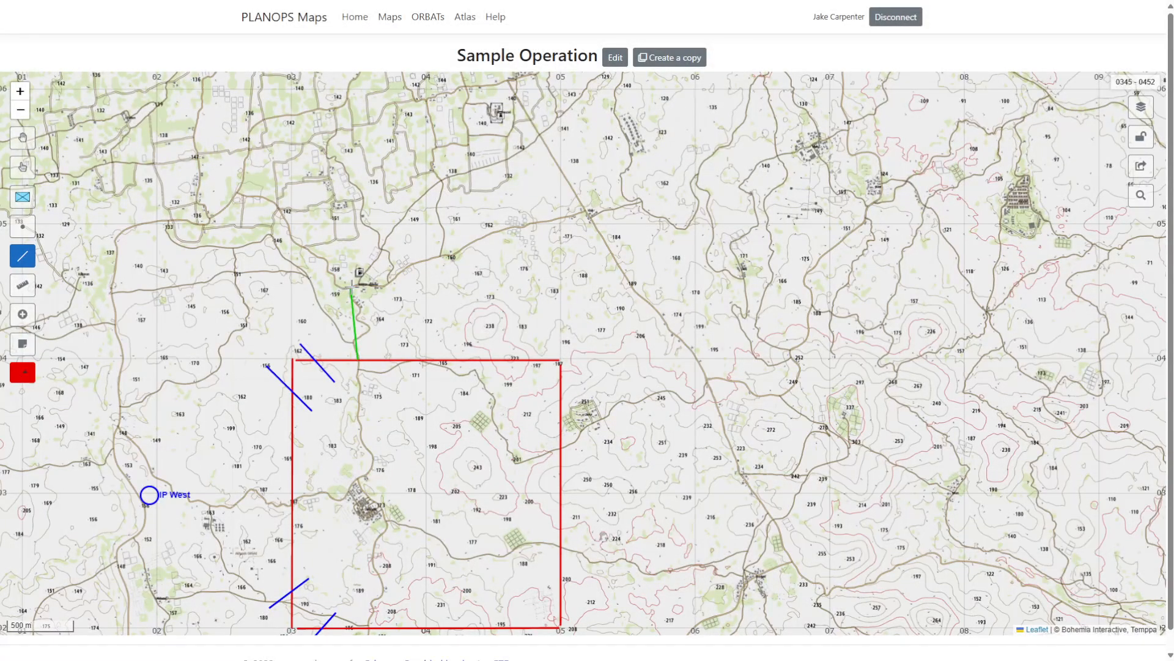
- Draw a line from the green line's north end northeast along the road to the junction near gridlines 05 and 05, and colour it Green
left_click(351, 286)
double_click(586, 209)
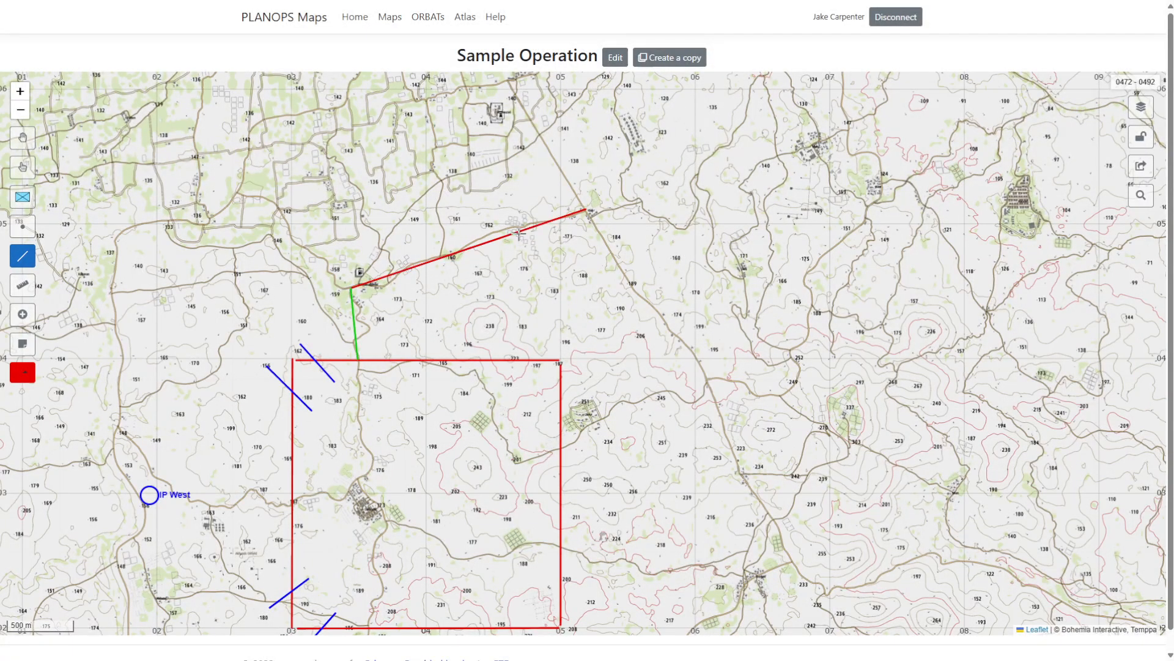
left_click(485, 248)
left_click(472, 302)
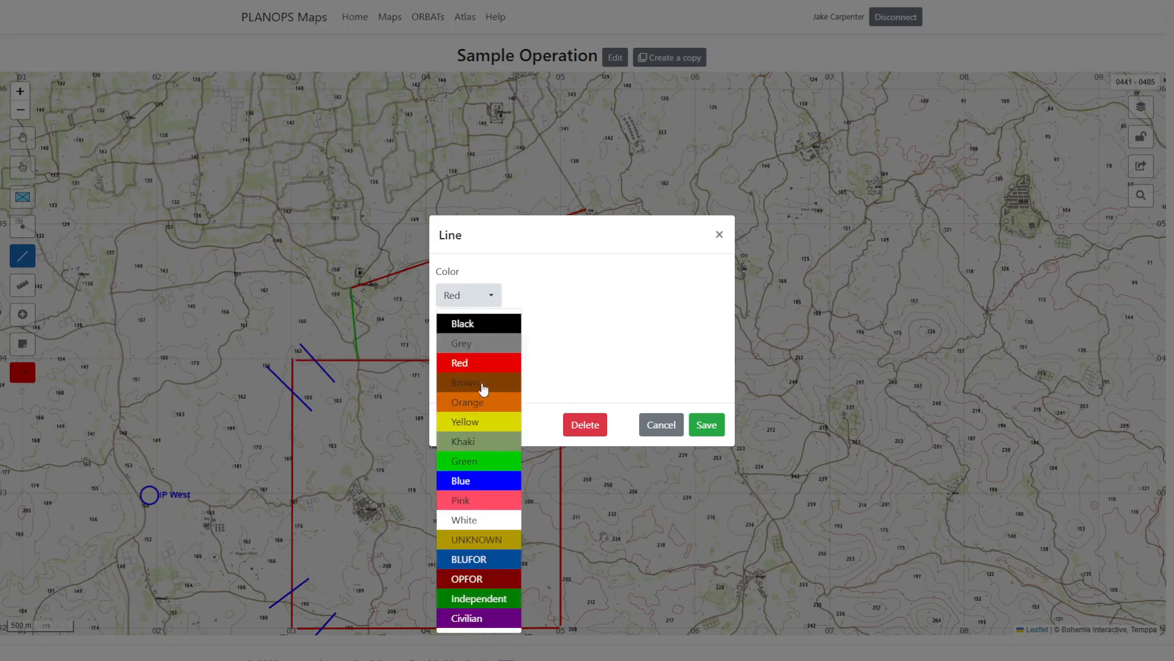
left_click(471, 466)
left_click(698, 426)
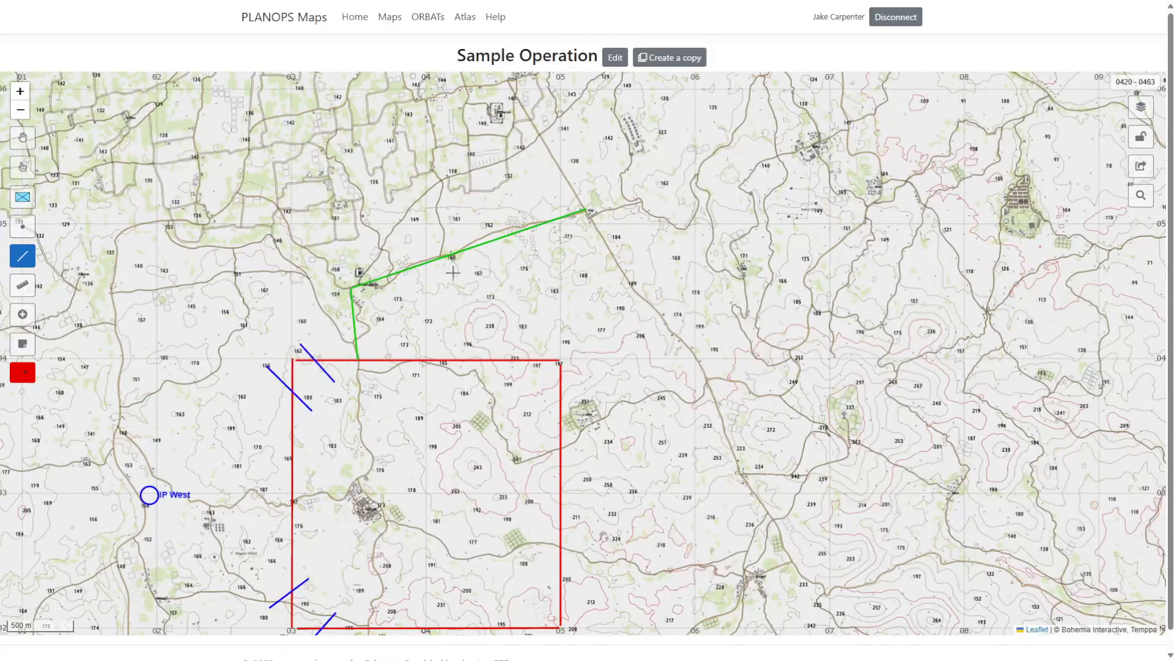
- Add a very short line at the junction on the route's northeast end and set its colour to Green
scroll(546, 253, "down", 2)
left_click_drag(547, 253, 458, 335)
scroll(430, 316, "up", 2)
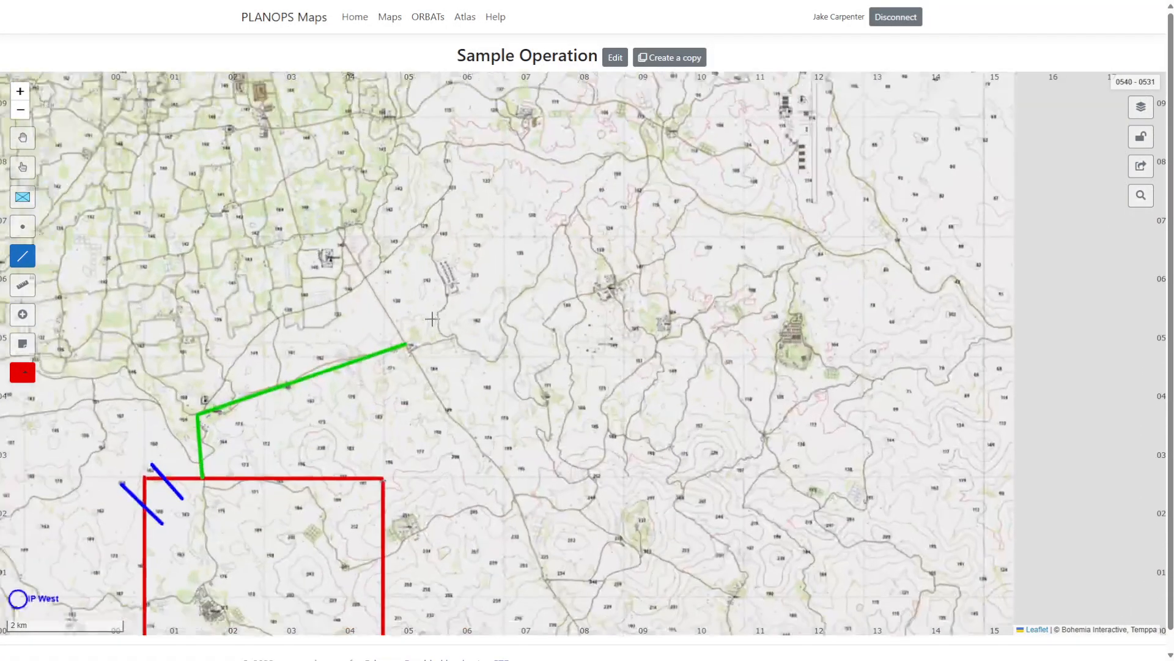
left_click_drag(535, 261, 496, 304)
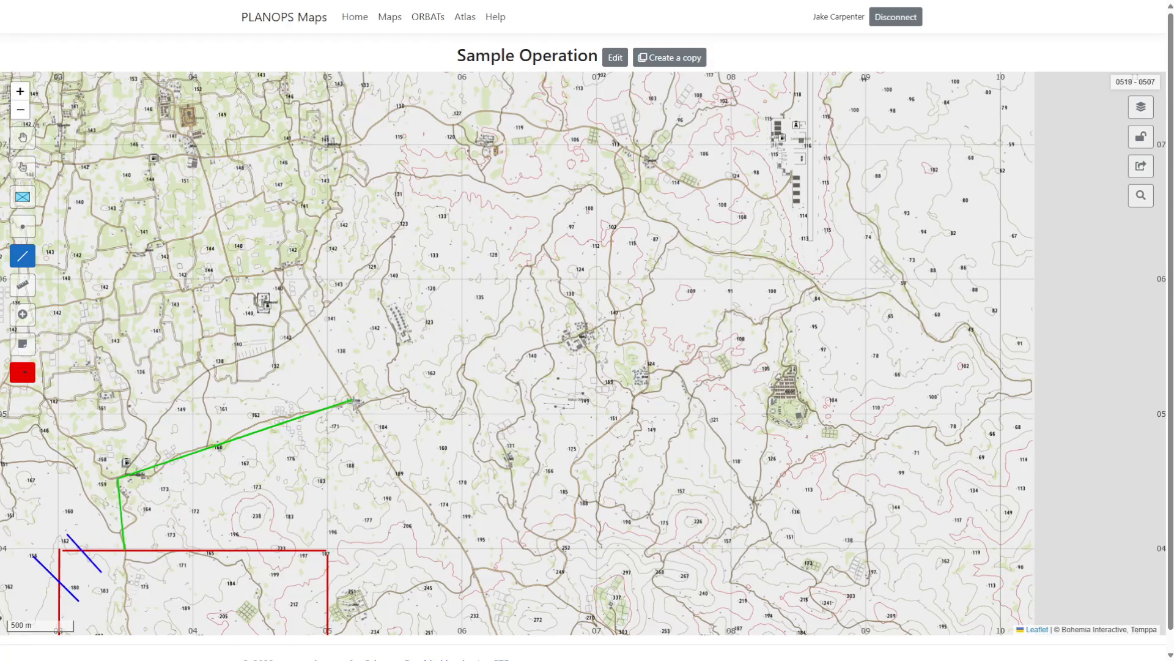
left_click(357, 410)
left_click(474, 297)
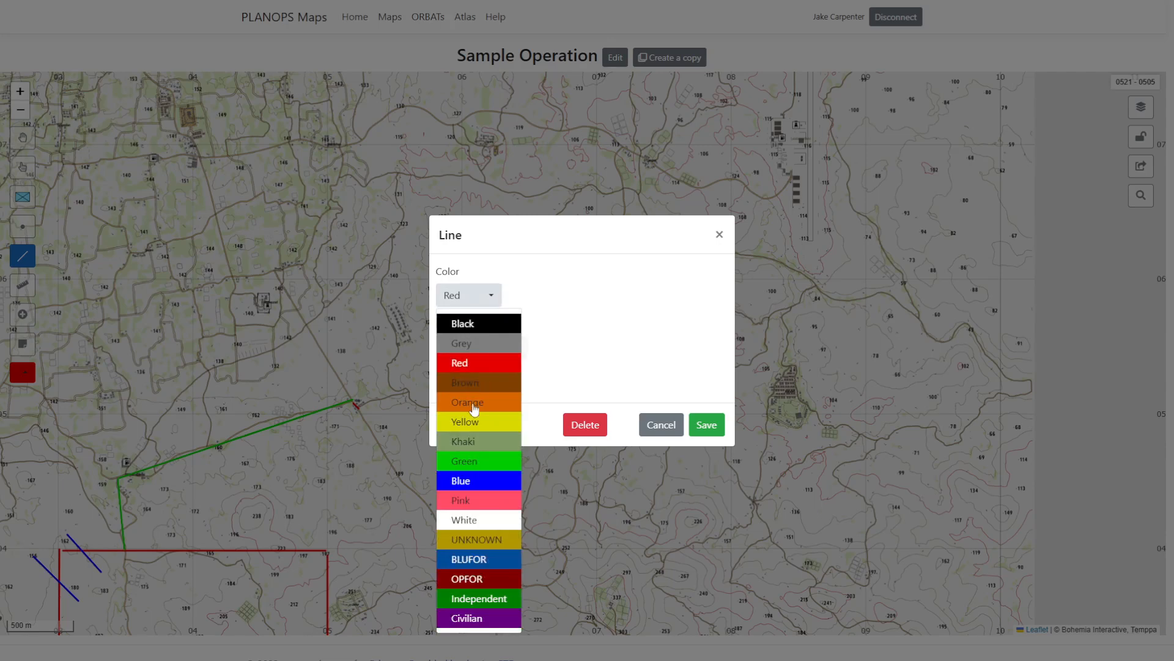
left_click(472, 460)
left_click(706, 425)
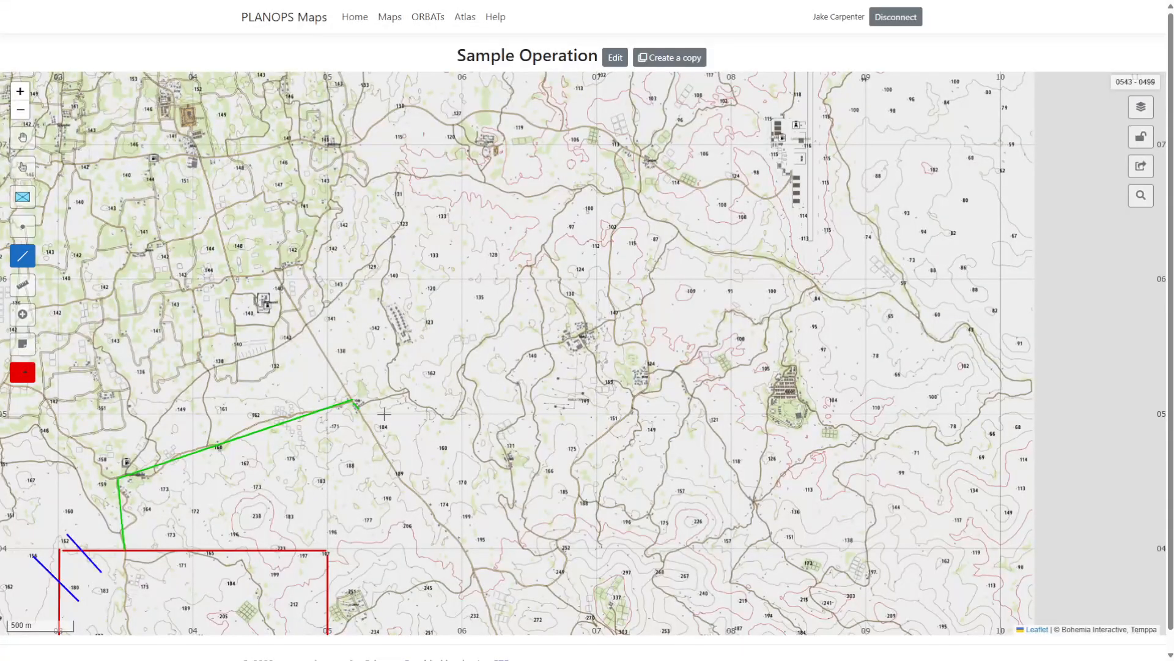
- Draw a line from the junction east along the road to the next bend and set its colour to Green
left_click(409, 391)
left_click(405, 394)
left_click(466, 296)
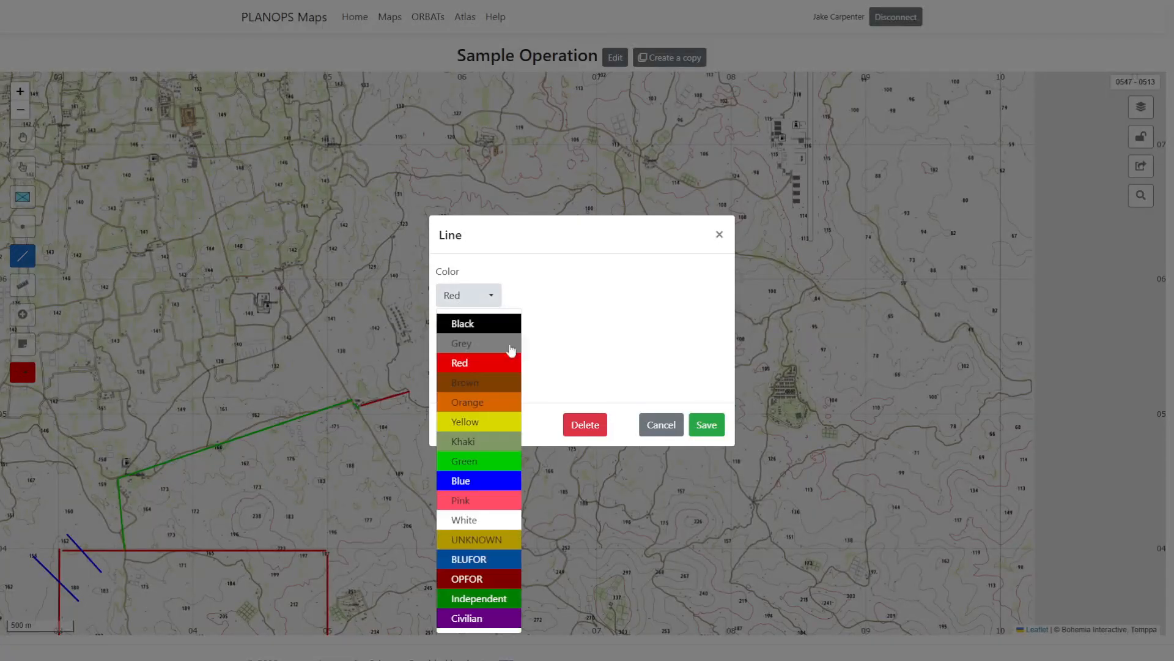
left_click(468, 460)
left_click(705, 424)
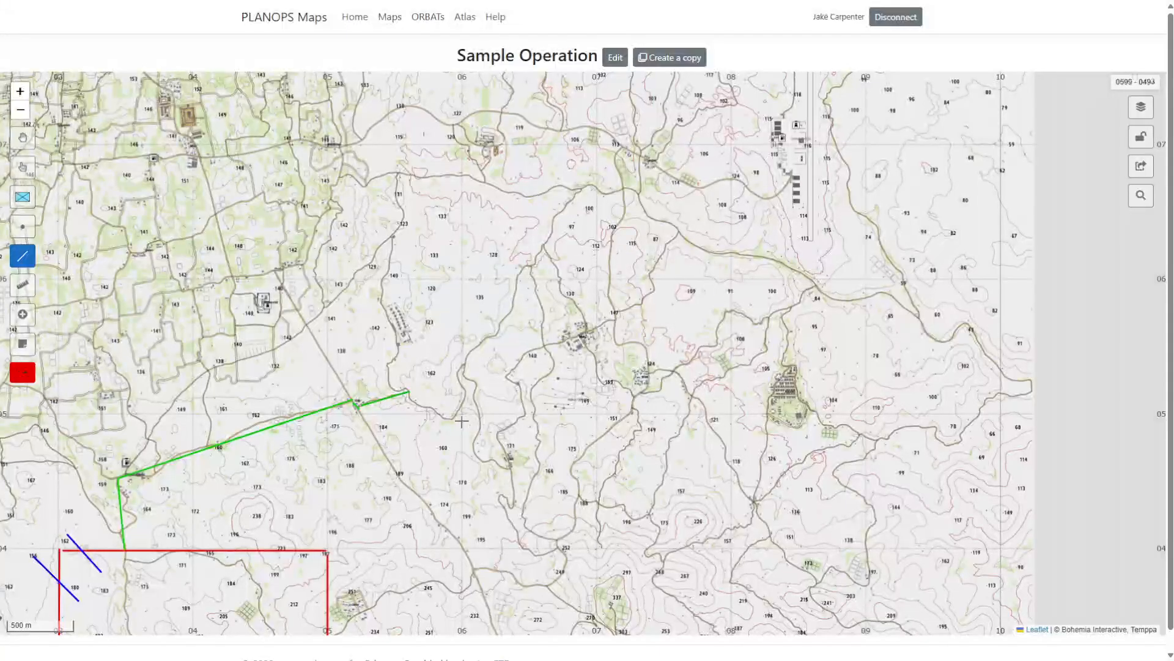
- Draw a line from the green route's east end southeast along the road to the bend near gridlines 06 and 05, and colour it Green
left_click(410, 393)
left_click(450, 420)
left_click(428, 411)
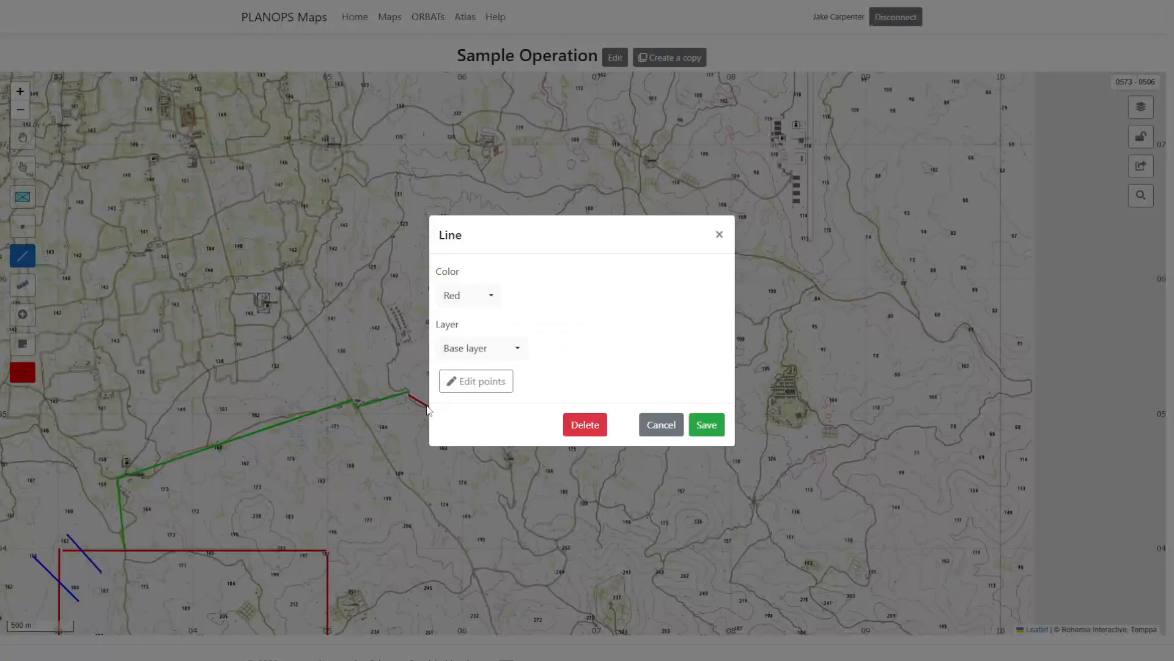
left_click(471, 296)
left_click(469, 461)
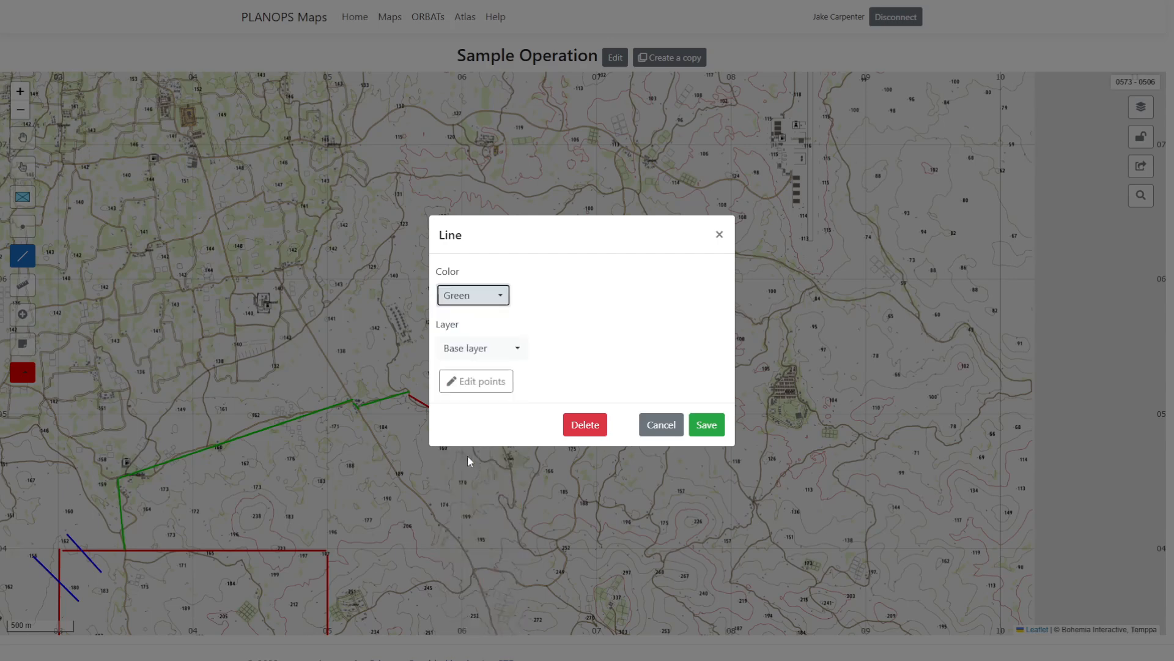
left_click(707, 425)
- Draw a line from that bend northeast to the road junction northwest of Maku, just above gridline 06, and set its colour to Green
left_click(453, 418)
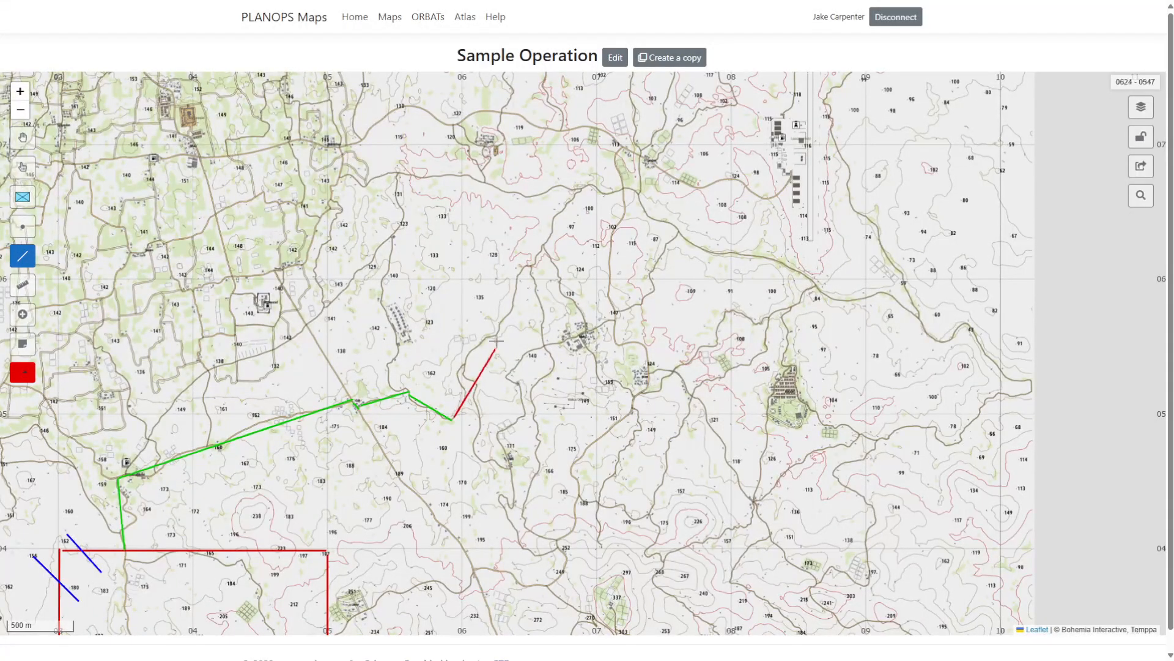
double_click(530, 266)
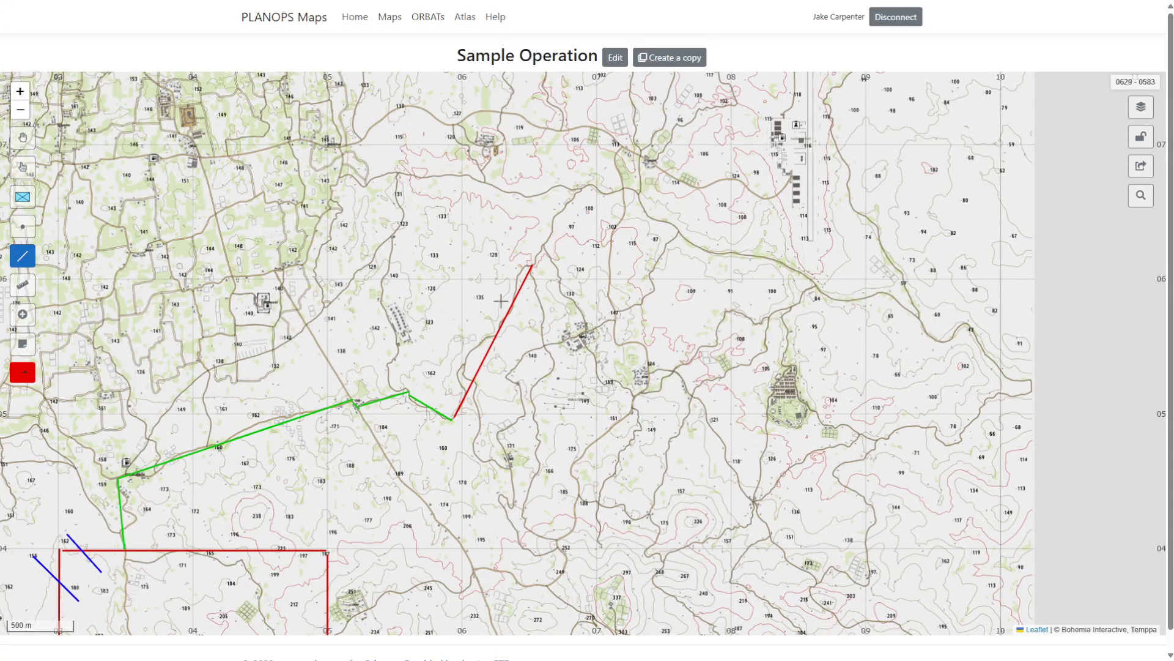
left_click(496, 332)
left_click(468, 295)
left_click(465, 460)
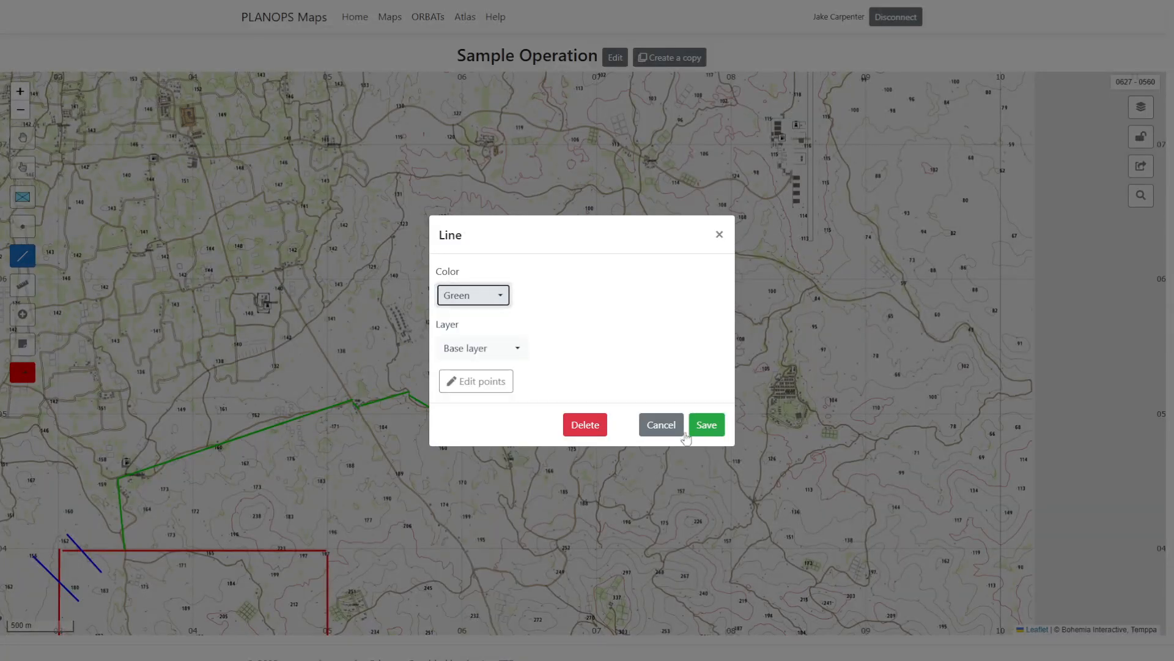
left_click(706, 424)
- Extend the route with a line from the junction northeast to the east-west road just west of gridline 07, coloured Green
scroll(521, 365, "up", 3)
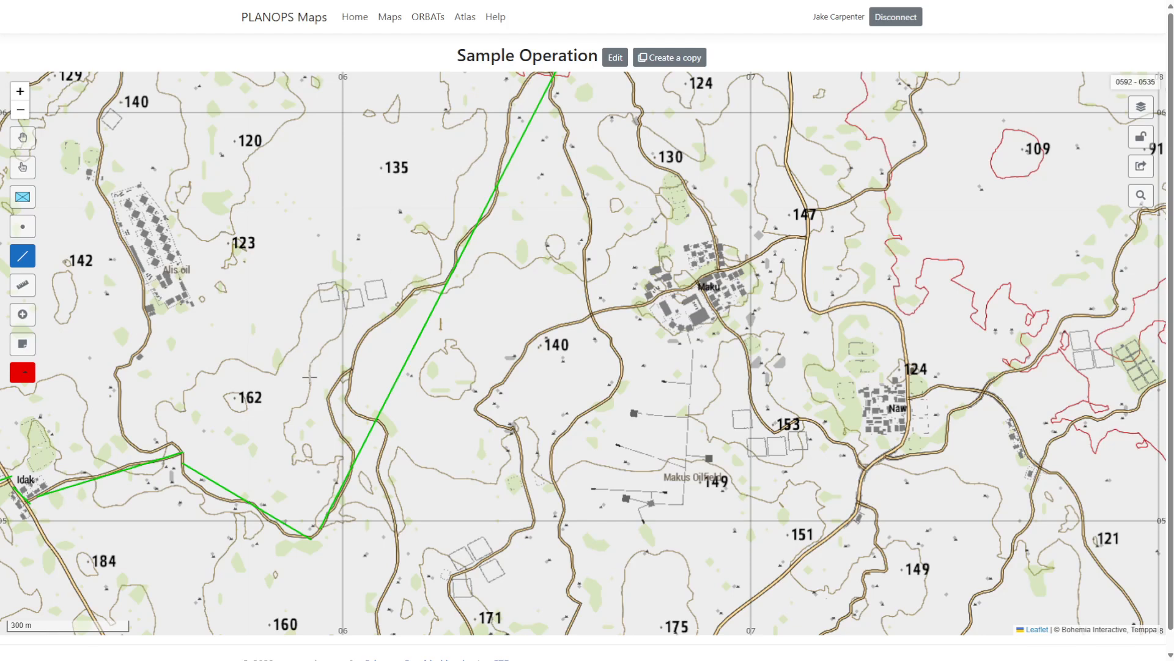
scroll(418, 319, "down", 3)
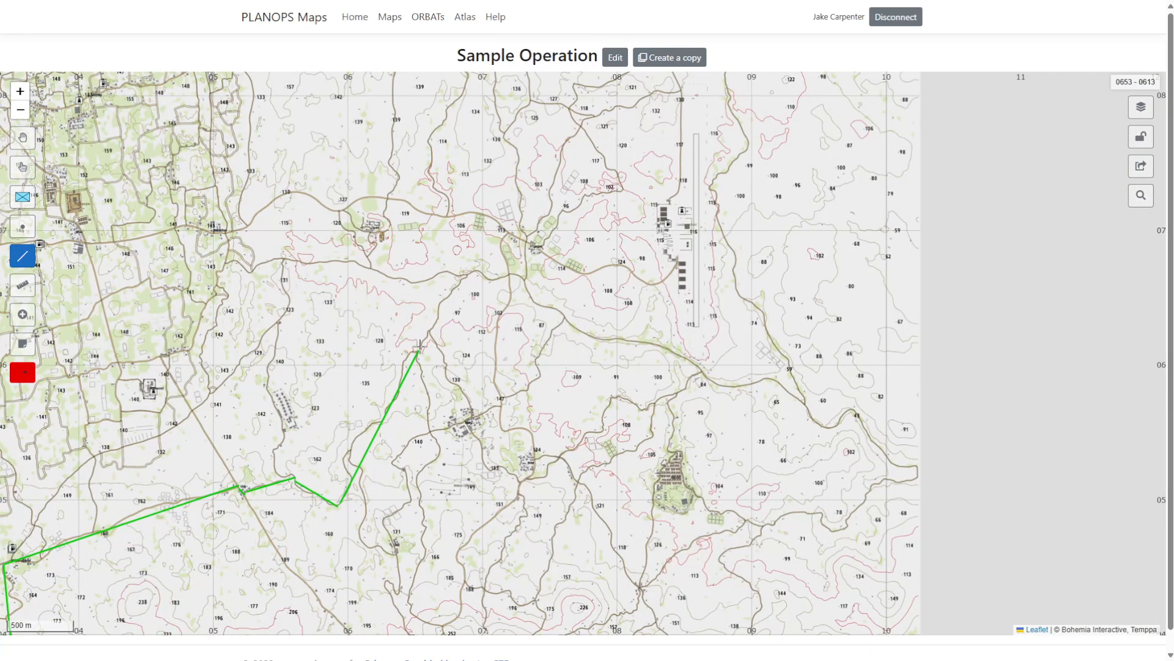
left_click(419, 348)
double_click(462, 279)
left_click(468, 295)
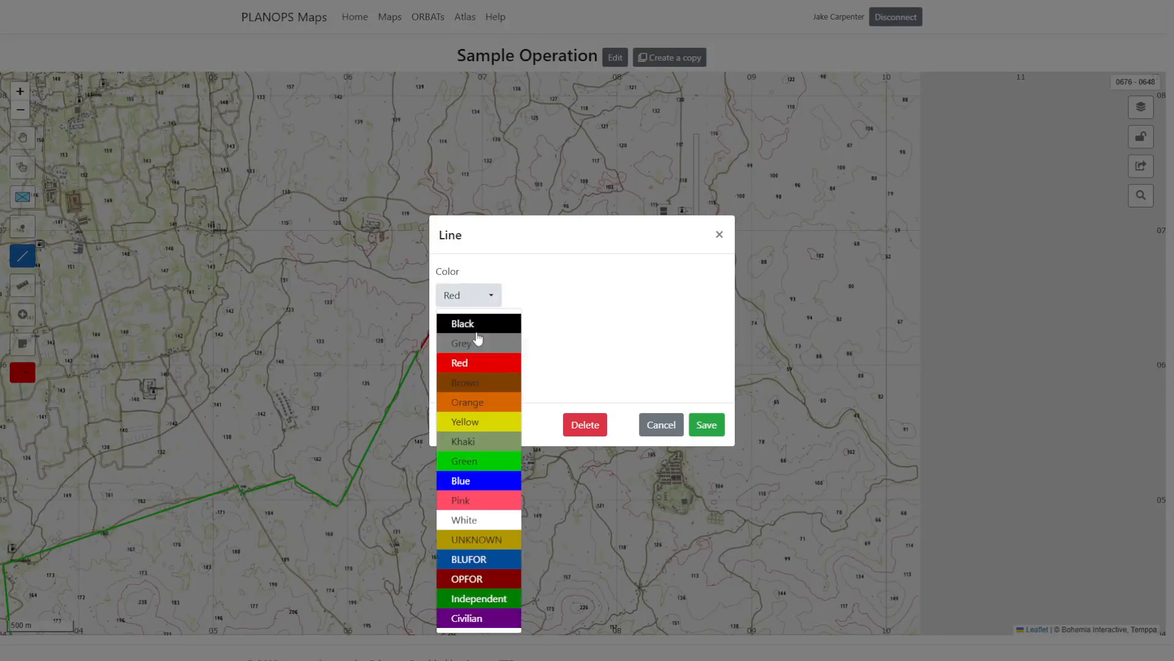
left_click(456, 465)
left_click(707, 425)
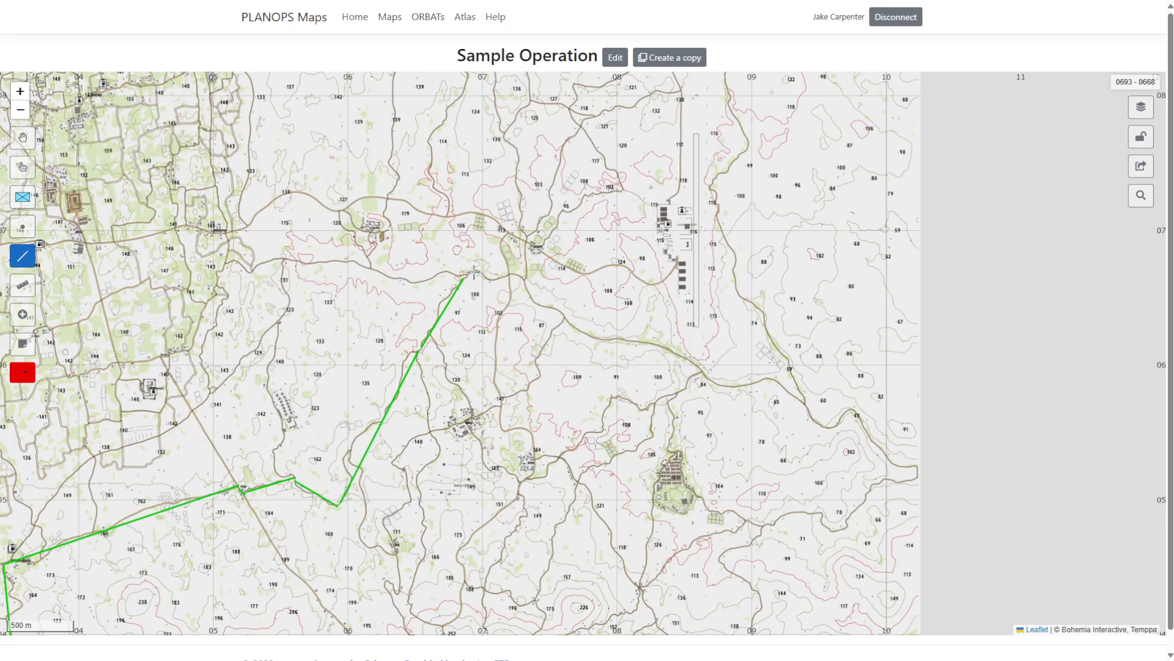
- Draw a line from the route's north end east past Landay to the airfield buildings and set its colour to Green
left_click(475, 272)
left_click(675, 263)
left_click(579, 273)
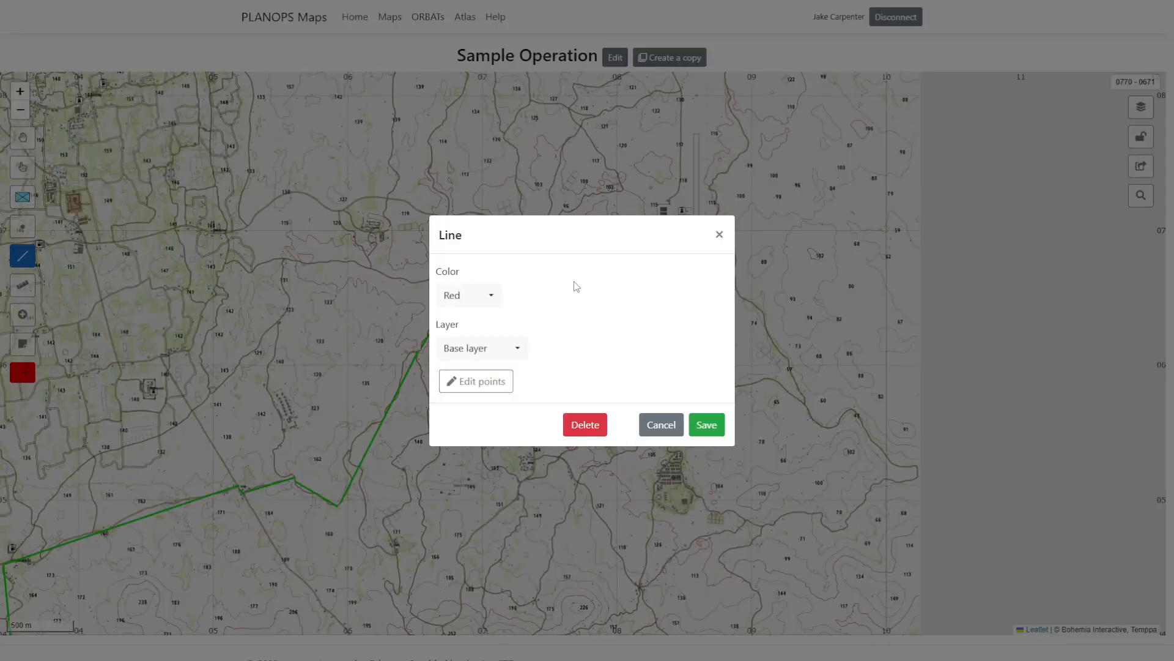
left_click(476, 298)
left_click(467, 462)
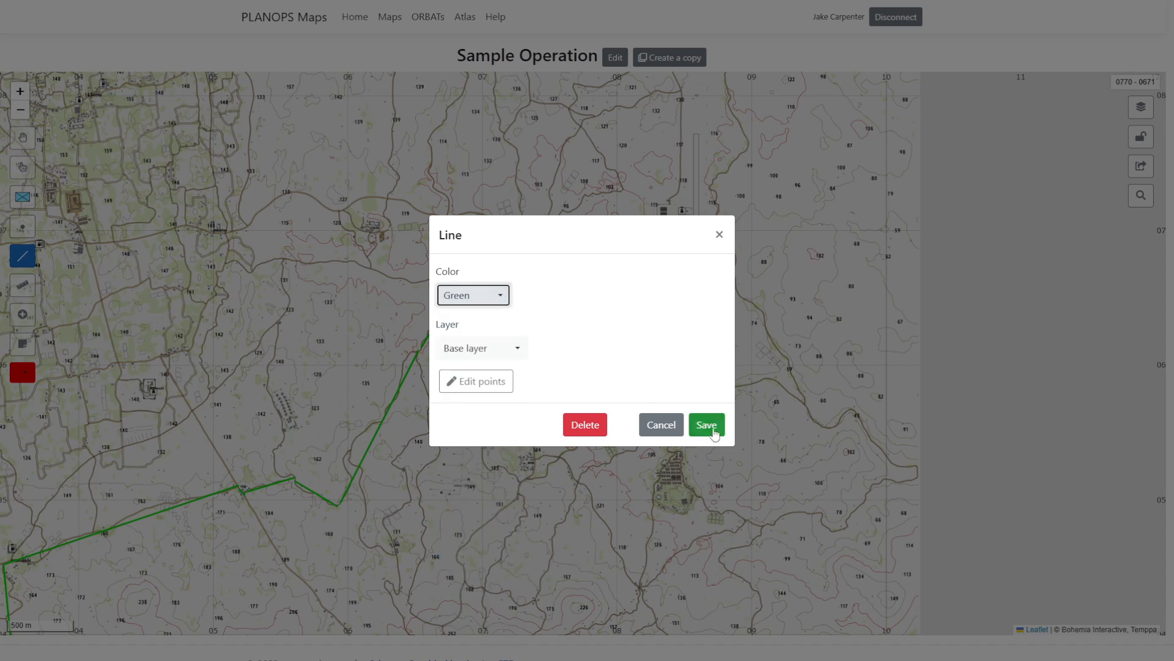
left_click(706, 424)
- Review the green route from the airfield back to the red square and the town of Qalandar inside it
scroll(535, 347, "down", 1)
scroll(691, 132, "down", 1)
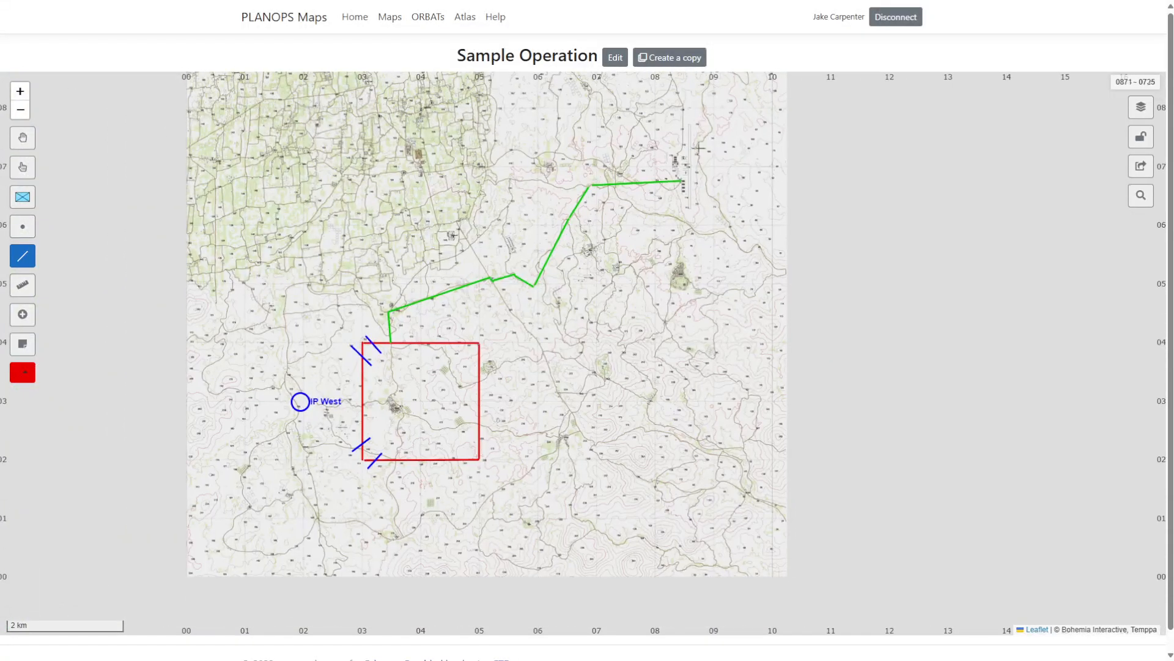
scroll(682, 154, "up", 3)
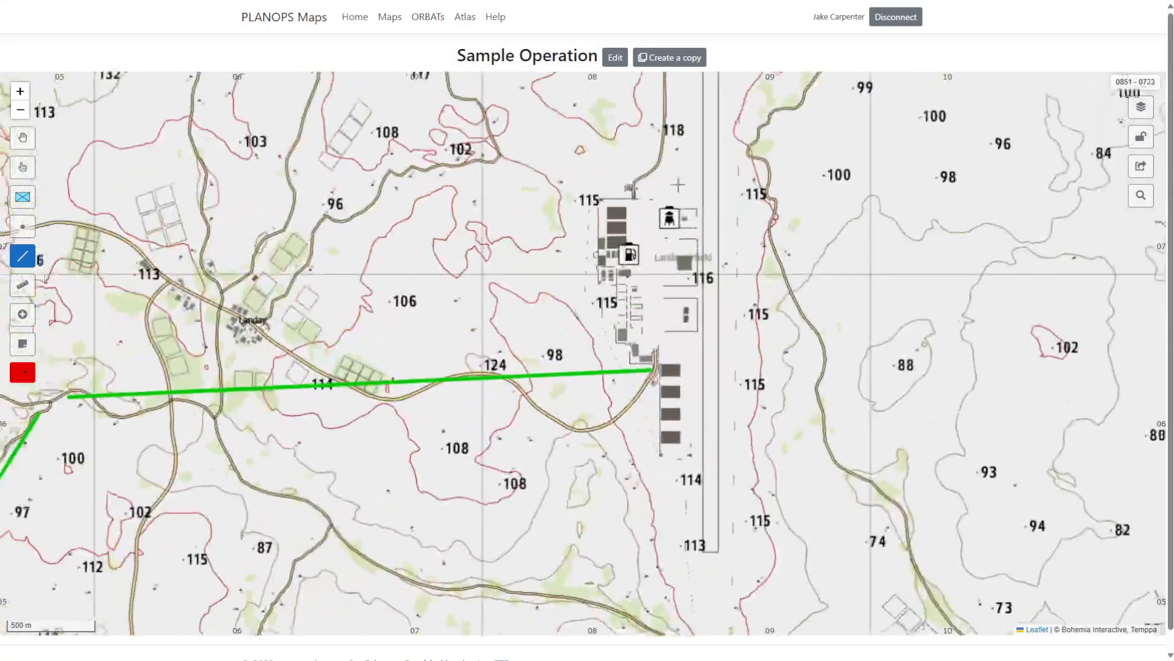
scroll(734, 296, "down", 2)
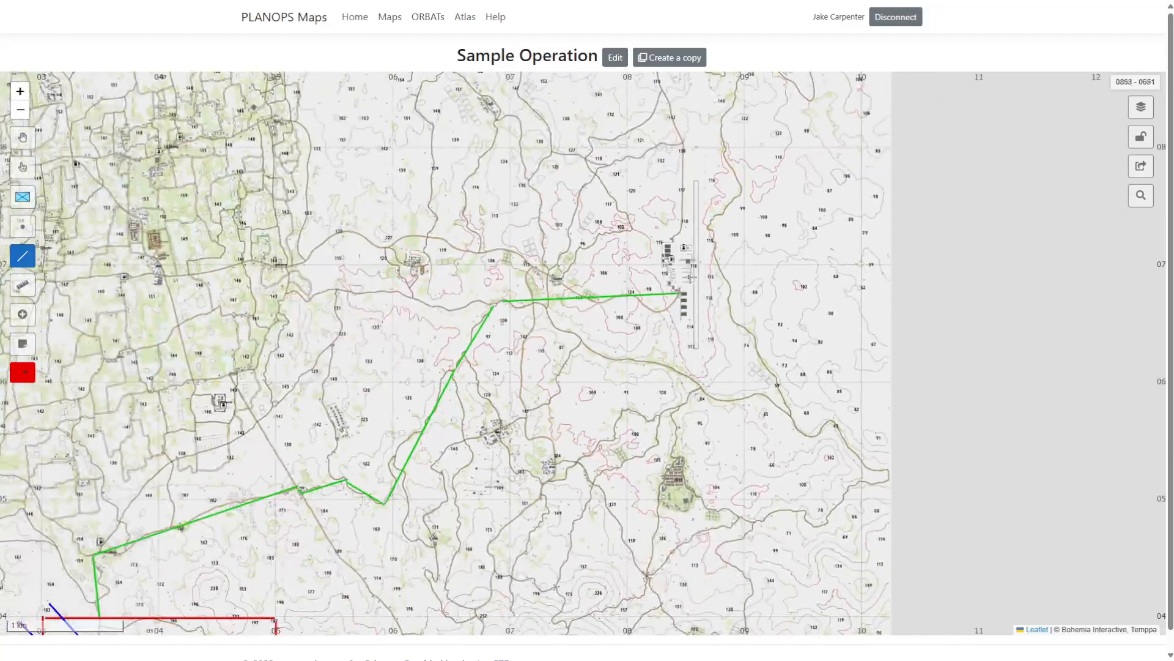
left_click_drag(281, 426, 440, 324)
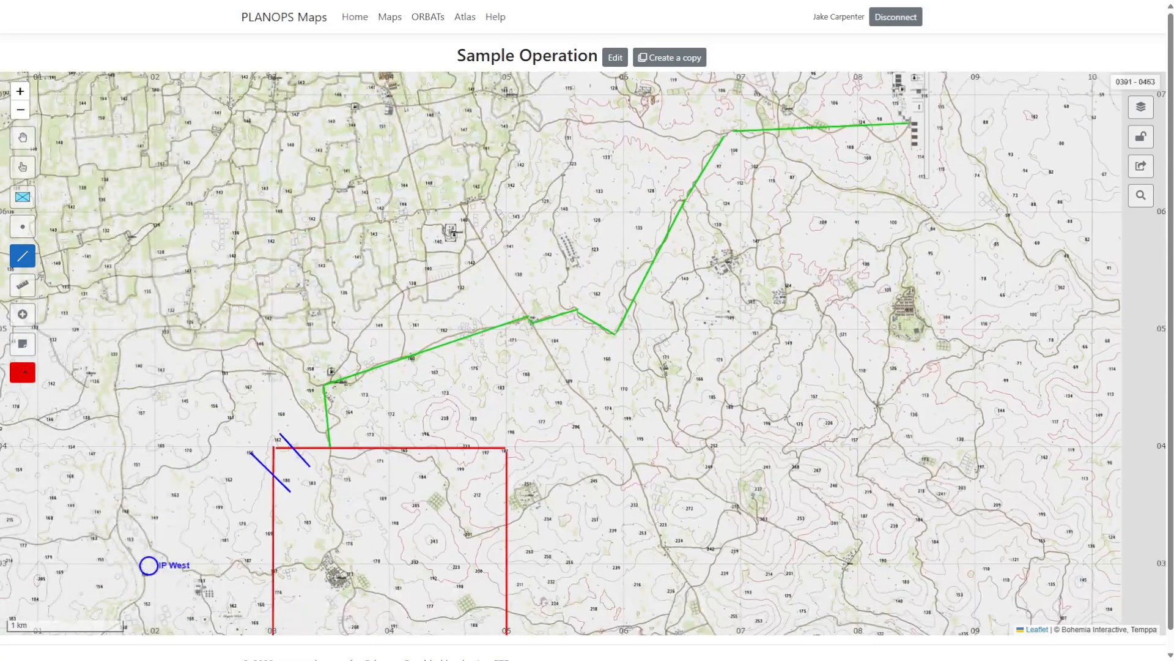
scroll(365, 416, "up", 2)
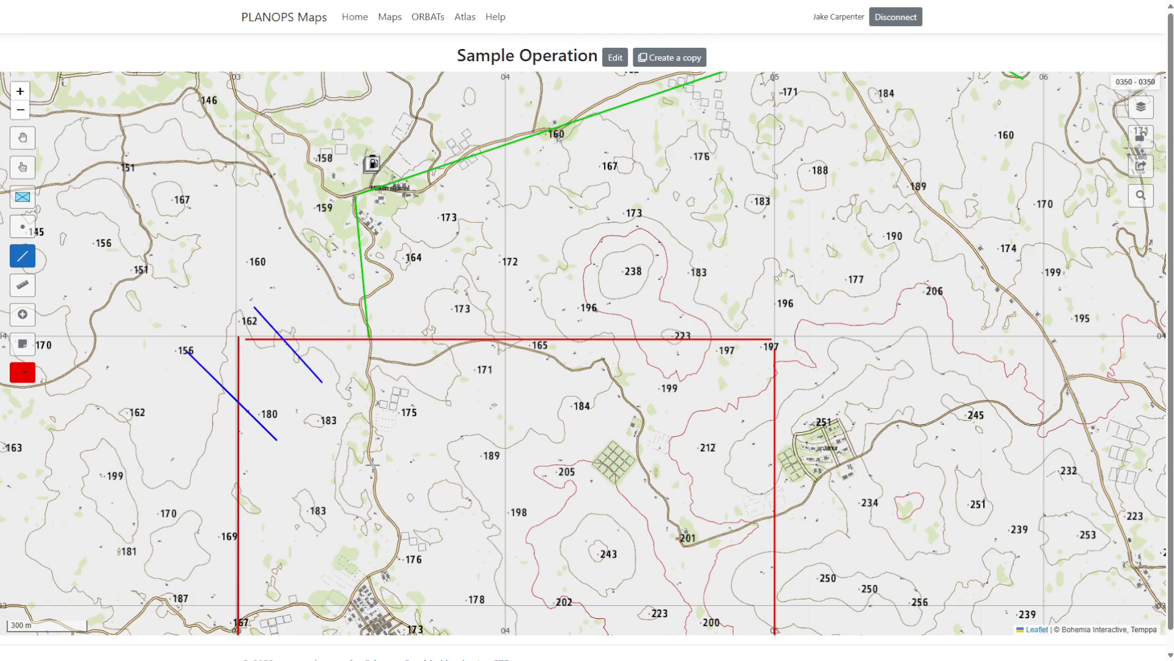
left_click_drag(375, 464, 371, 246)
left_click_drag(355, 133, 359, 249)
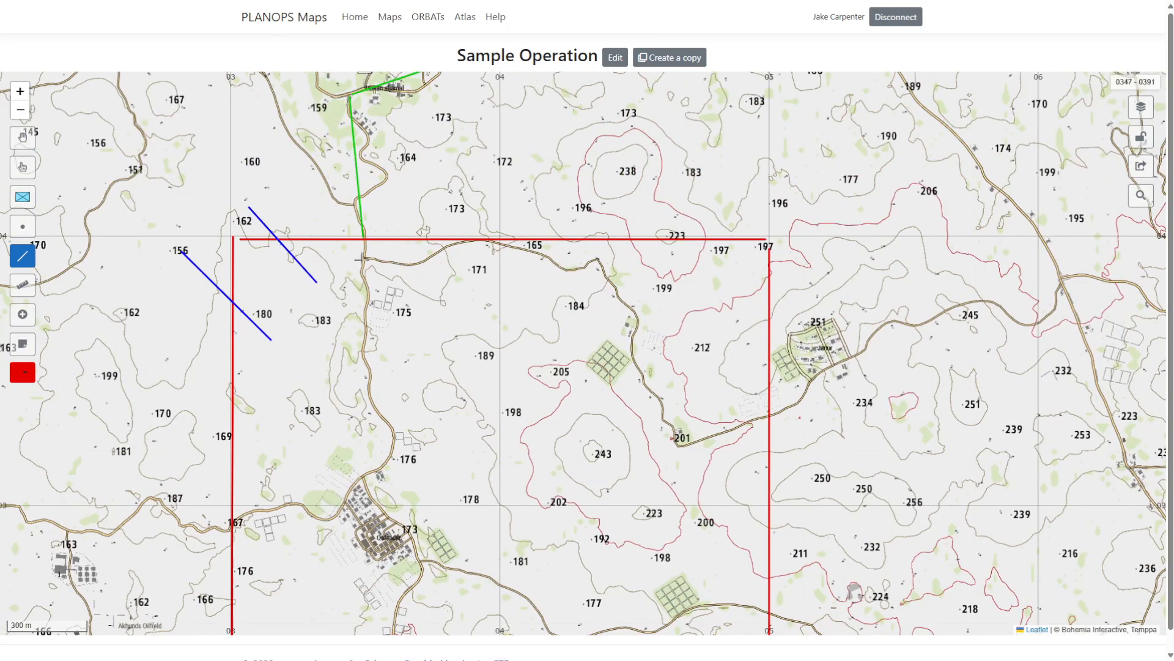
scroll(383, 250, "down", 2)
scroll(334, 437, "up", 1)
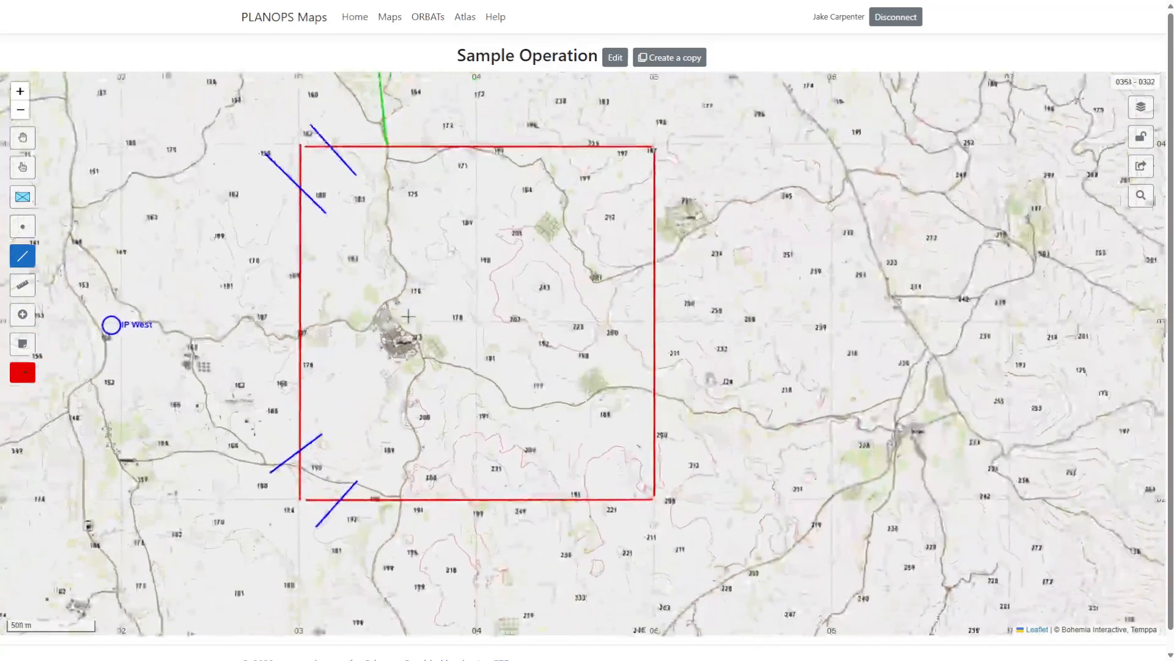
scroll(410, 326, "up", 1)
- Insert a mil_dot basic symbol labelled "OP East Hill" on hill 243 at 0435 - 0319
left_click(23, 226)
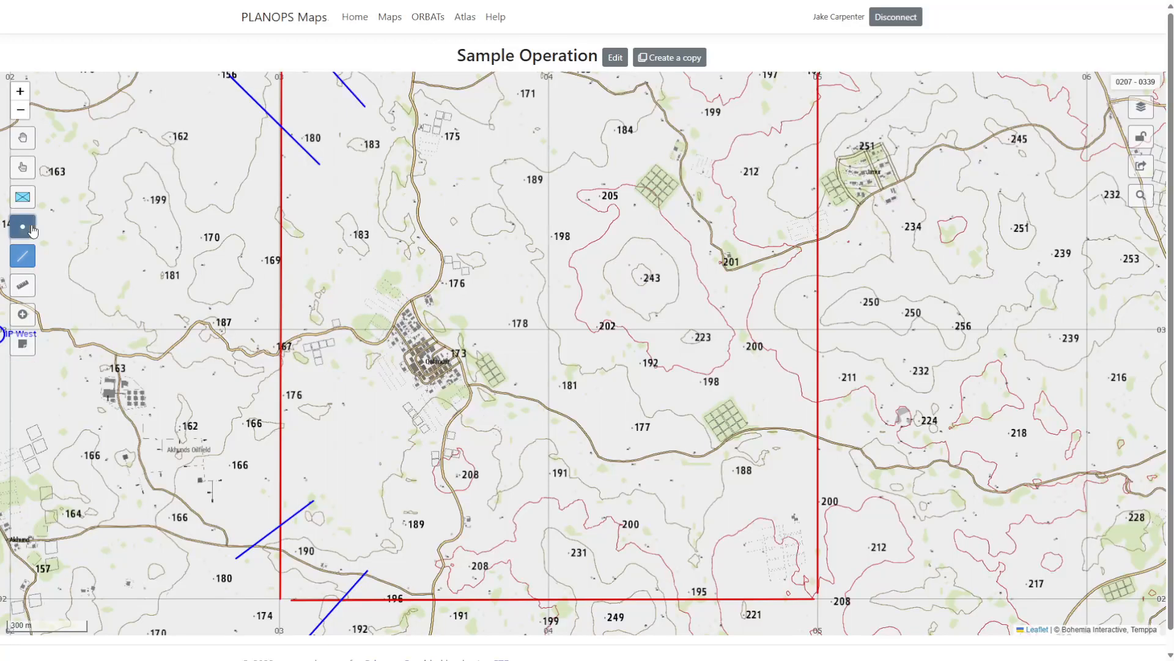
left_click(643, 278)
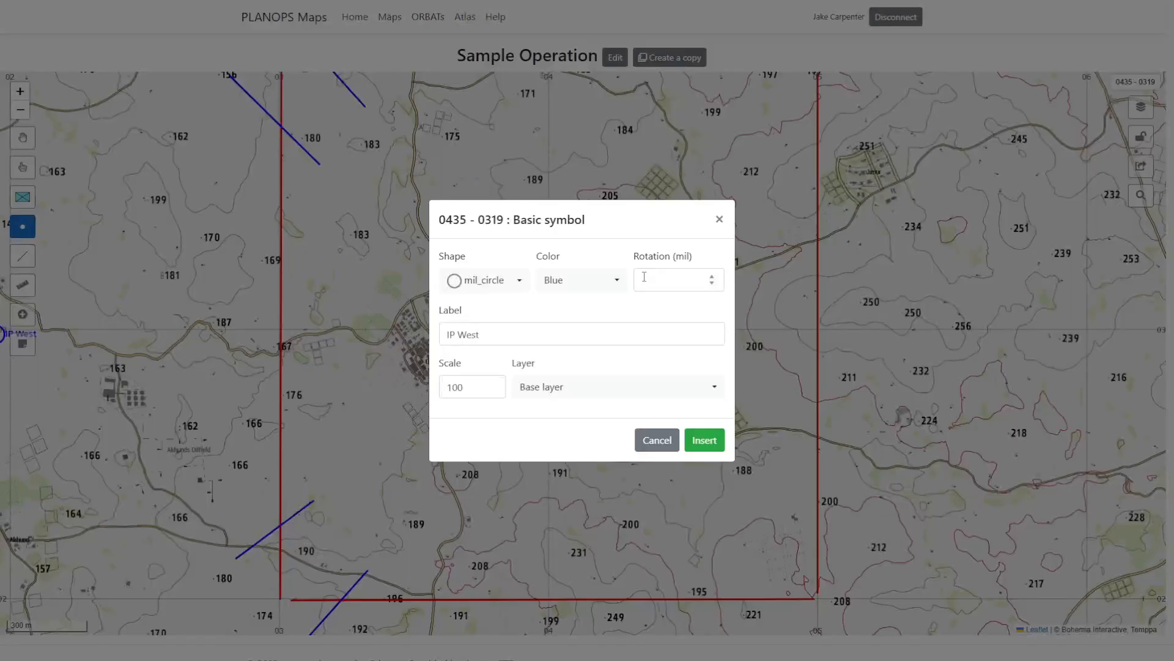
left_click(483, 279)
left_click(487, 307)
left_click(483, 312)
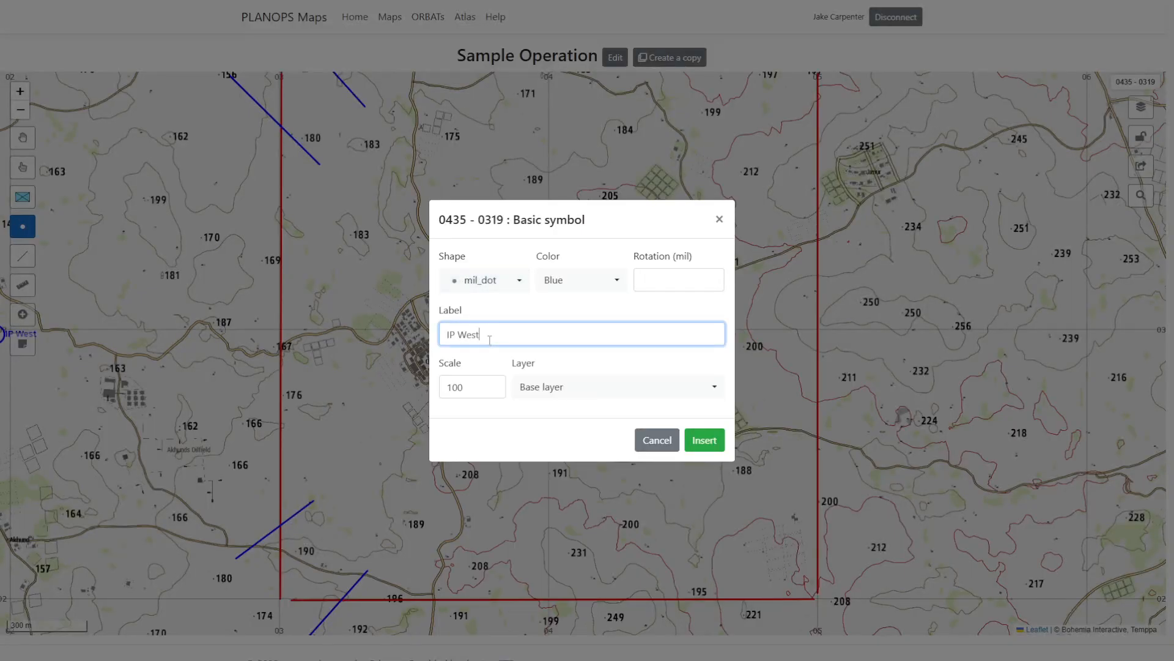
triple_click(455, 319)
type("OP")
left_click(704, 440)
- Change the colour of the OP East Hill symbol to Green
left_click(658, 280)
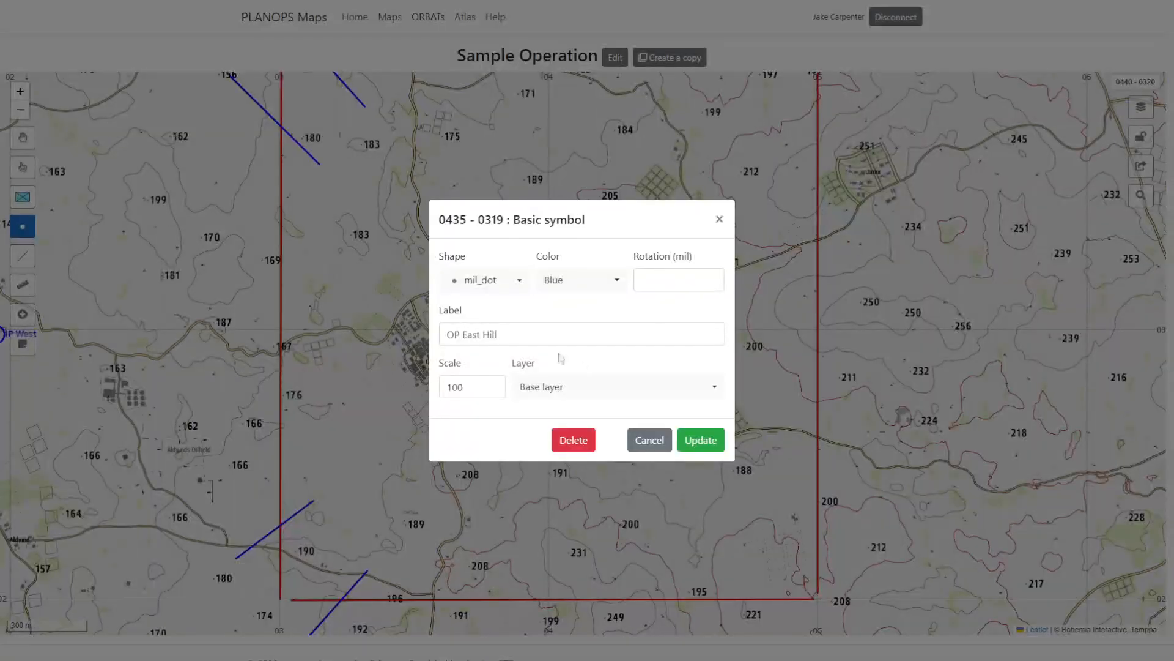
left_click(584, 281)
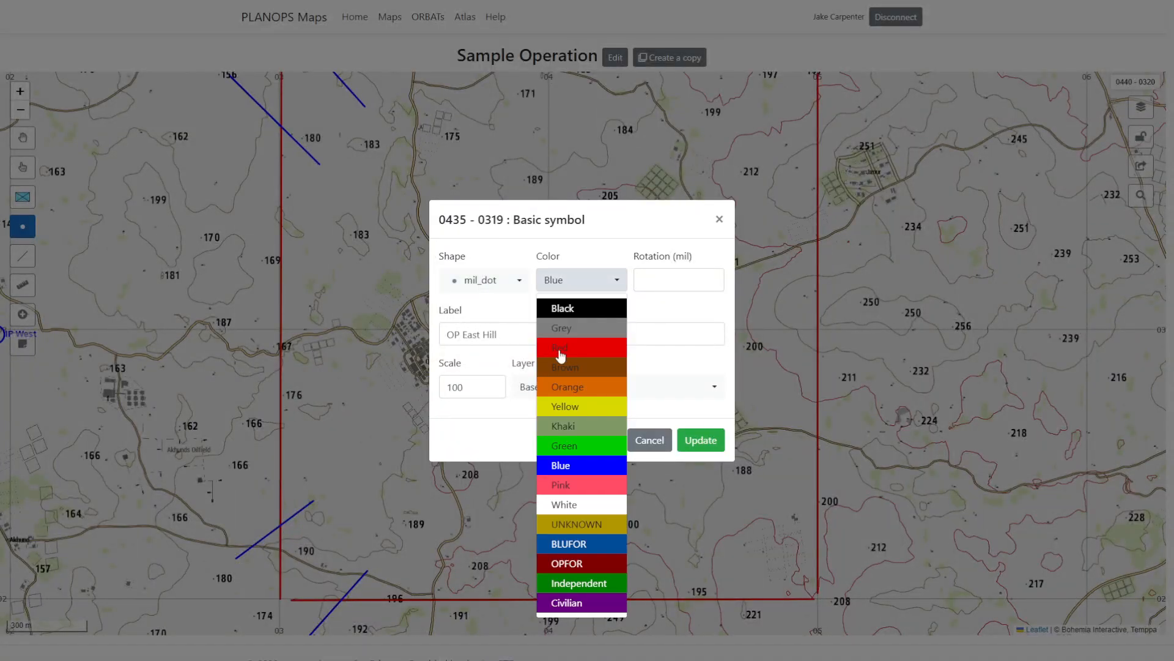
left_click(575, 450)
left_click(701, 440)
- Insert a green mil_dot symbol labelled "SP North" on the road south of the route's entry into the square, at 0351 - 0376
left_click_drag(416, 227, 483, 343)
scroll(487, 281, "up", 2)
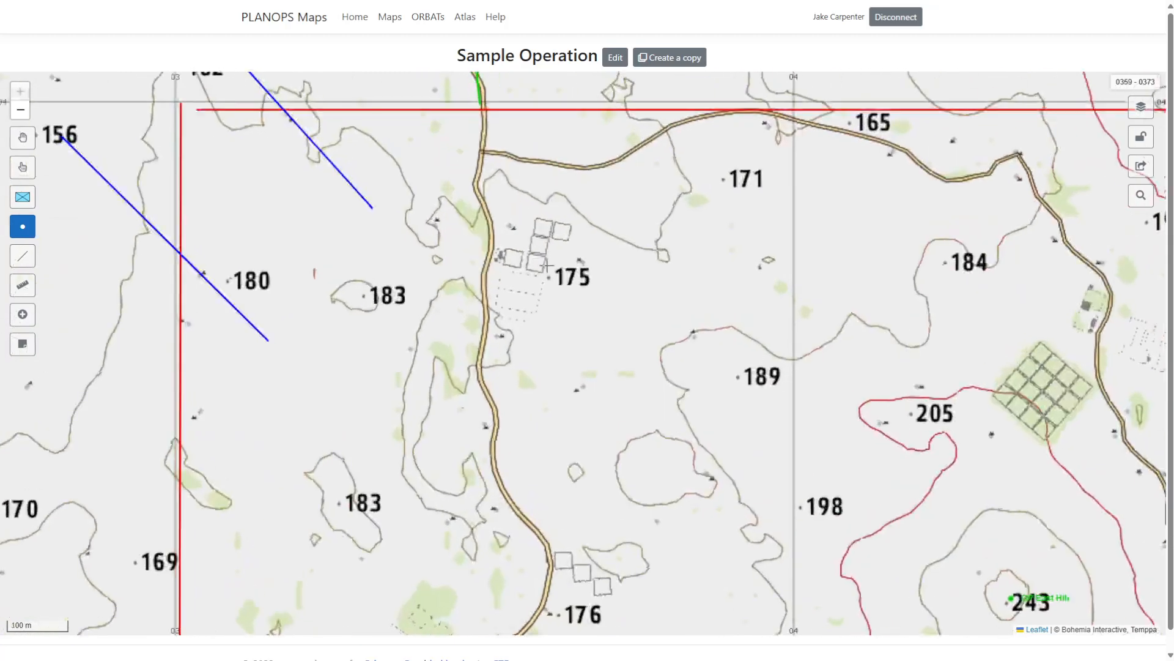
left_click(492, 245)
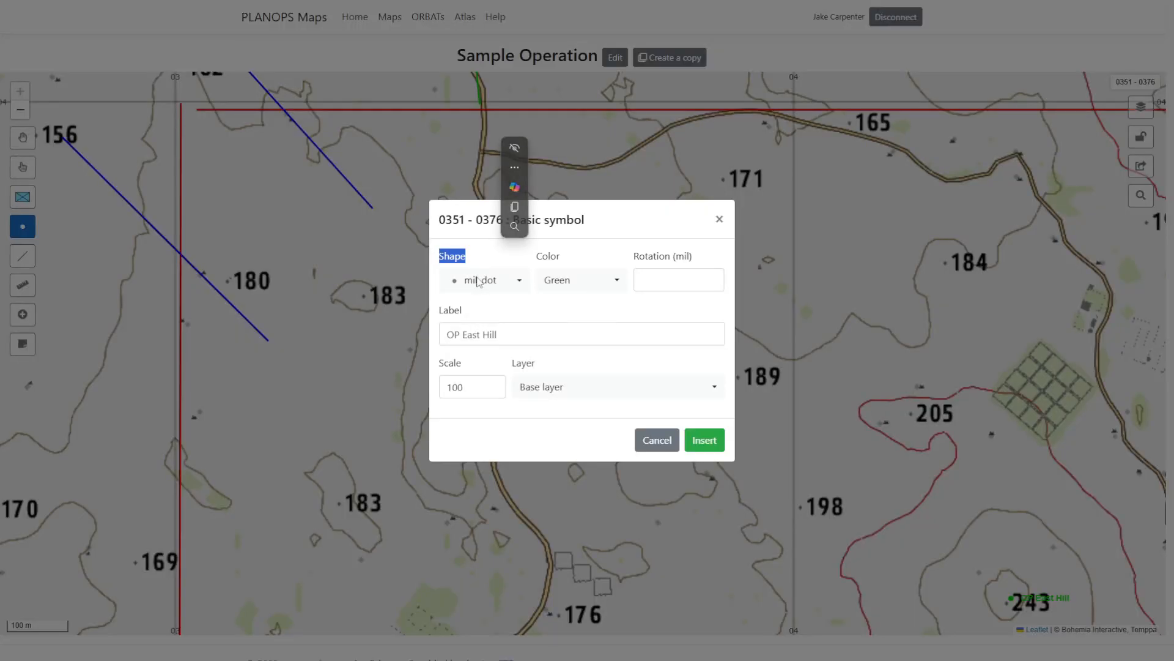
left_click(539, 336)
key("ctrl+BackSpace")
key("ctrl+BackSpace")
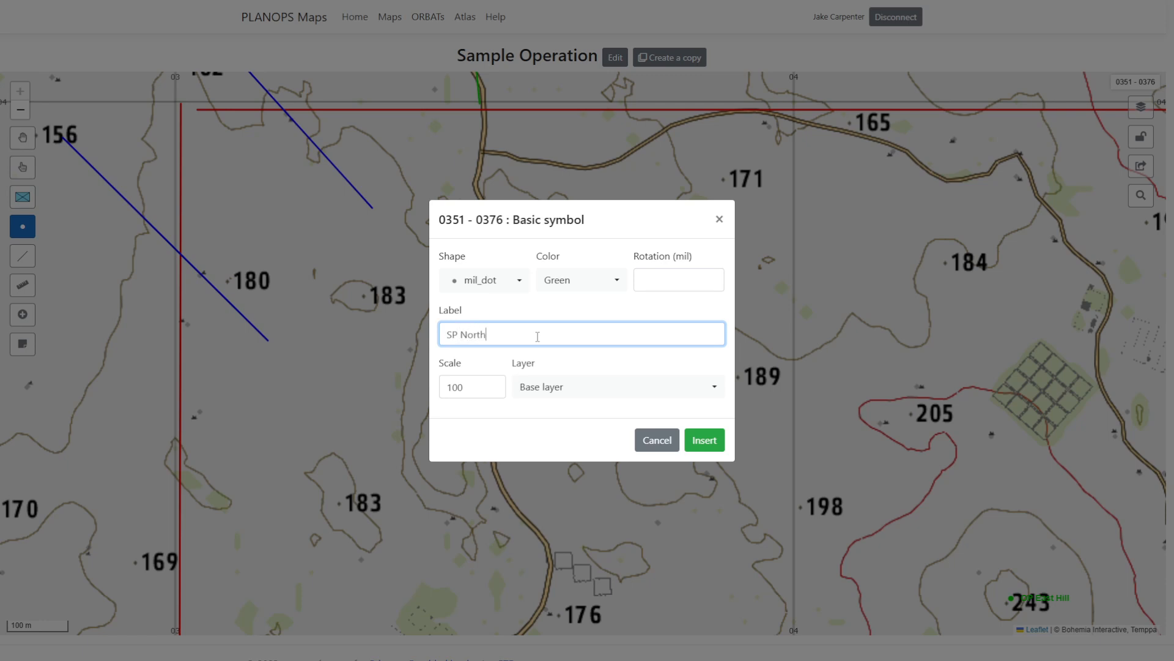
left_click(704, 440)
- Insert a green mil_dot symbol labelled "WP1" on the road bend north of Qalandar at 0359 - 0327
left_click_drag(568, 563, 515, 379)
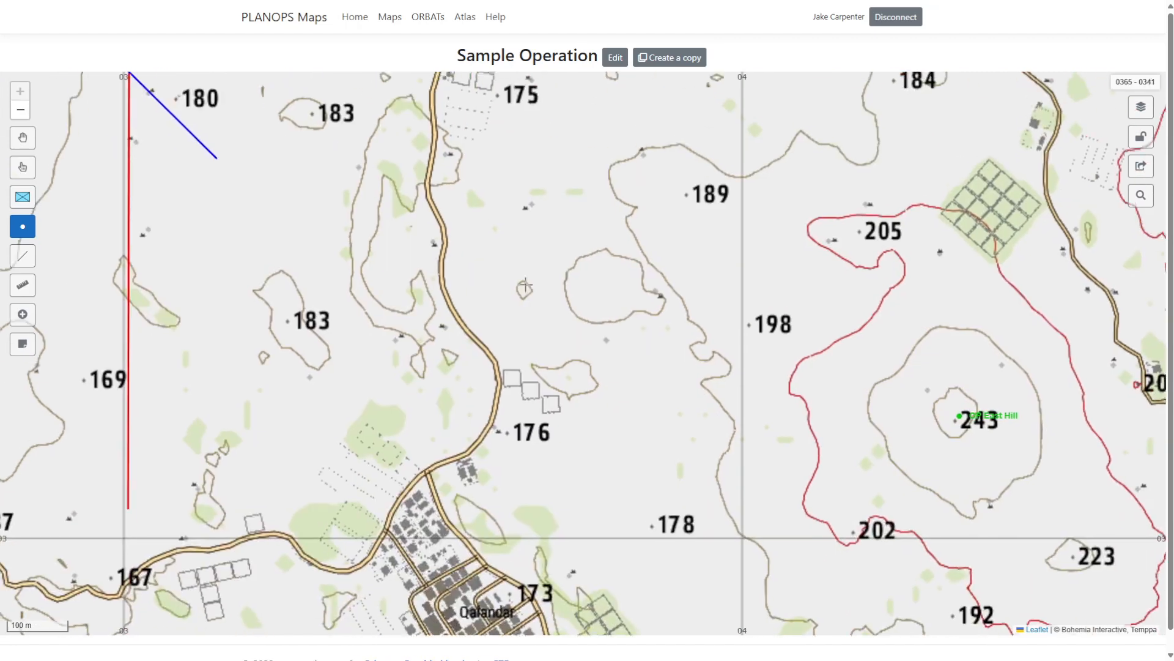
scroll(515, 382, "down", 2)
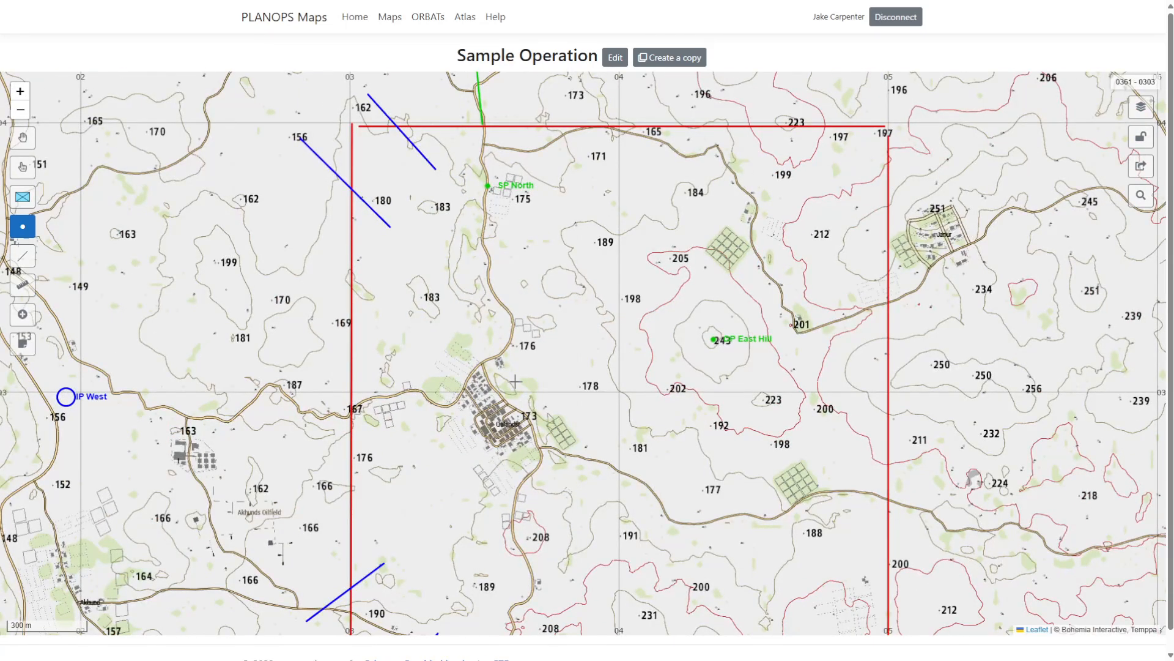
scroll(474, 240, "up", 2)
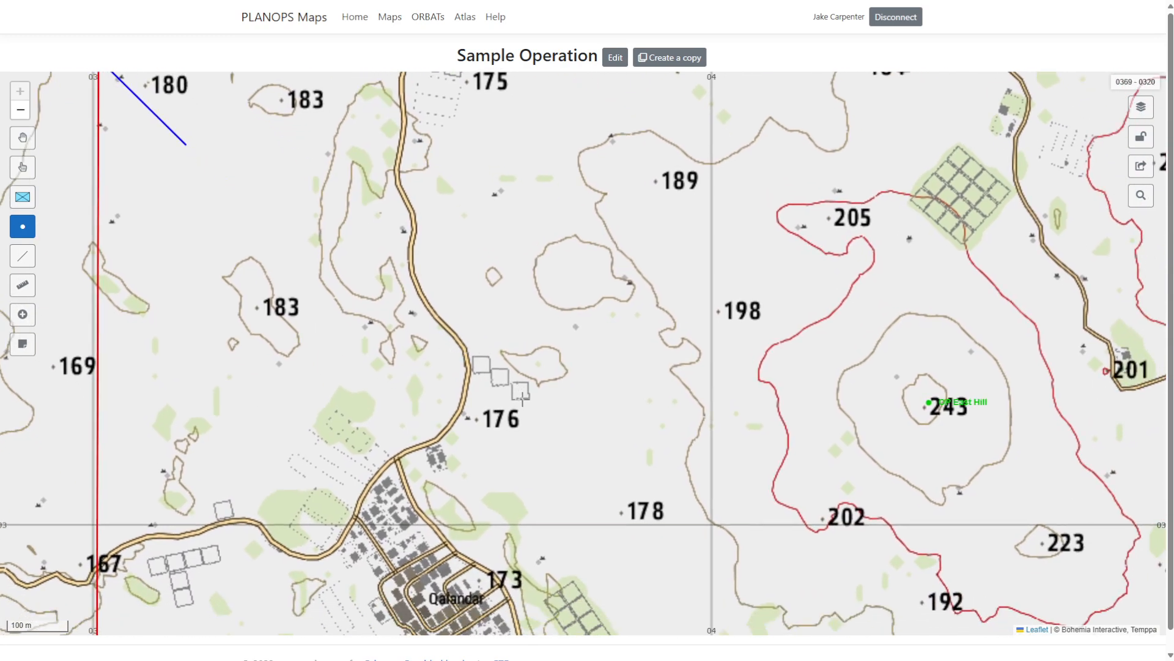
left_click(469, 352)
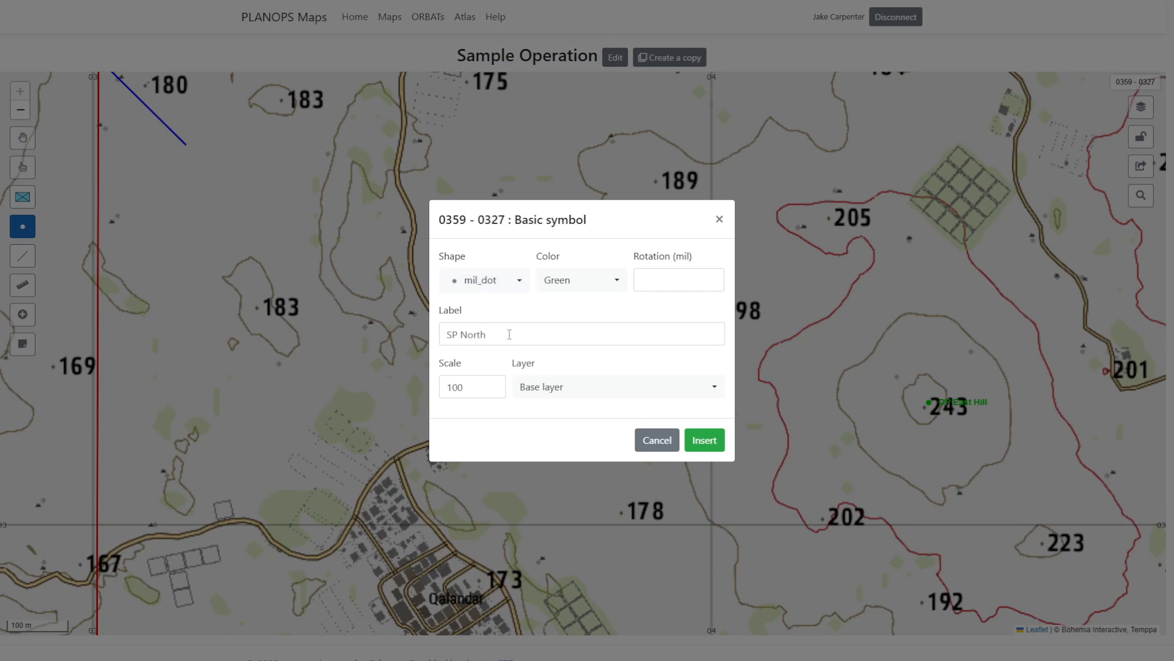
left_click_drag(489, 334, 413, 331)
type("WP")
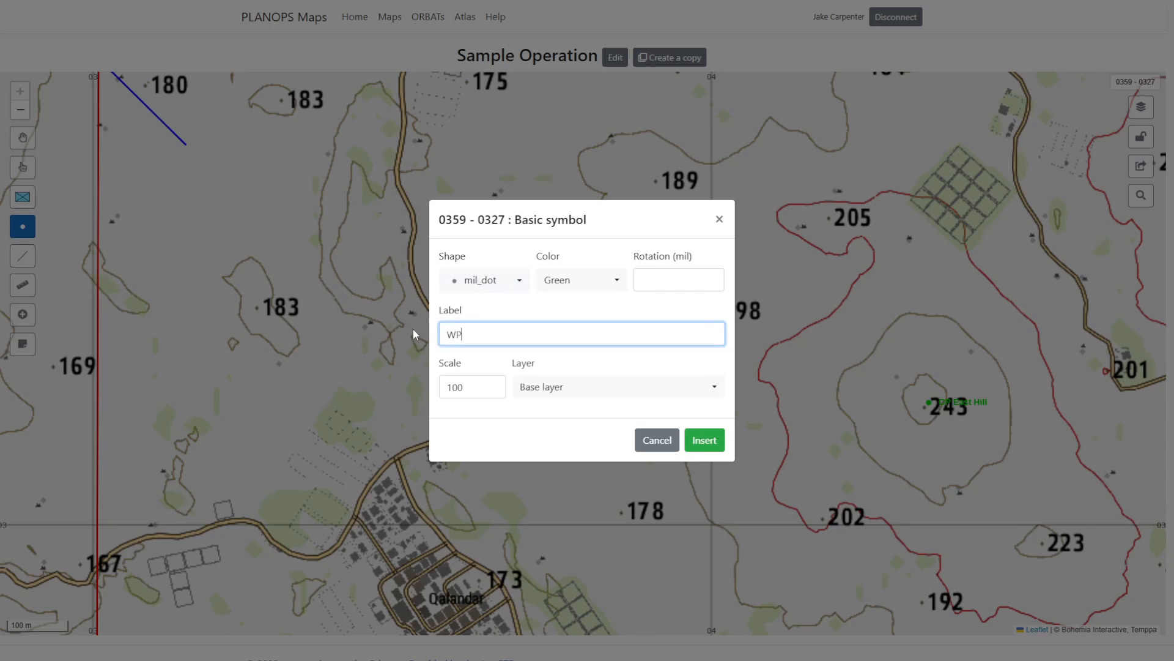
type("1")
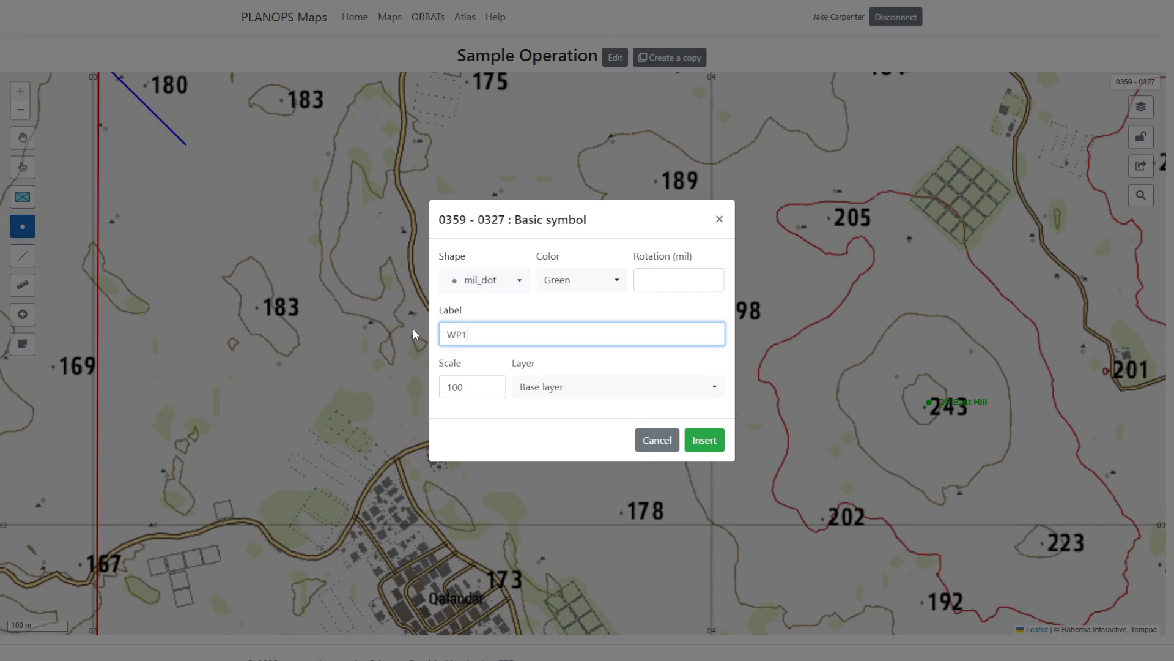
left_click(704, 440)
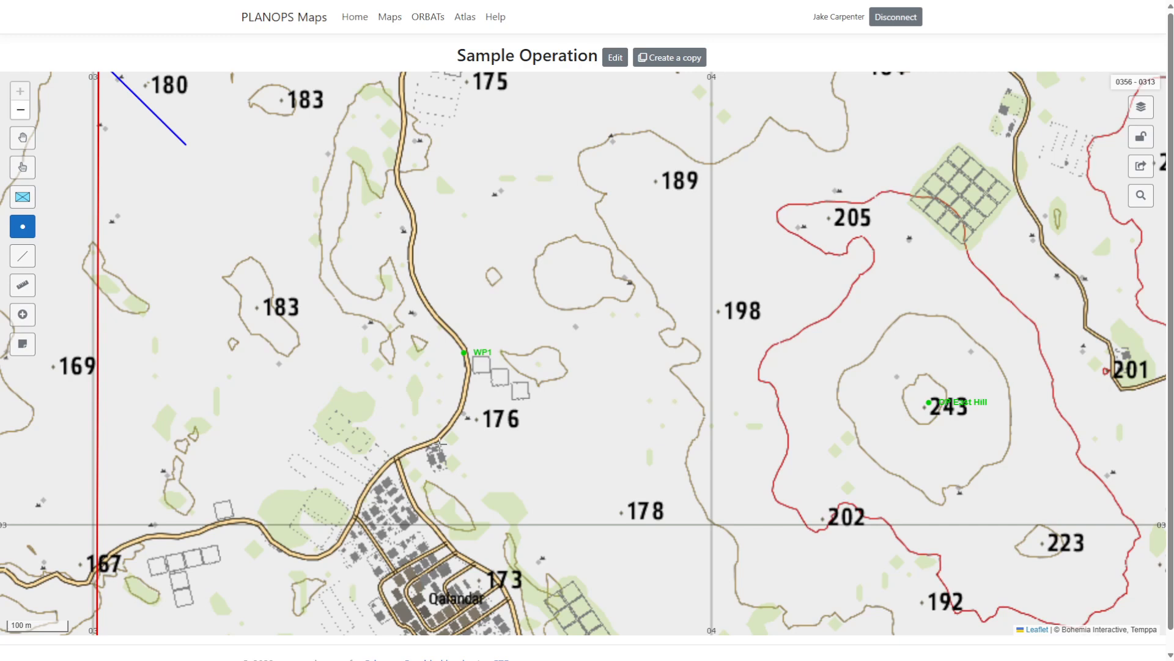
- Insert a green mil_dot symbol labelled "WP2" on the road at Qalandar's northern edge, at 0355 - 0313
left_click(435, 442)
left_click(480, 335)
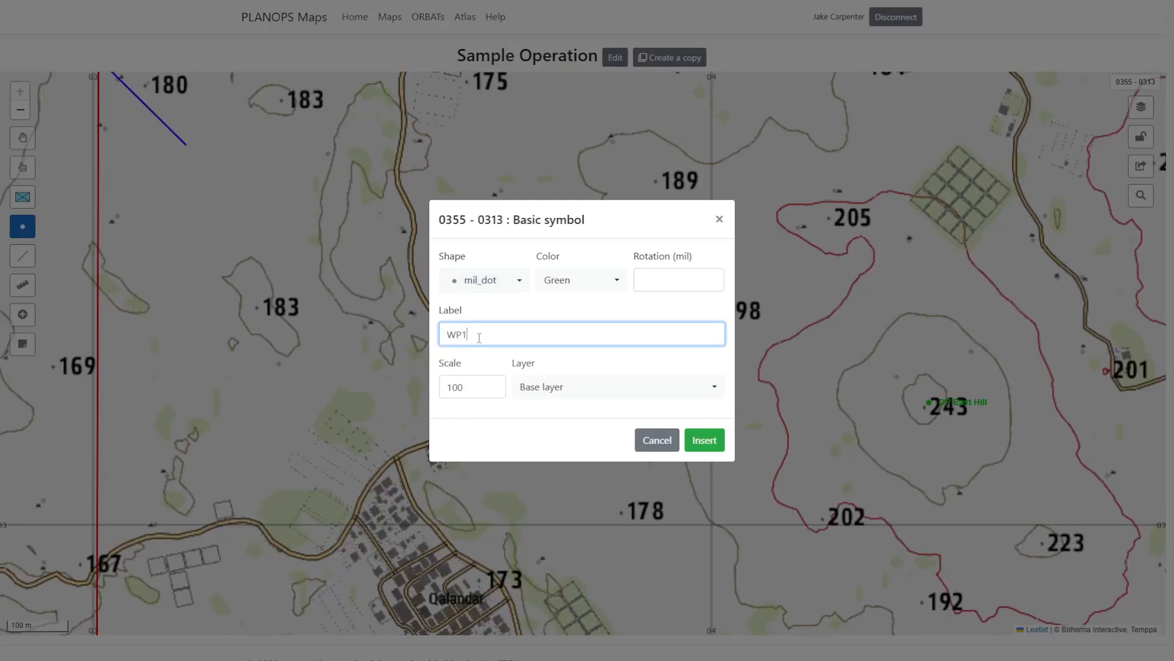
type("2")
left_click(703, 440)
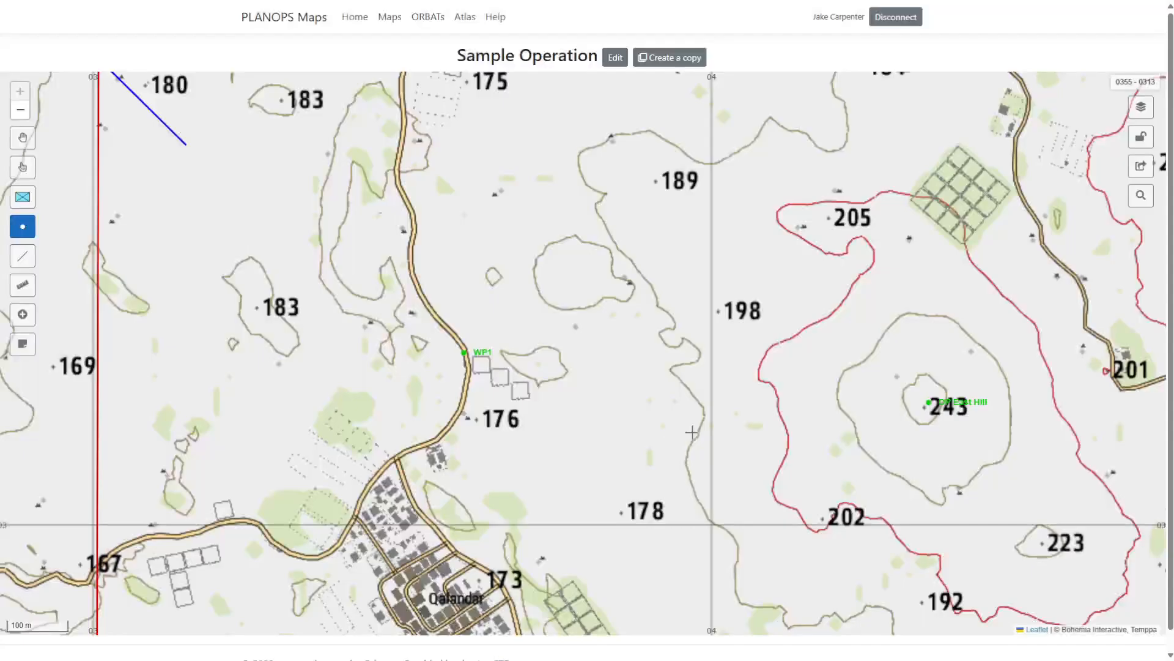
- Insert a green mil_dot symbol labelled "WP3" at the road junction north of Qalandar, at 0348 - 0310
left_click_drag(422, 432, 522, 287)
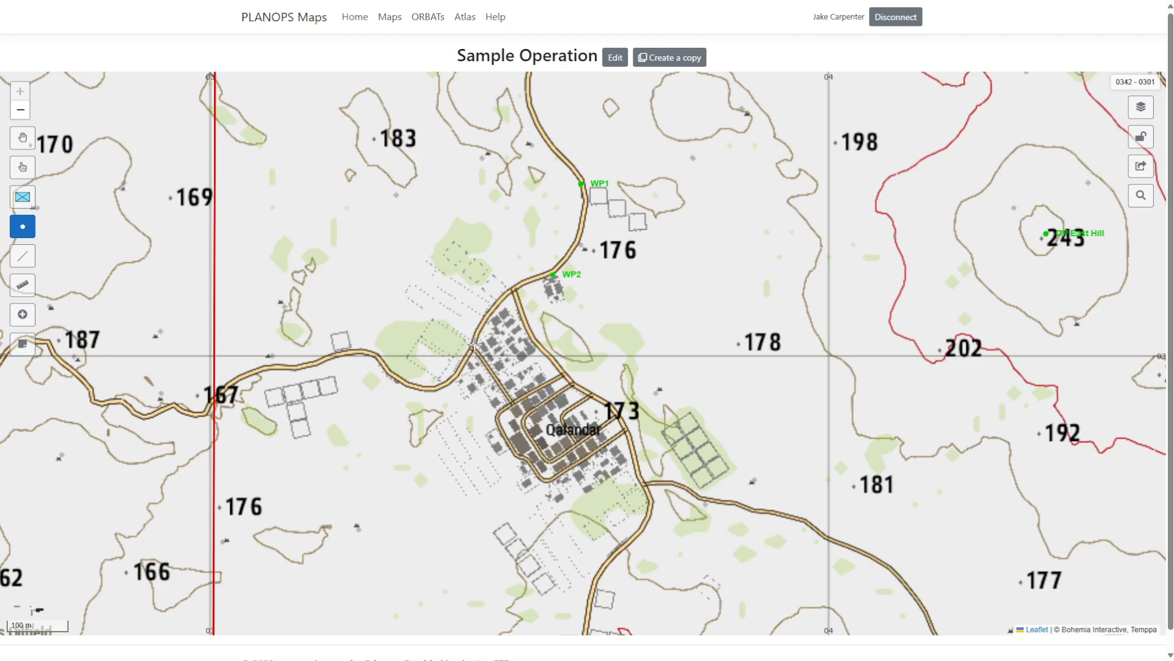
left_click(515, 289)
left_click(550, 331)
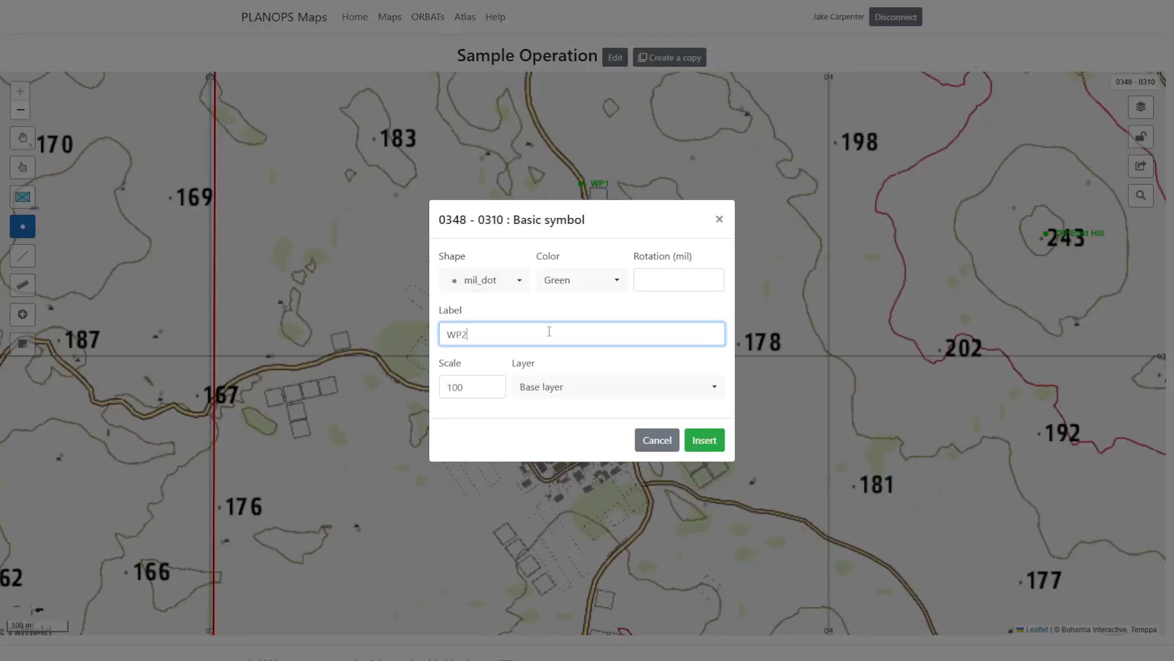
left_click(665, 441)
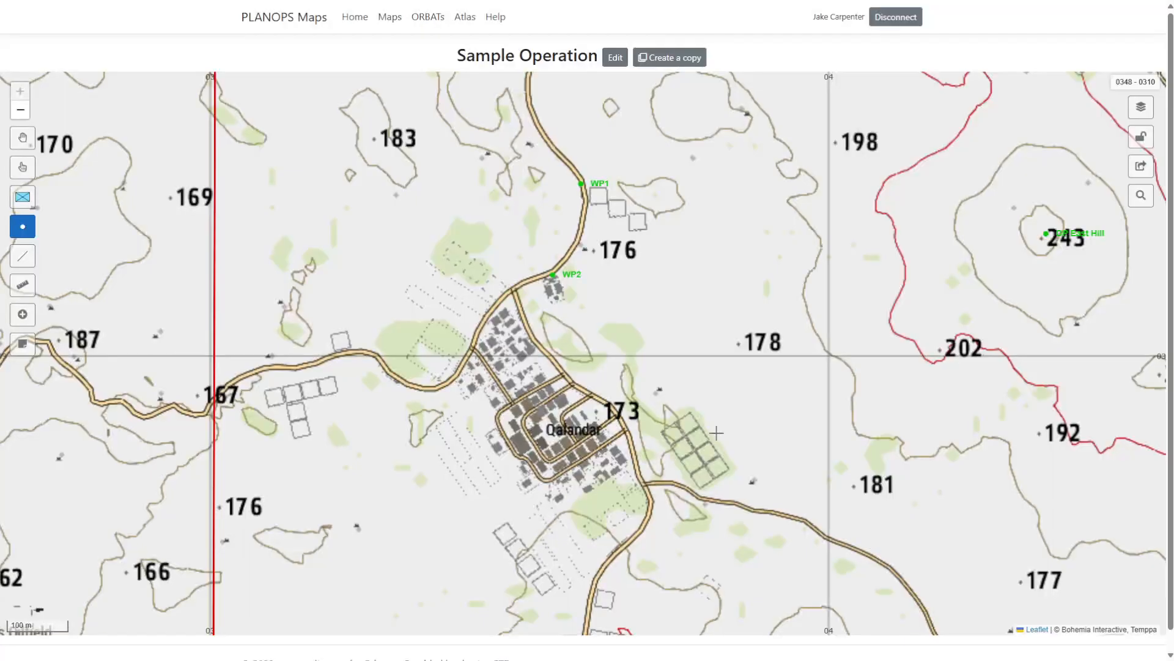
- Insert a green mil_dot symbol labelled "WP4" at the road junction on Qalandar's northwestern edge, at 0342 - 0301
left_click(472, 348)
left_click(544, 336)
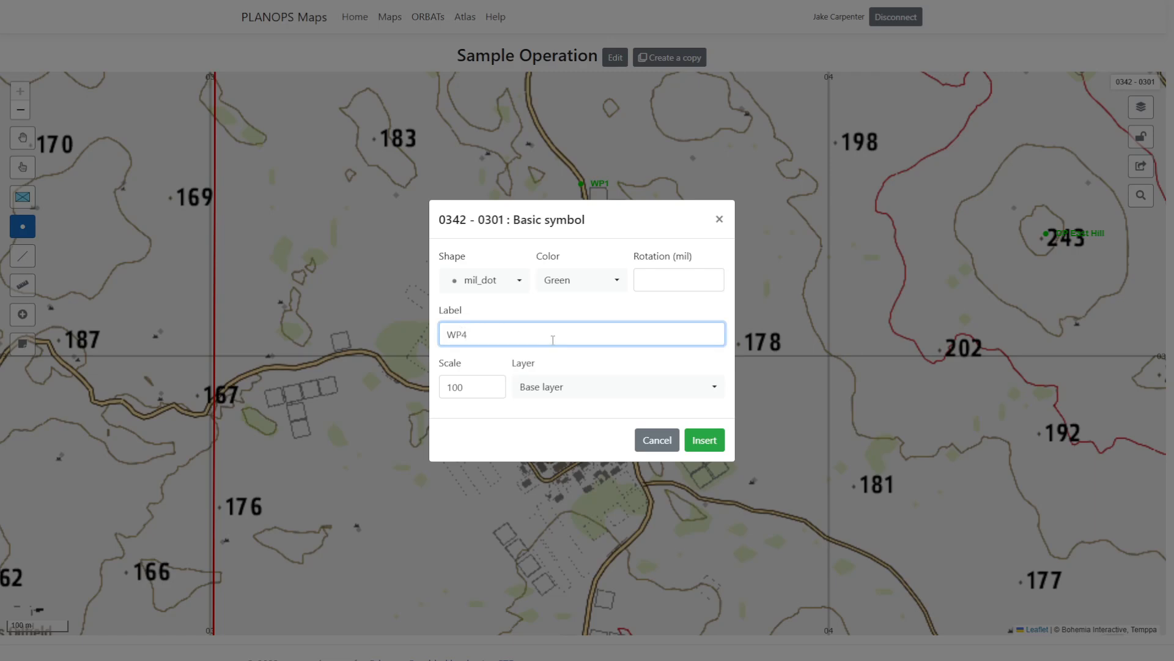
left_click(708, 443)
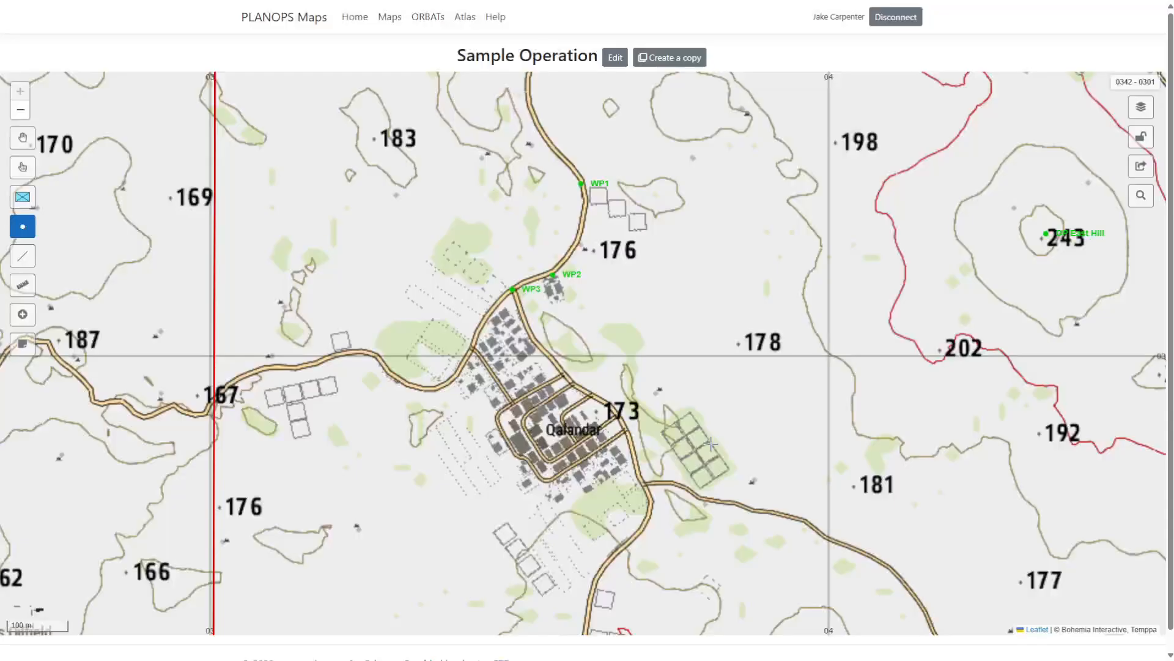
- Insert a green mil_dot symbol labelled "WP5" on the road along Qalandar's western side, at 0348 - 0292
left_click(511, 401)
left_click(513, 334)
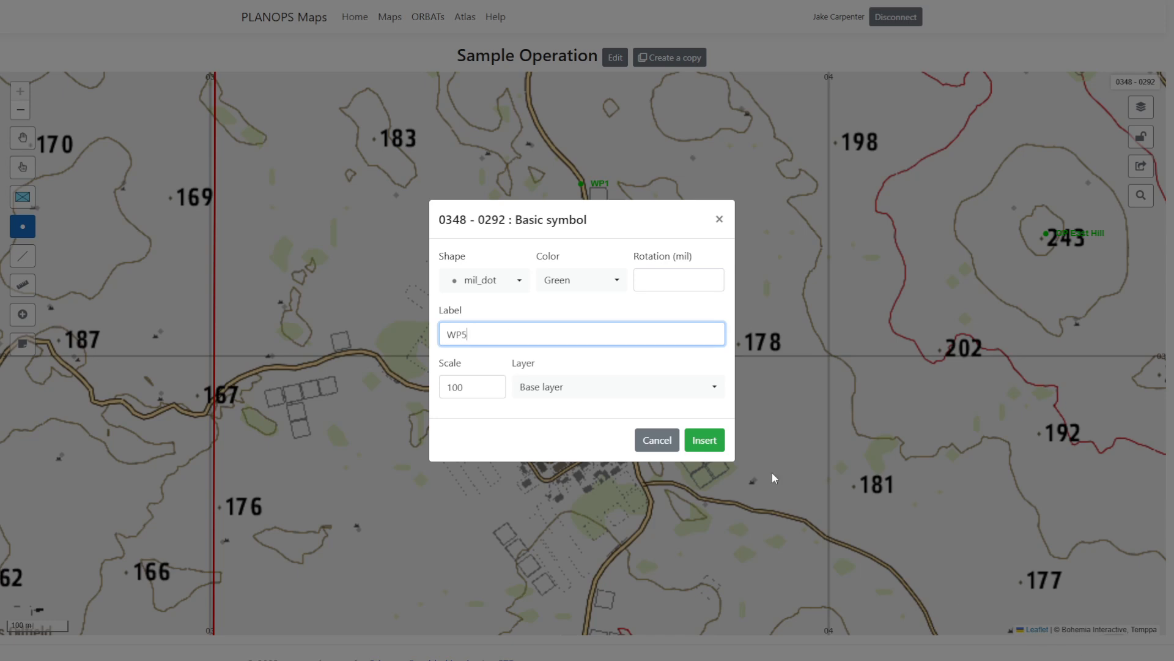
left_click(710, 445)
- Insert a green mil_dot symbol labelled "WP6" in the southern part of Qalandar, at 0354 - 0283
left_click_drag(703, 444, 627, 363)
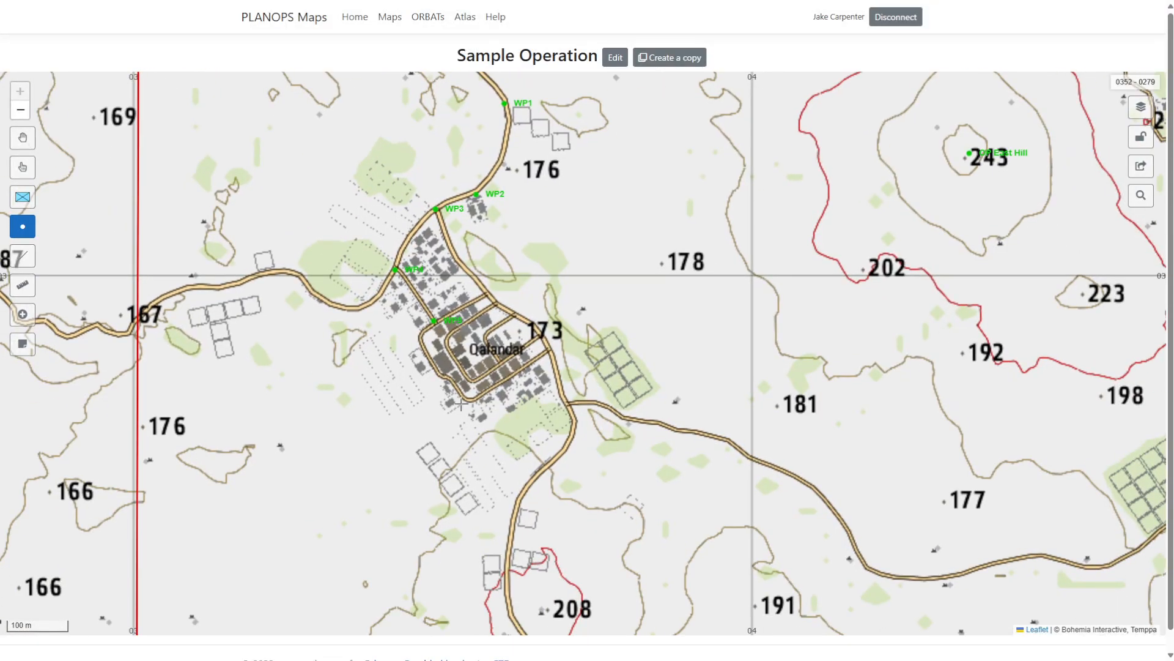
left_click(472, 378)
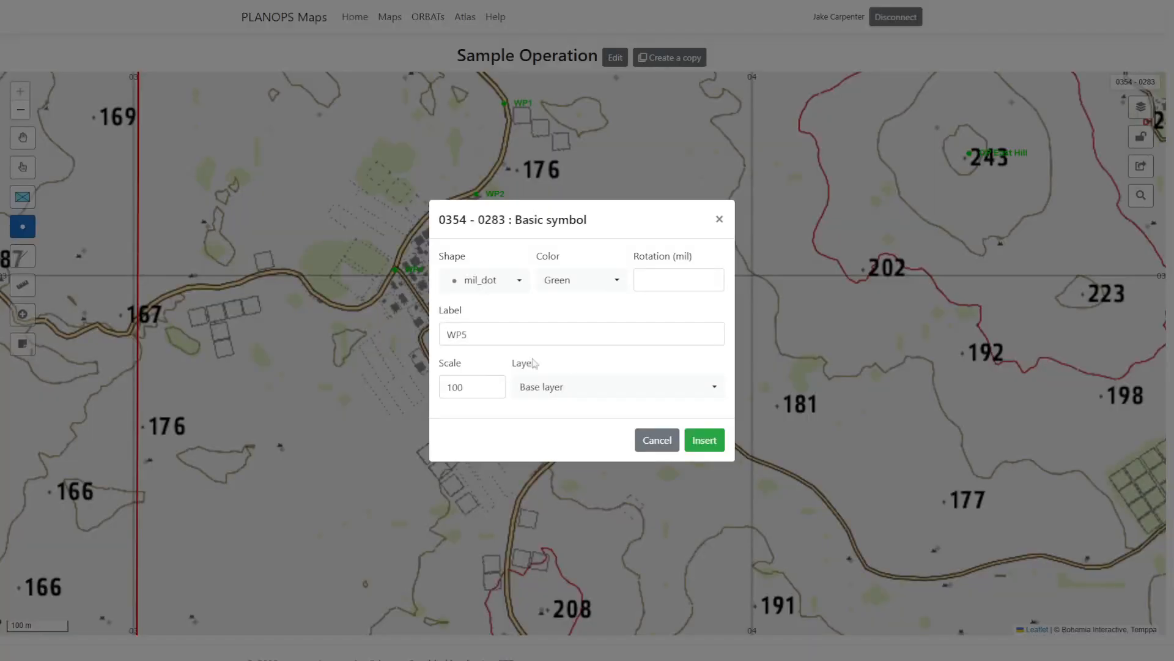
left_click(529, 338)
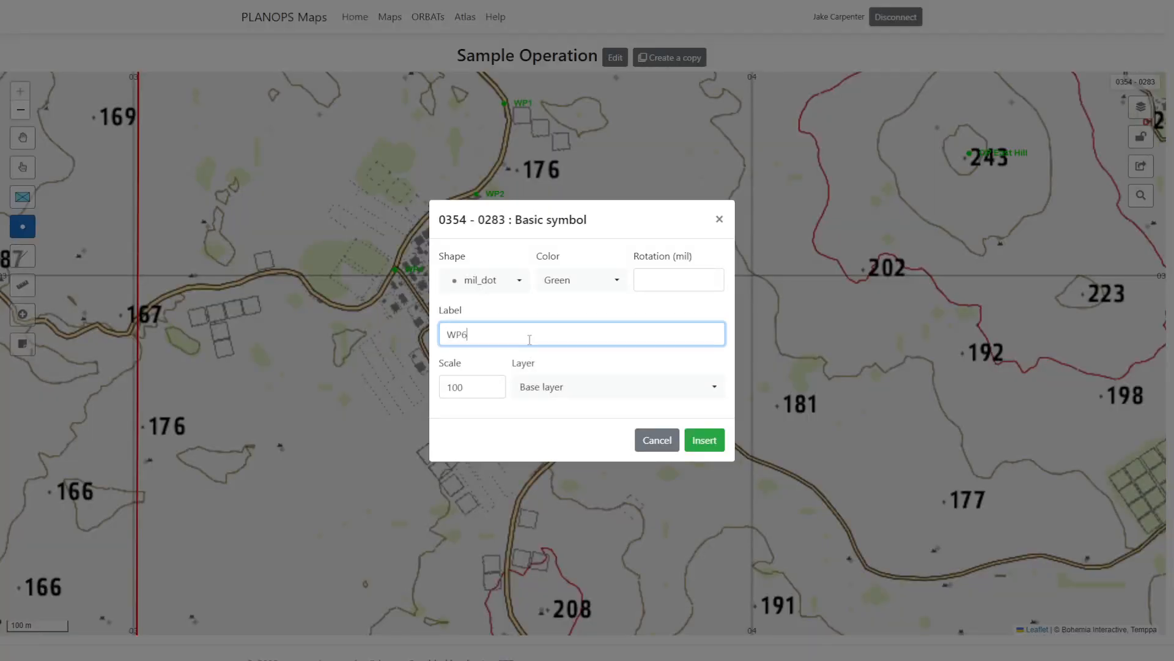
left_click(703, 440)
- Insert a green mil_dot symbol labelled "WP7" at the road junction southeast of Qalandar, at 0370 - 0279
scroll(487, 171, "down", 3)
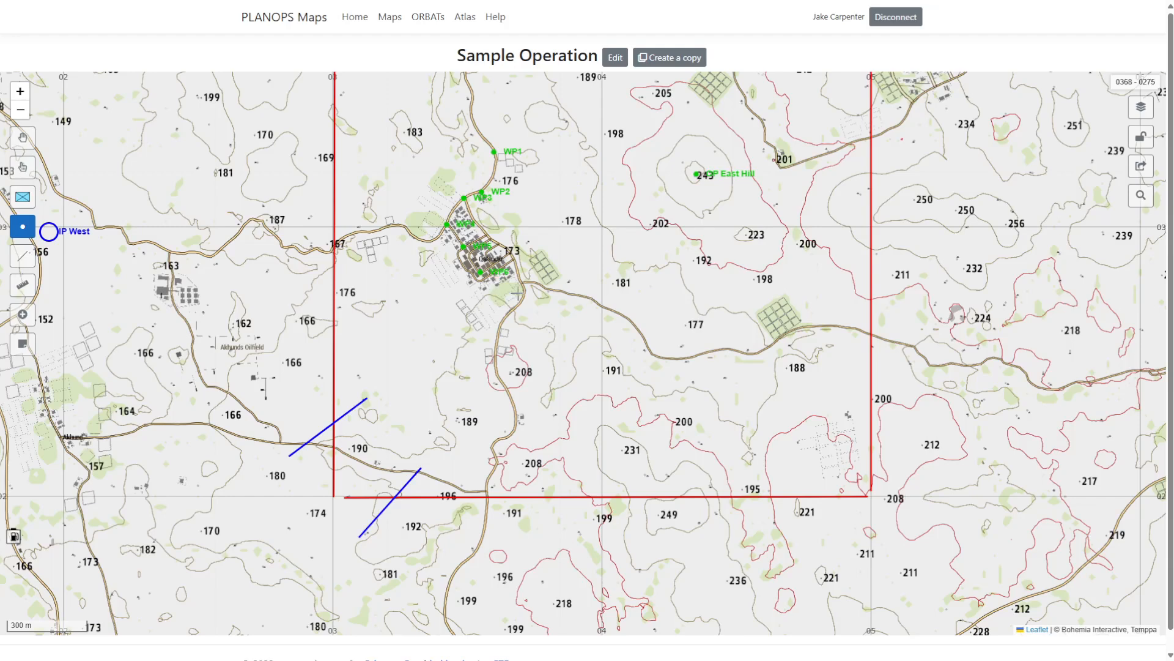
scroll(515, 323, "up", 3)
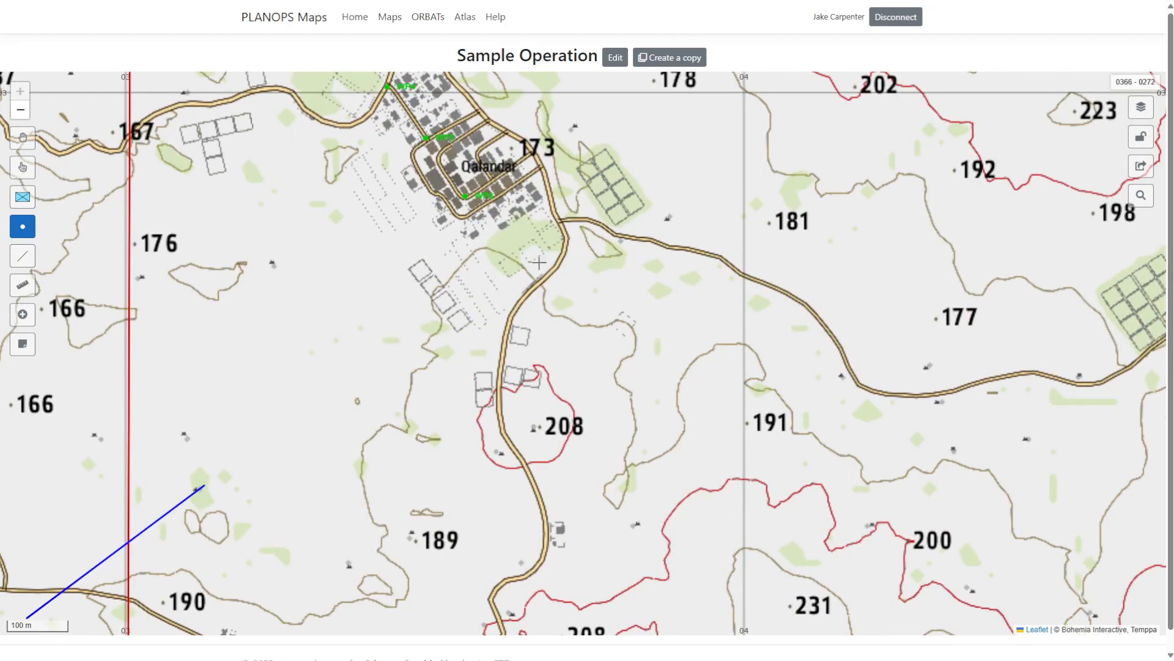
left_click(560, 218)
left_click(505, 330)
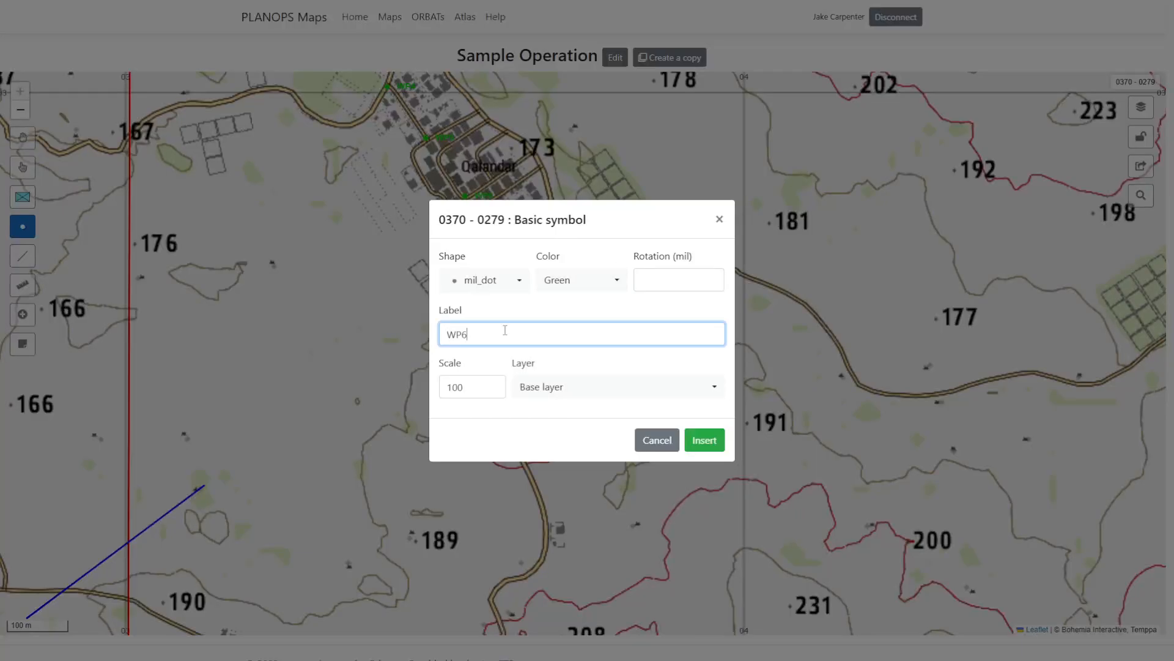
left_click(704, 440)
left_click_drag(582, 160, 568, 224)
scroll(568, 223, "down", 2)
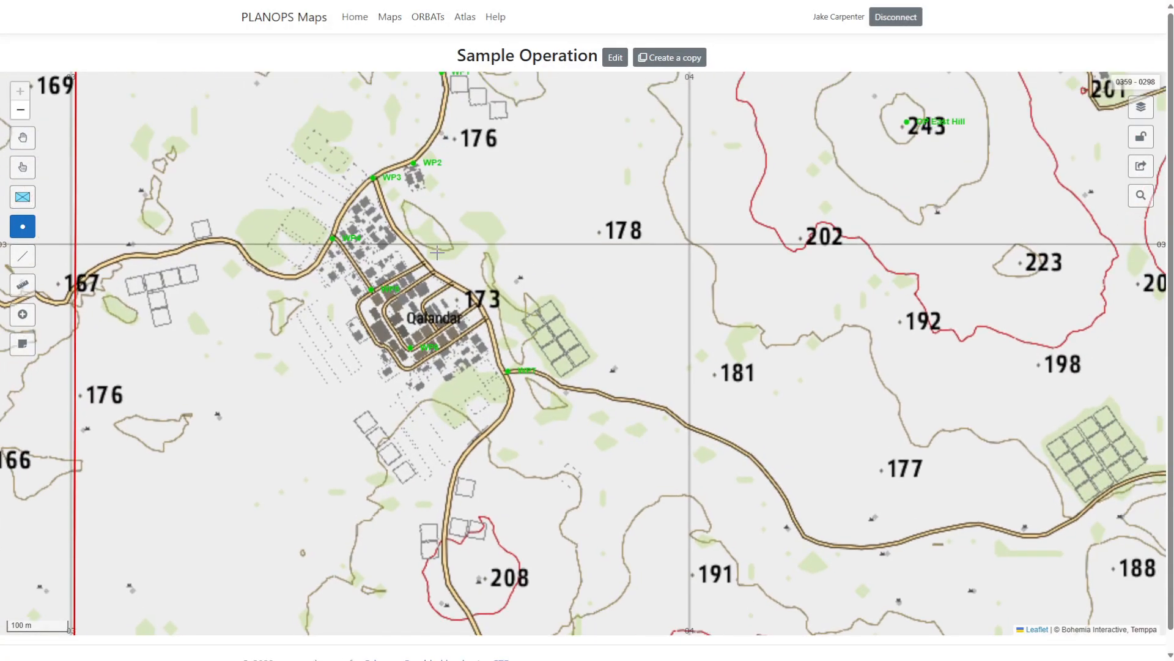
left_click(436, 281)
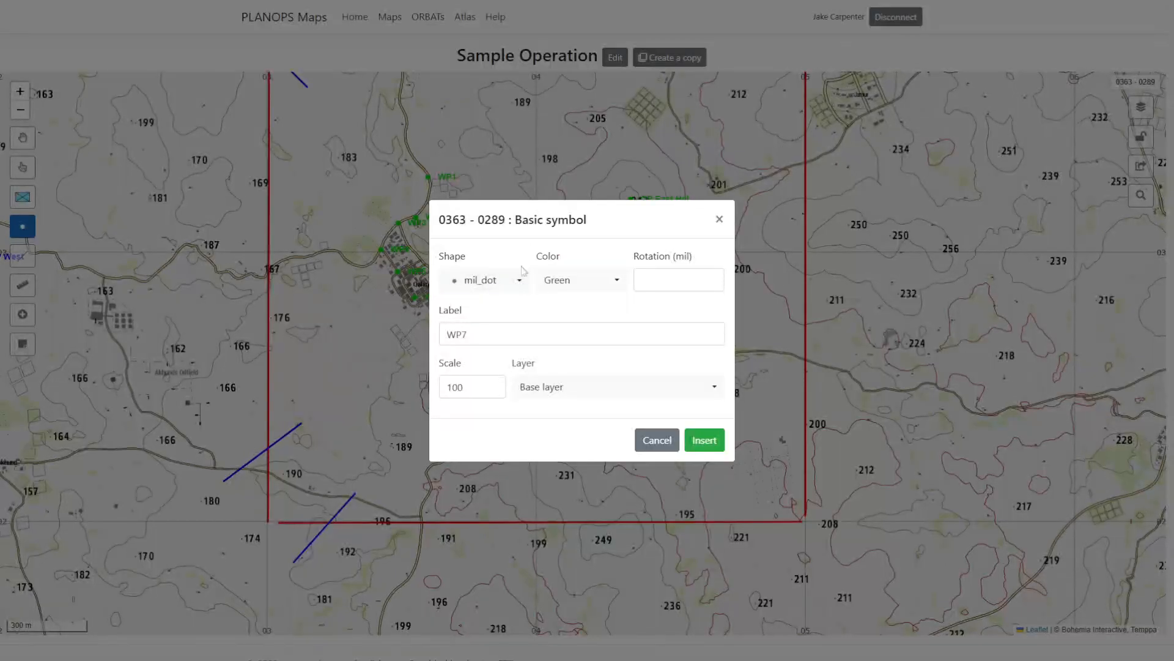
left_click(517, 280)
left_click(482, 311)
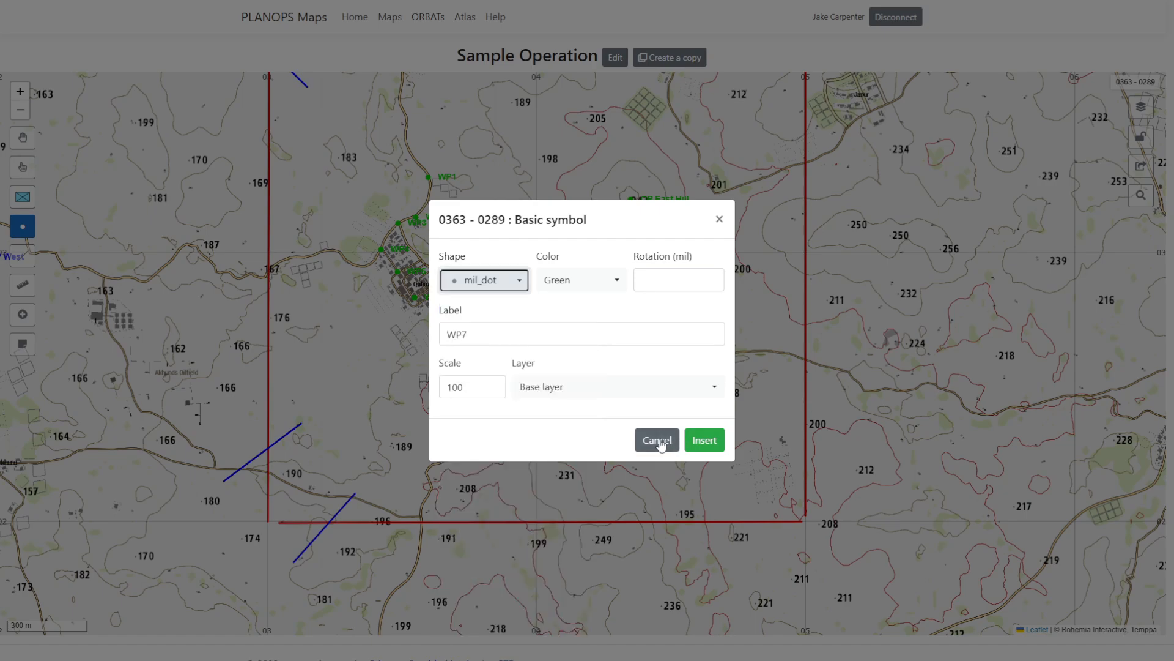
left_click(657, 439)
- Insert a NATO land unit symbol with Hostile (red) identity in eastern Qalandar, at 0362 - 0292
left_click(23, 196)
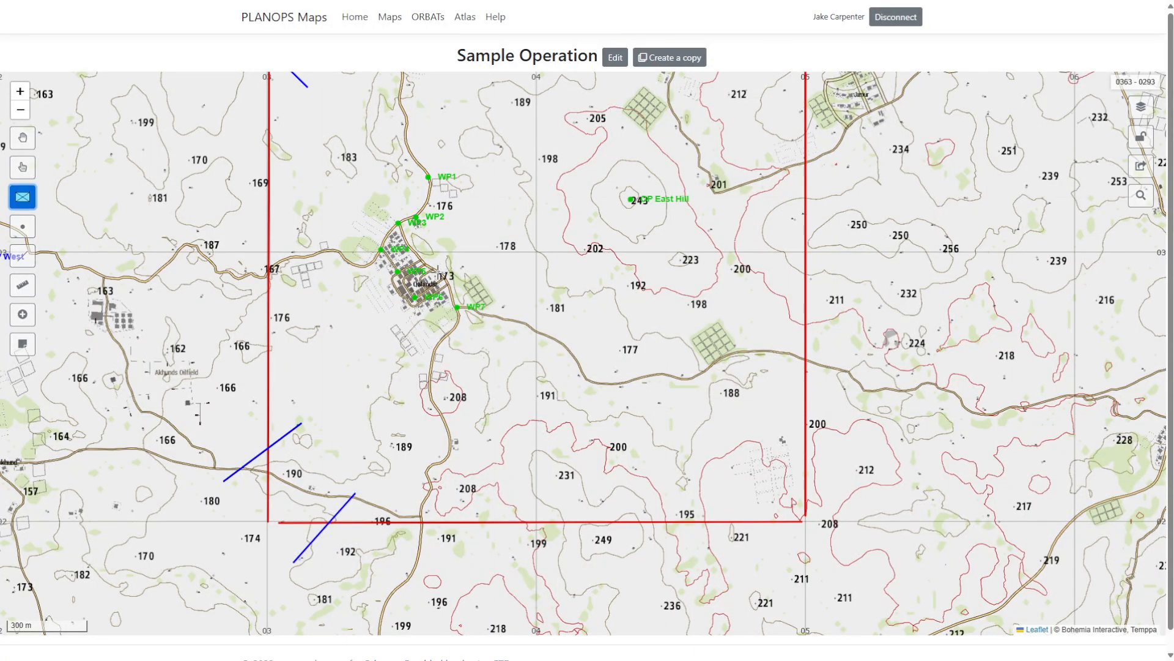
scroll(439, 273, "up", 2)
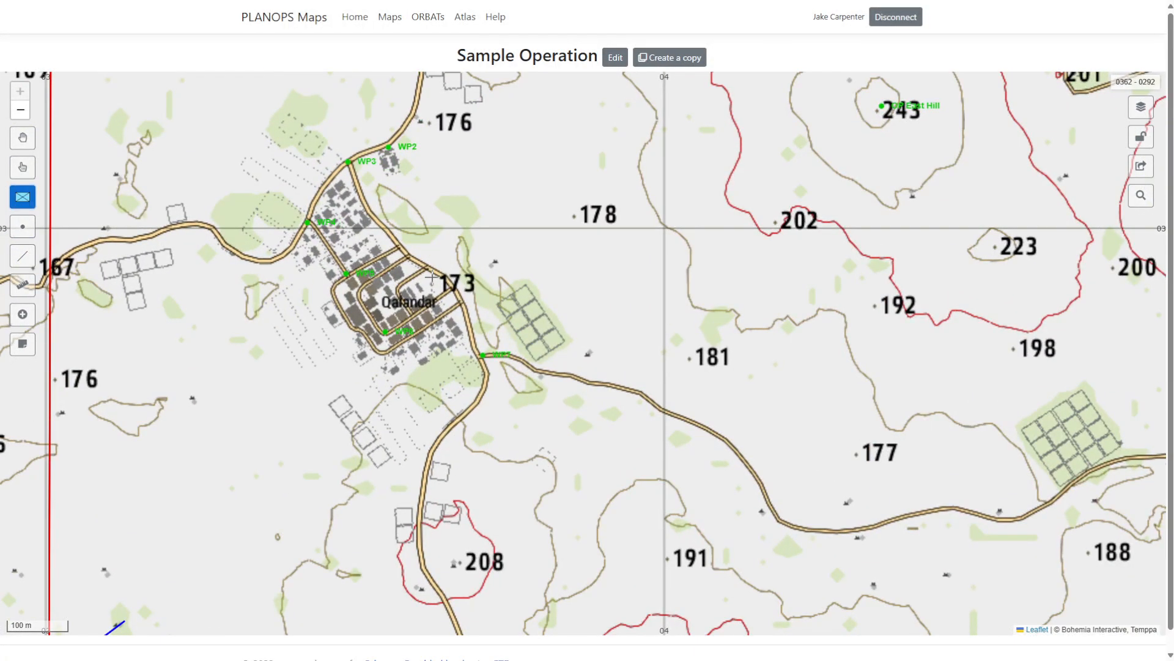
left_click(434, 280)
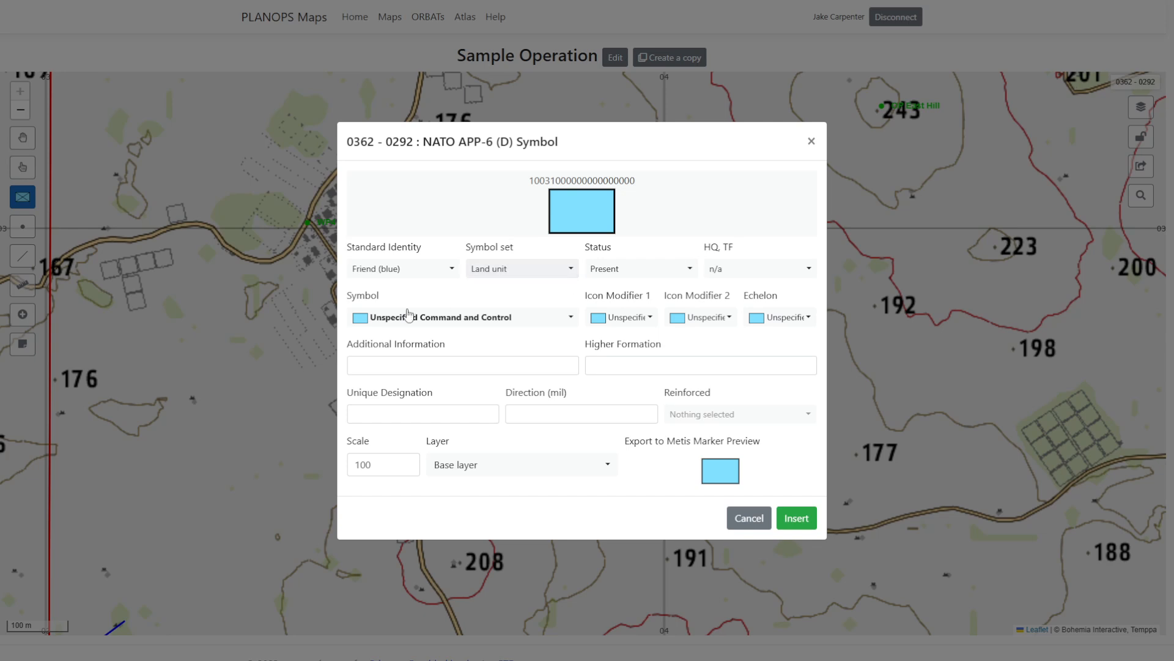
left_click(378, 277)
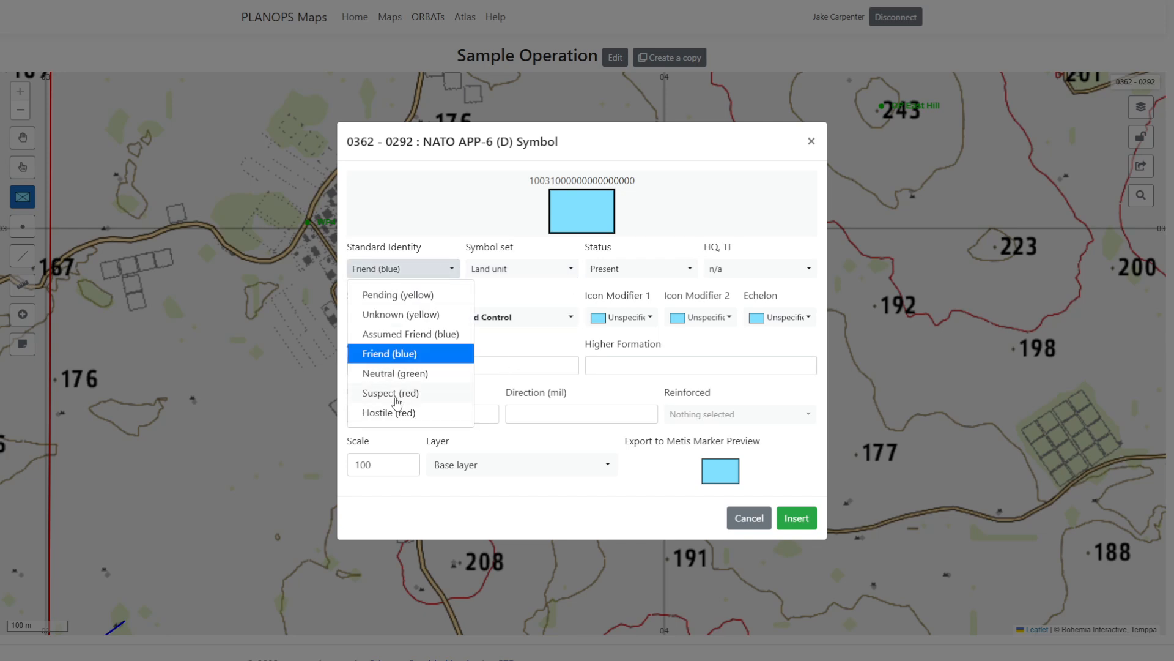
left_click(389, 414)
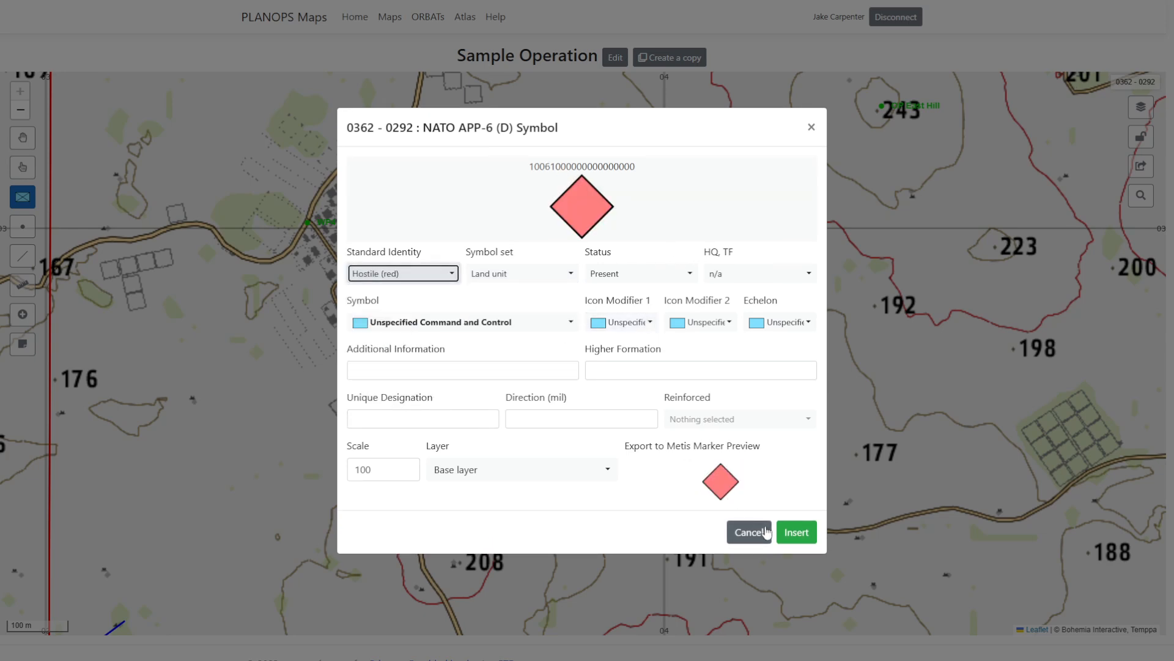
left_click(795, 532)
- Start a NATO symbol on the road below the walled fields southeast of OP East Hill, at 0466 - 0259, with Friend (blue) identity
scroll(449, 298, "down", 2)
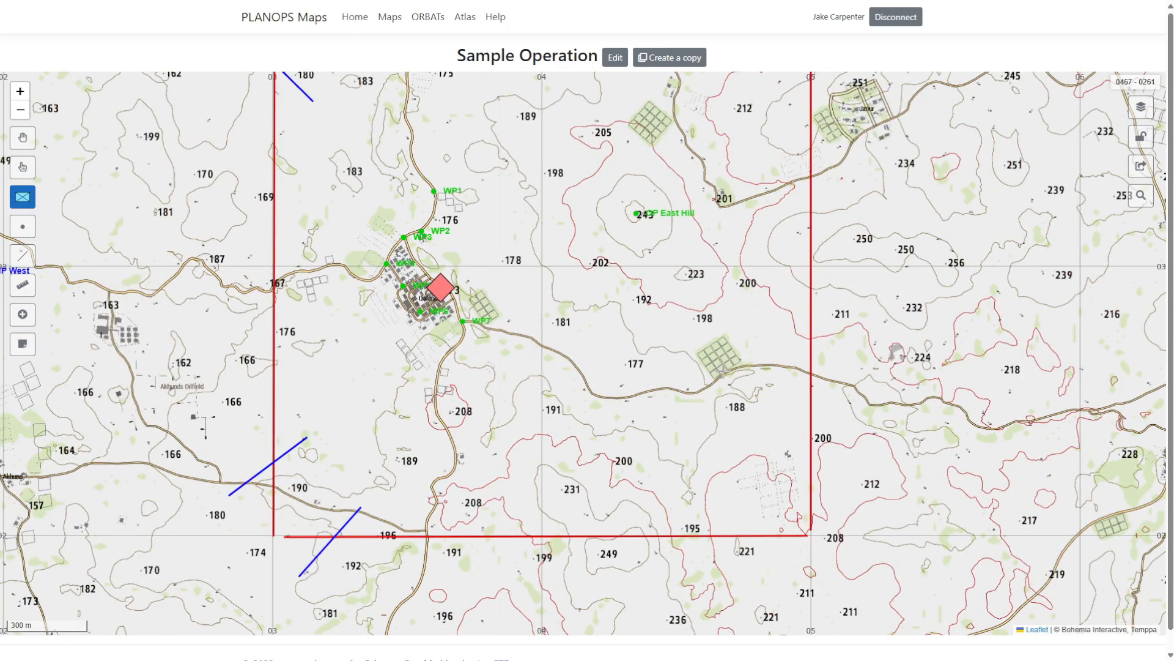
scroll(716, 372, "up", 2)
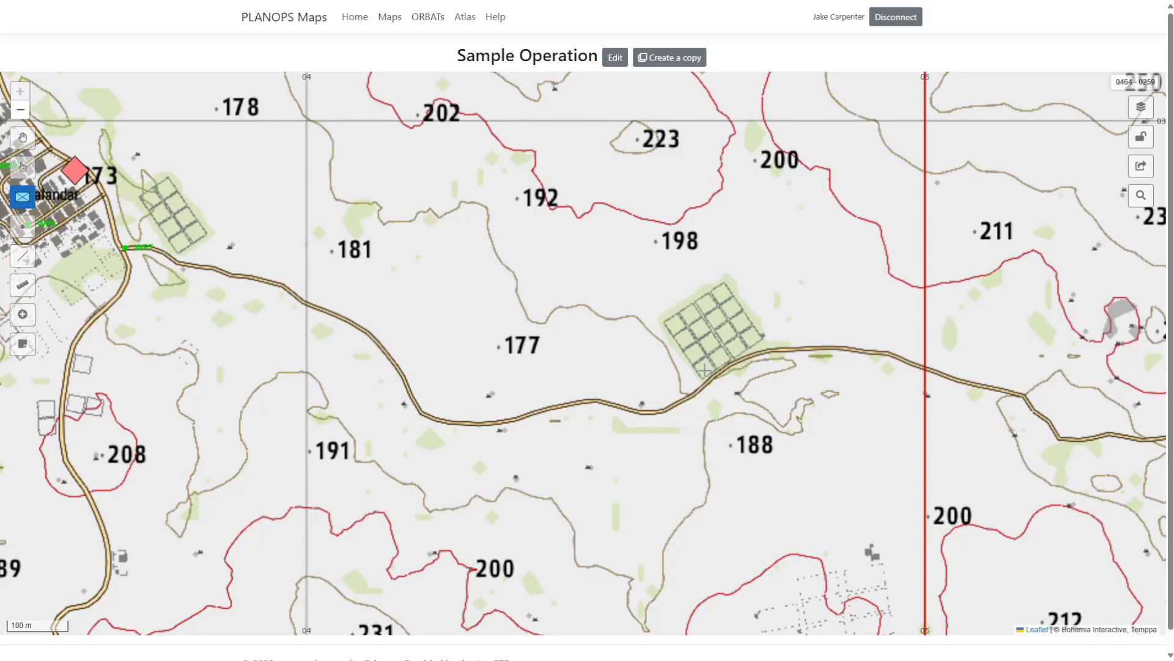
scroll(713, 379, "down", 2)
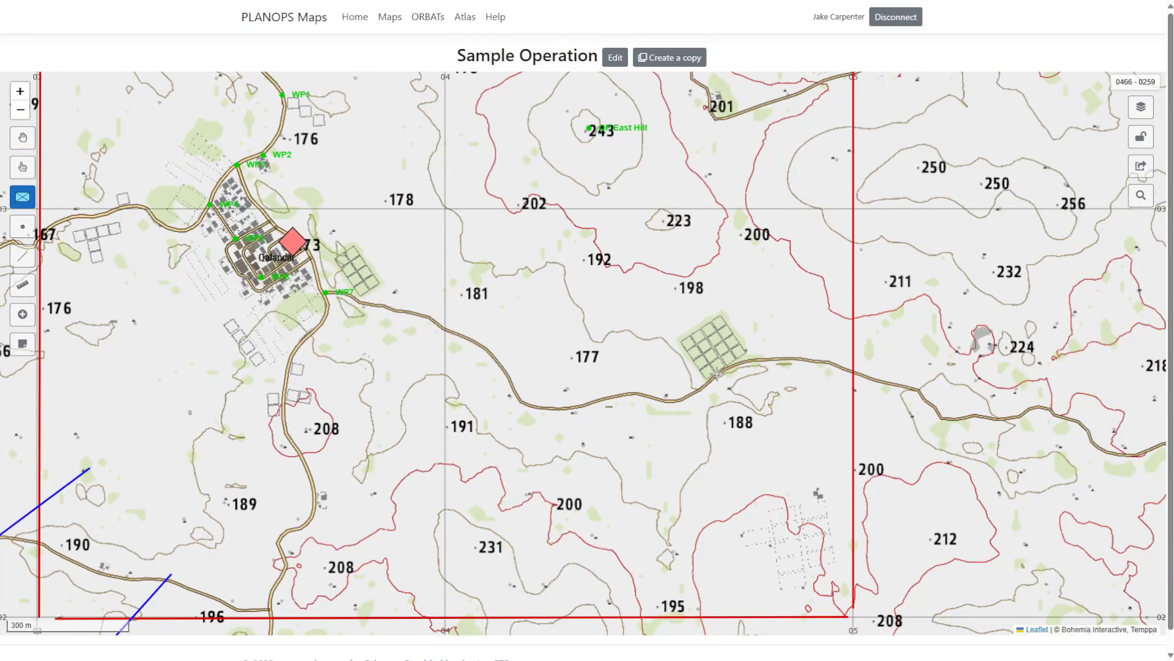
left_click(715, 373)
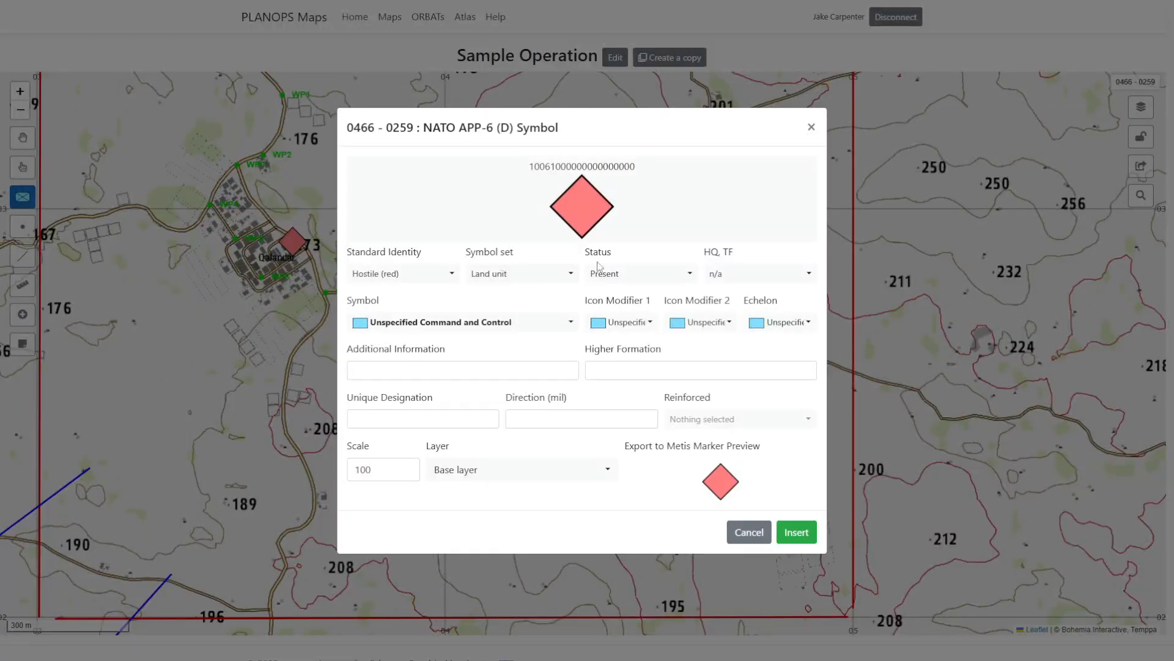
left_click(370, 273)
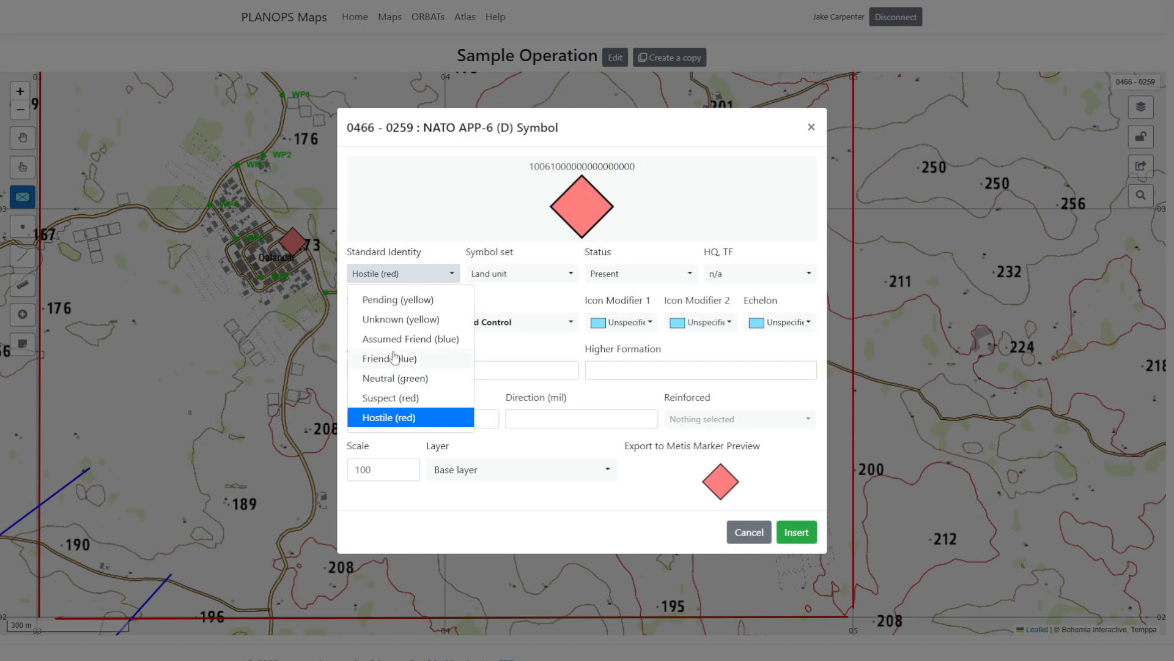
left_click(398, 359)
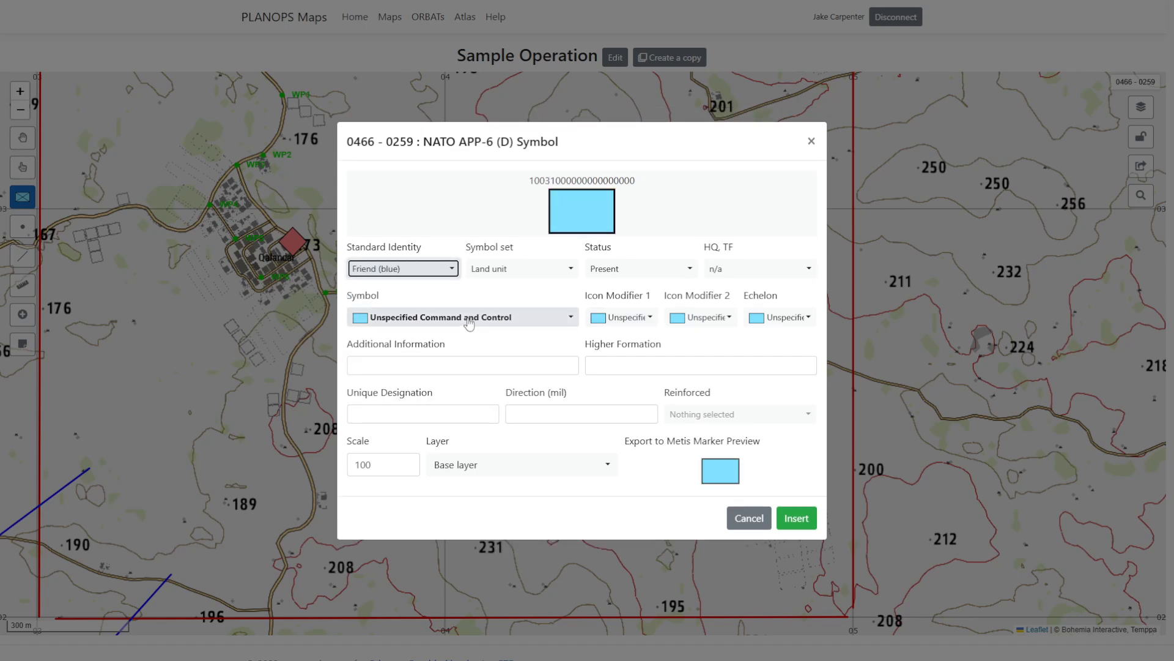
- Set the friendly unit's symbol to Protection - Engineer - Mechanized and insert it on the map
left_click(531, 321)
scroll(434, 107, "down", 8)
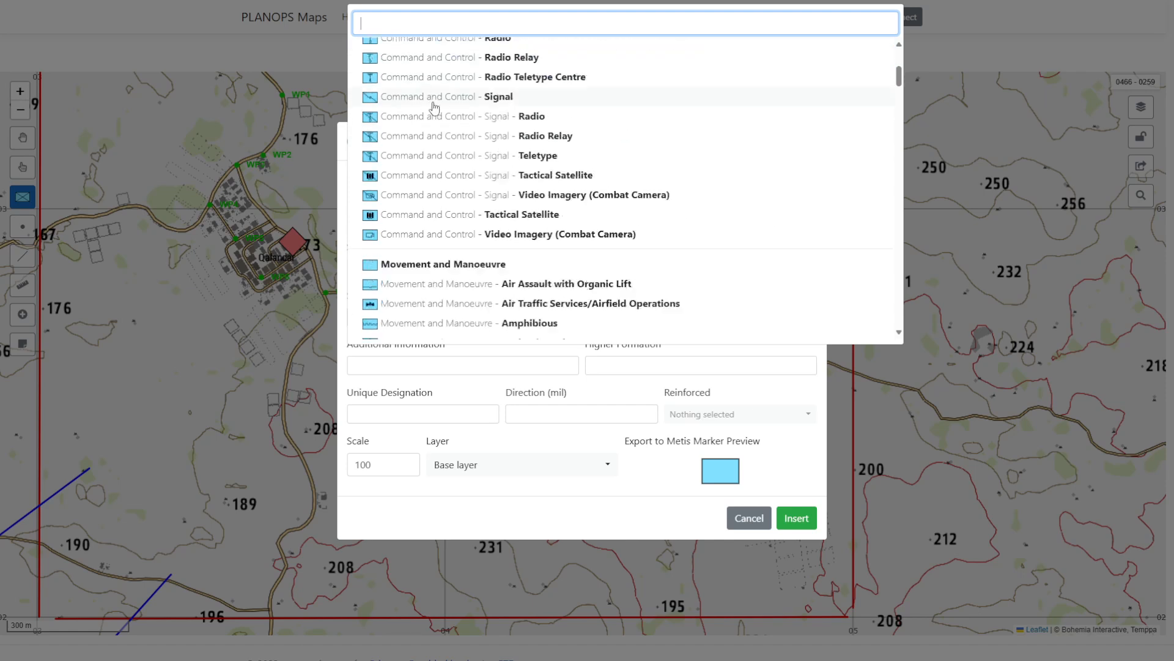
scroll(436, 252, "down", 17)
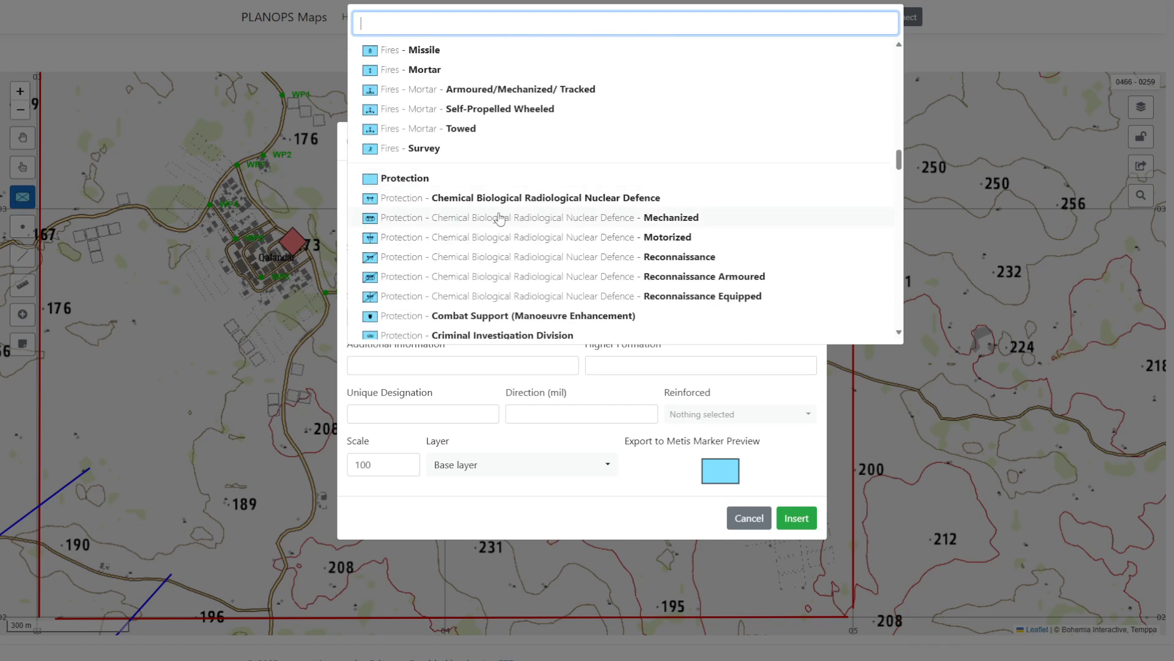
scroll(478, 273, "down", 2)
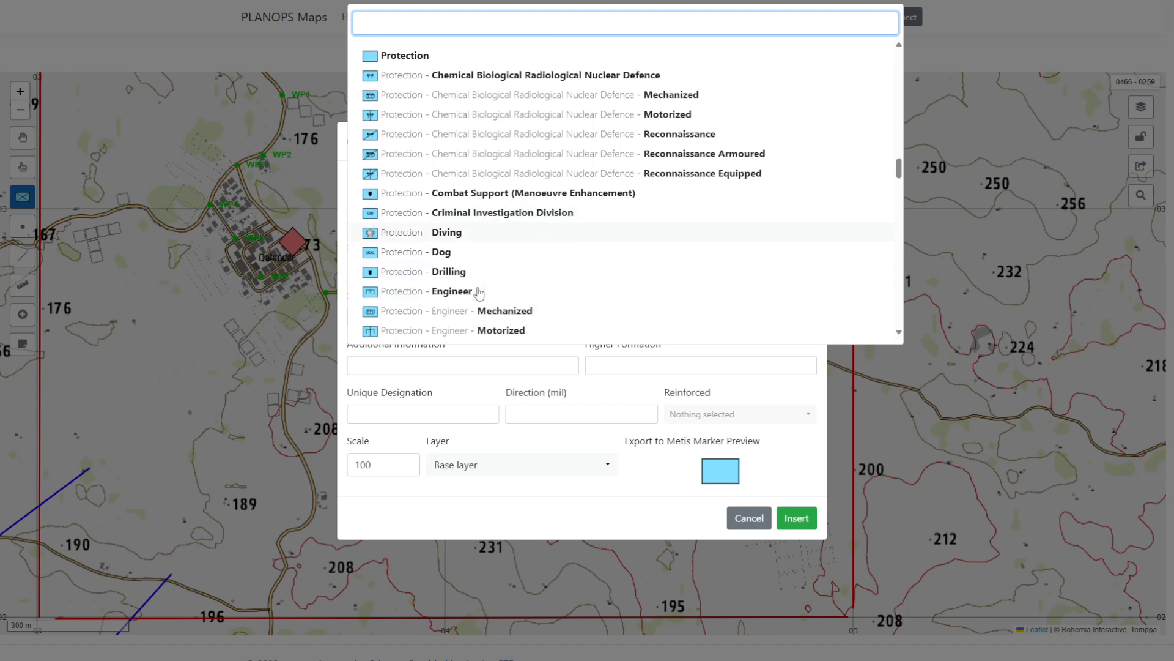
scroll(430, 257, "down", 1)
scroll(431, 257, "down", 1)
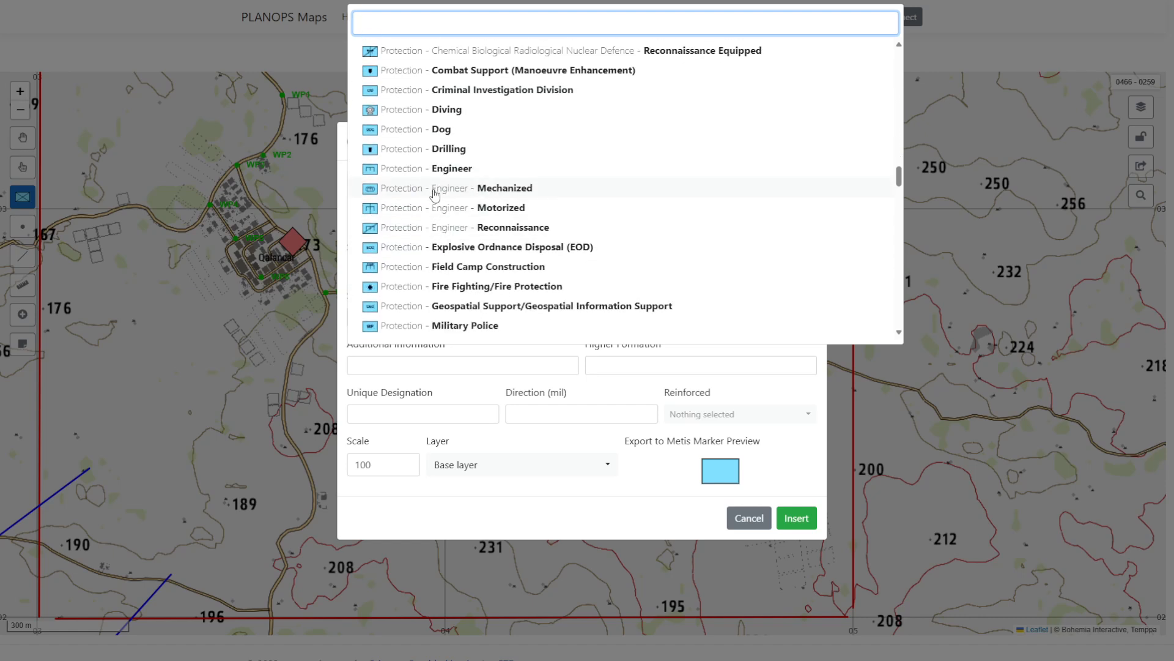
left_click(484, 190)
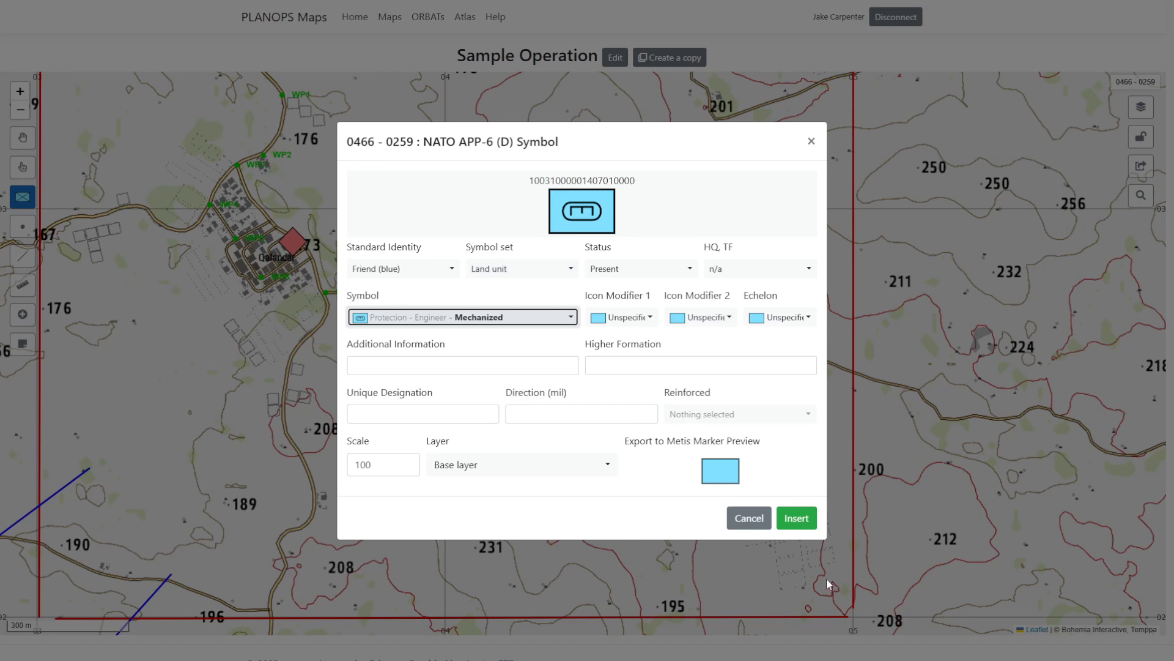
left_click(801, 522)
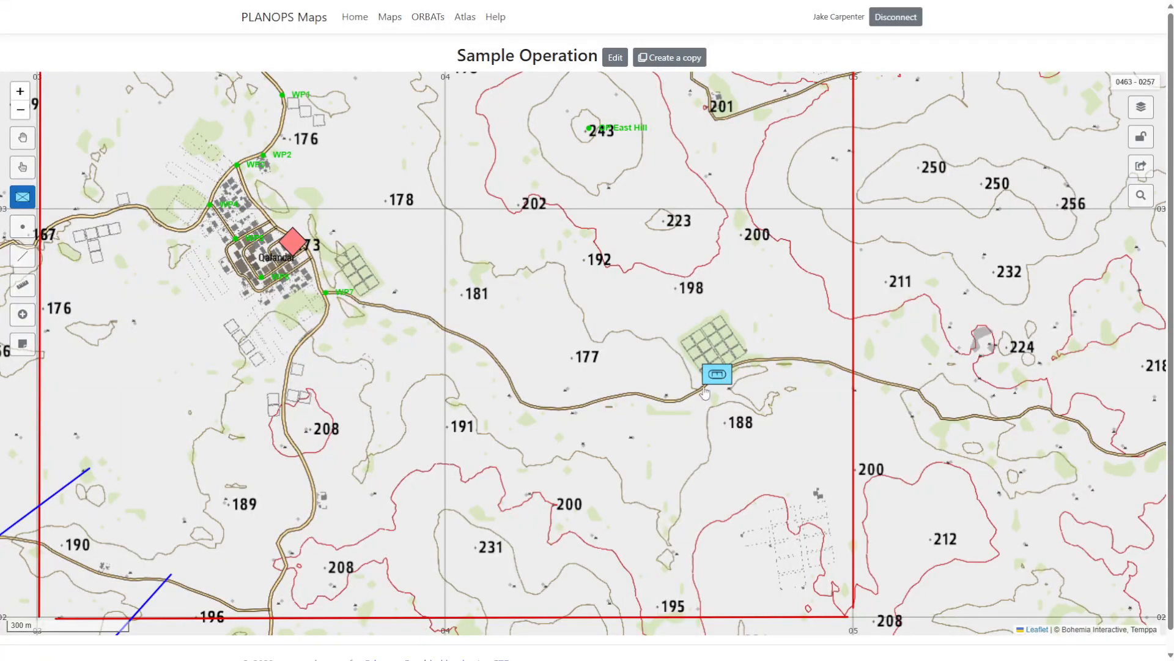
- Insert a sticky note reading "Blufor Blocking Force" just below the friendly unit symbol, at 0466 - 0251, on the base layer
scroll(703, 345, "down", 1)
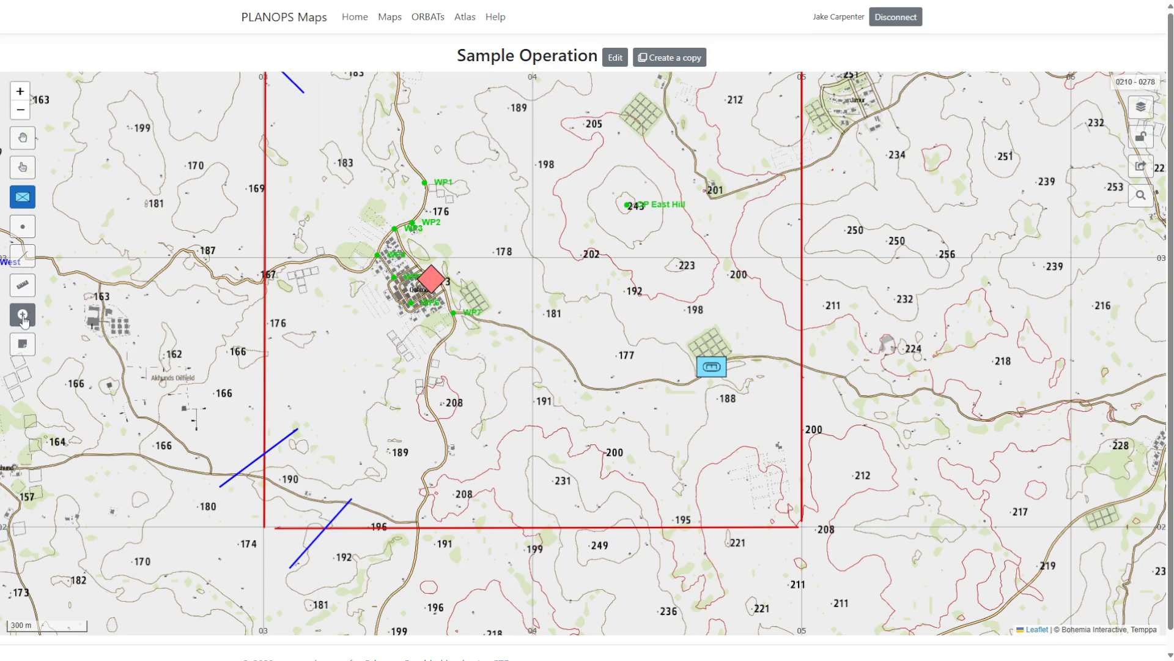
left_click(23, 344)
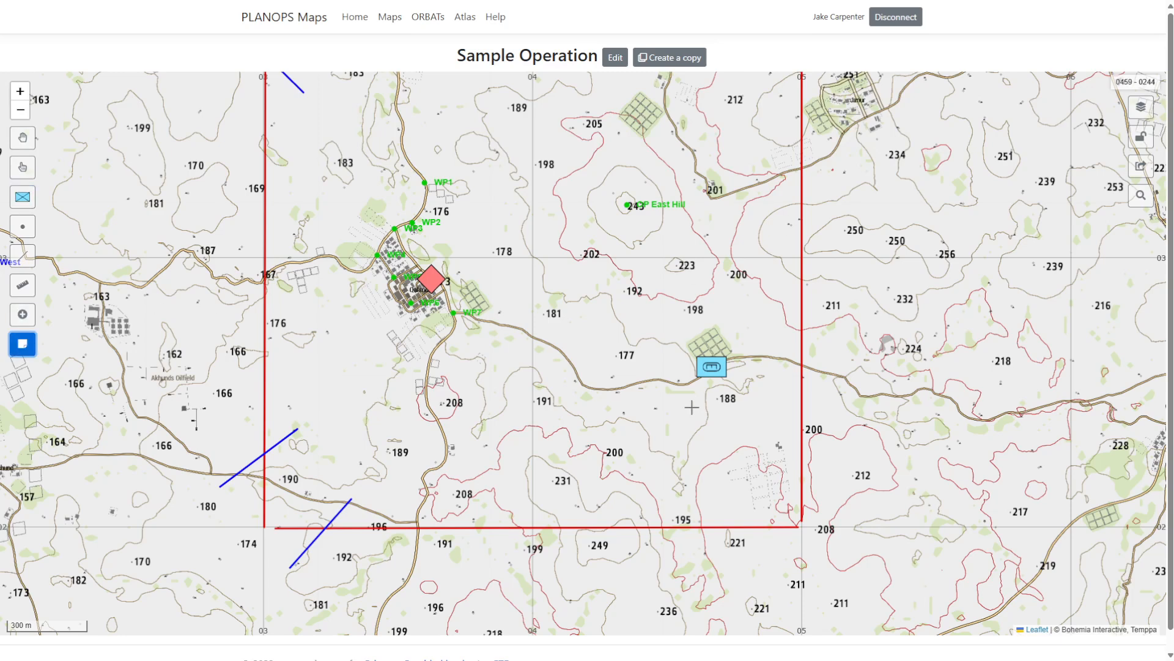
left_click(712, 390)
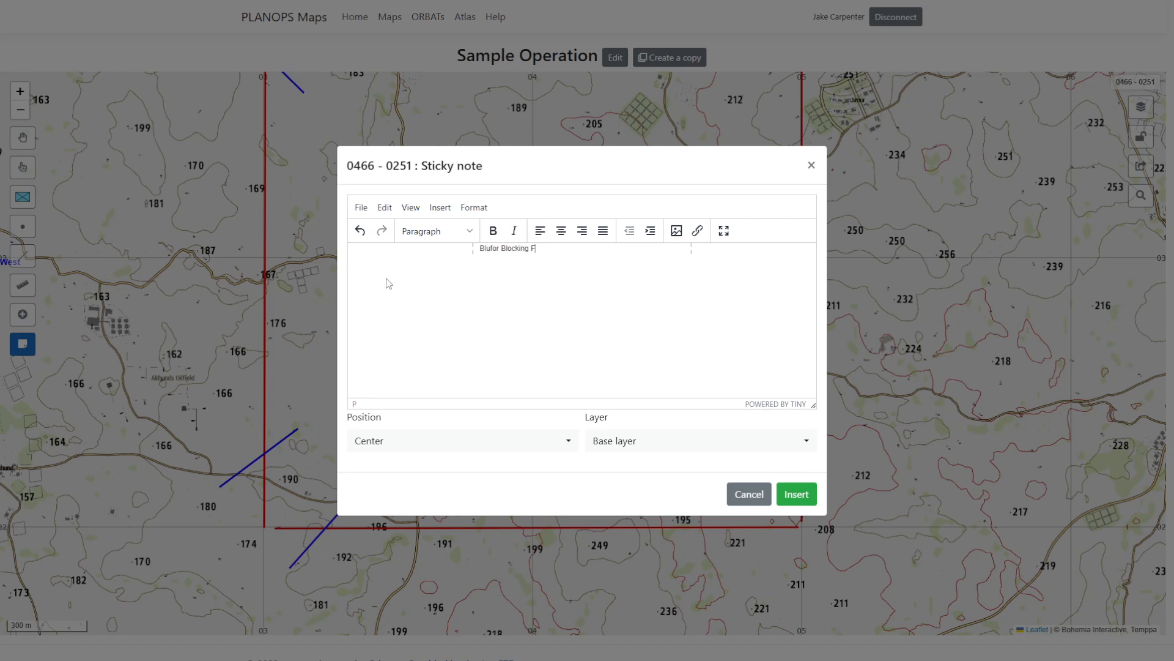
left_click(797, 493)
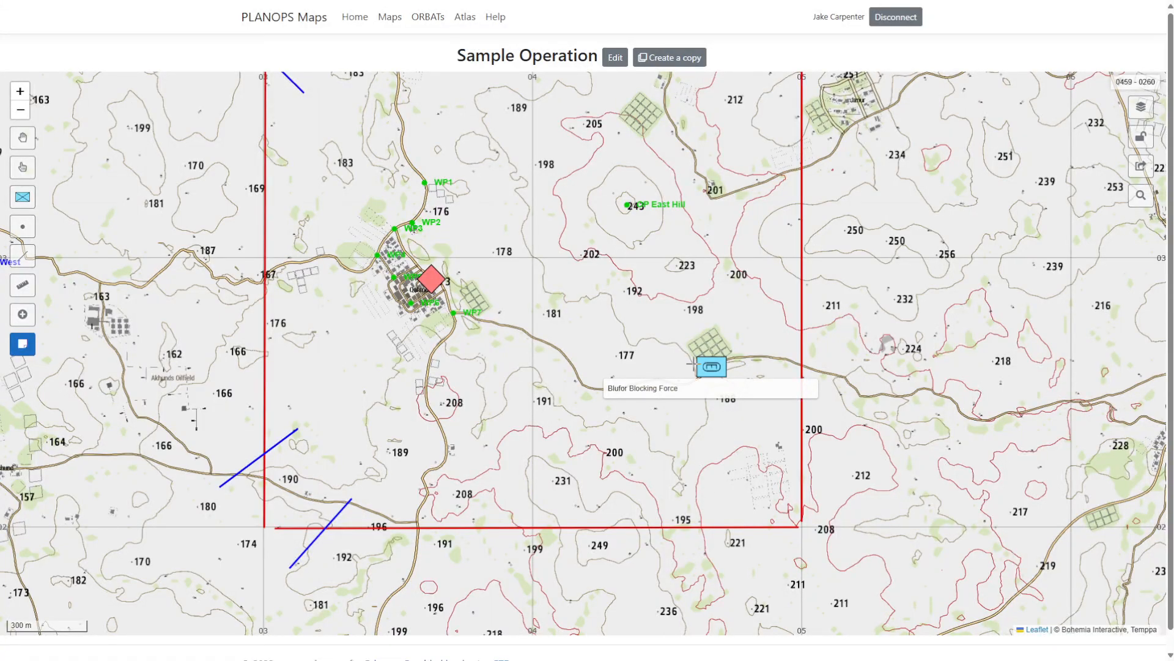
- Delete the "Blufor Blocking Force" sticky note from the map
scroll(691, 364, "up", 2)
scroll(704, 334, "down", 2)
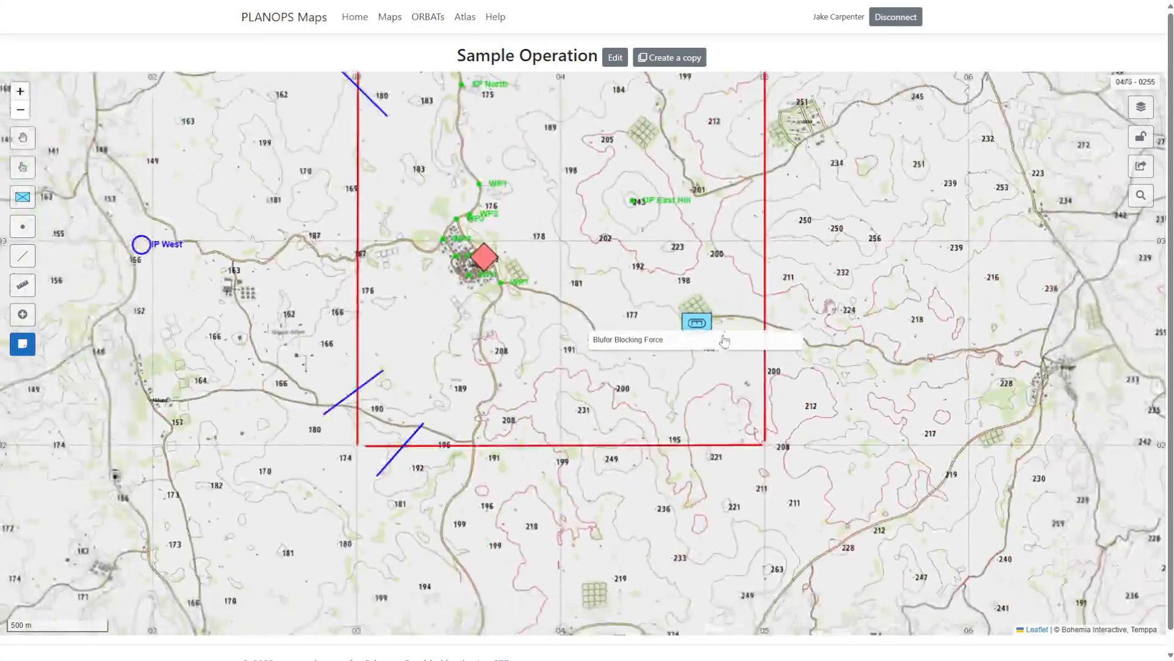
scroll(673, 355, "up", 2)
left_click(639, 370)
left_click(664, 493)
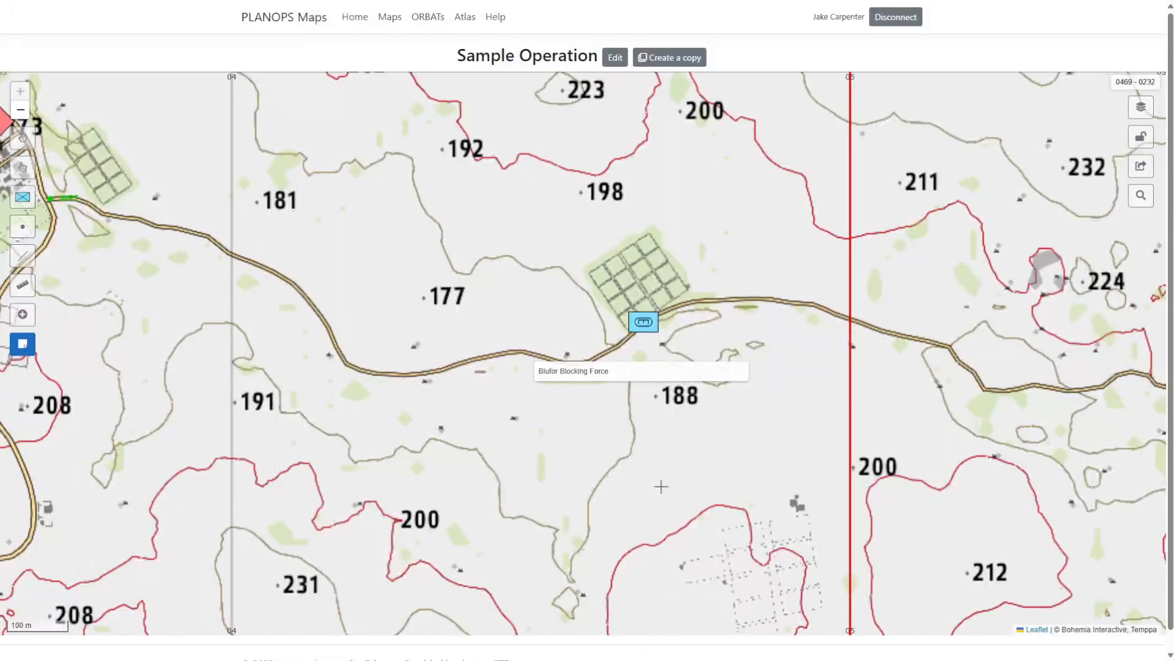
- Shorten the red northern boundary line by moving its eastern end point west to the 04 grid line
scroll(649, 356, "down", 2)
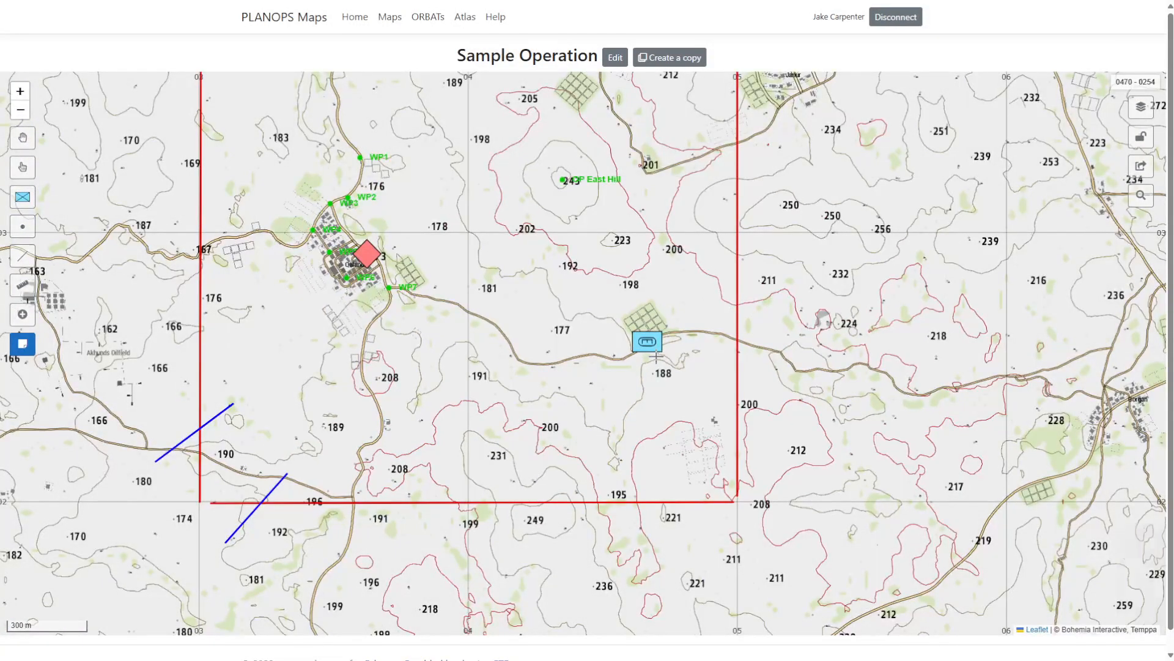
left_click(25, 316)
left_click(24, 285)
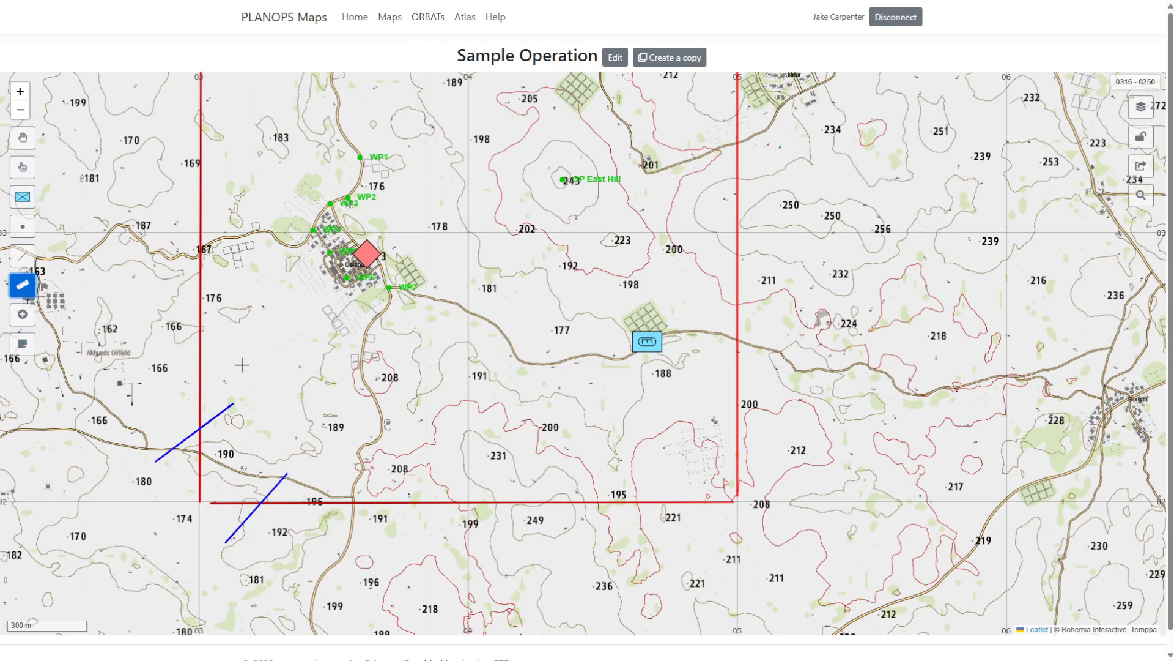
scroll(242, 370, "down", 3)
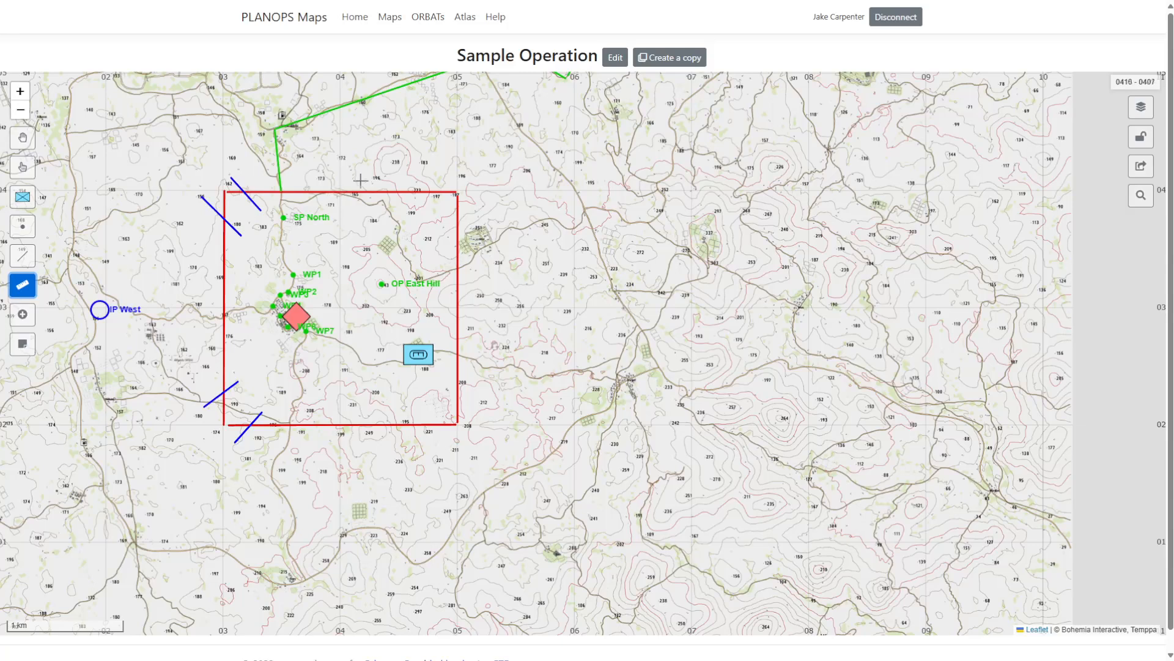
left_click(338, 193)
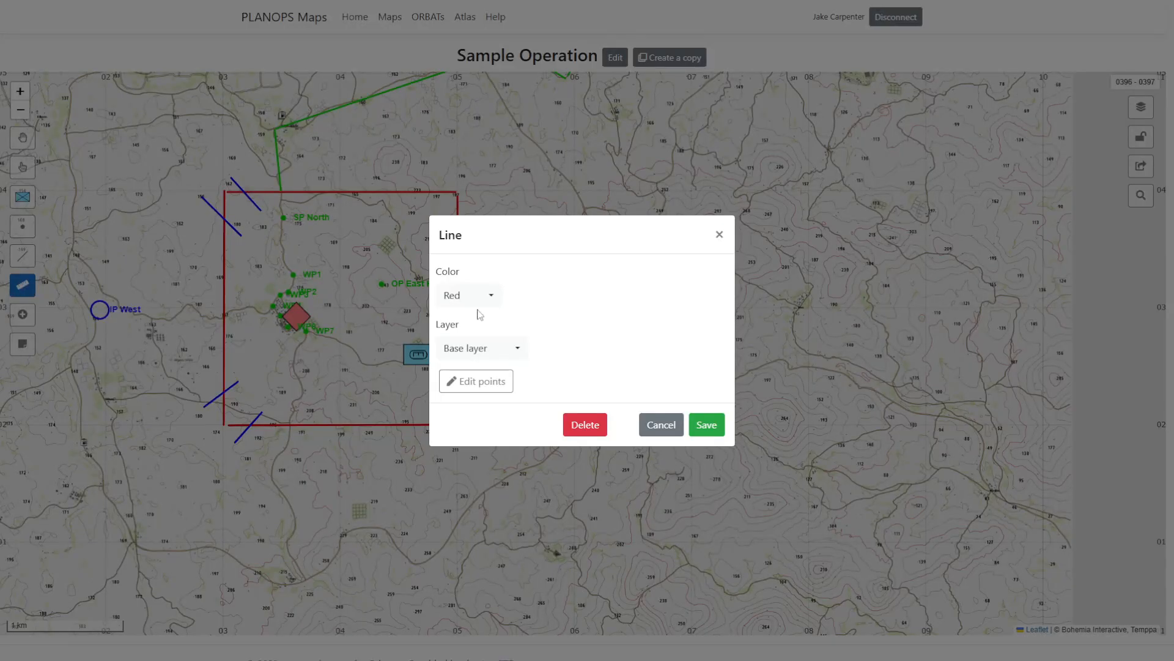
left_click(480, 381)
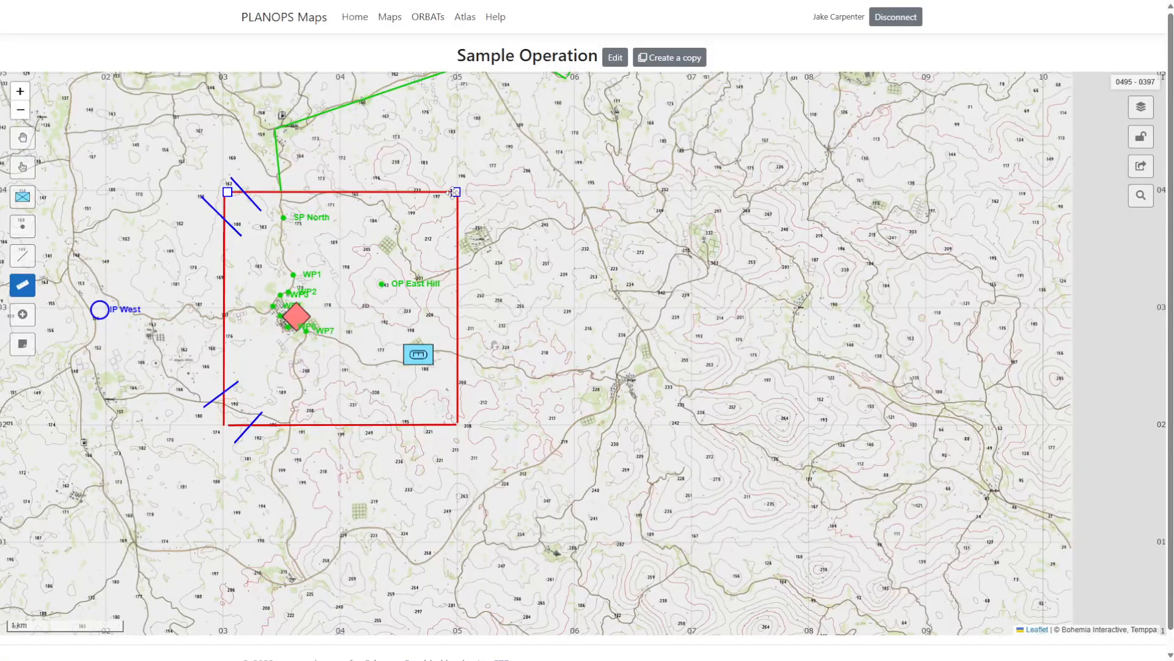
left_click_drag(455, 192, 338, 191)
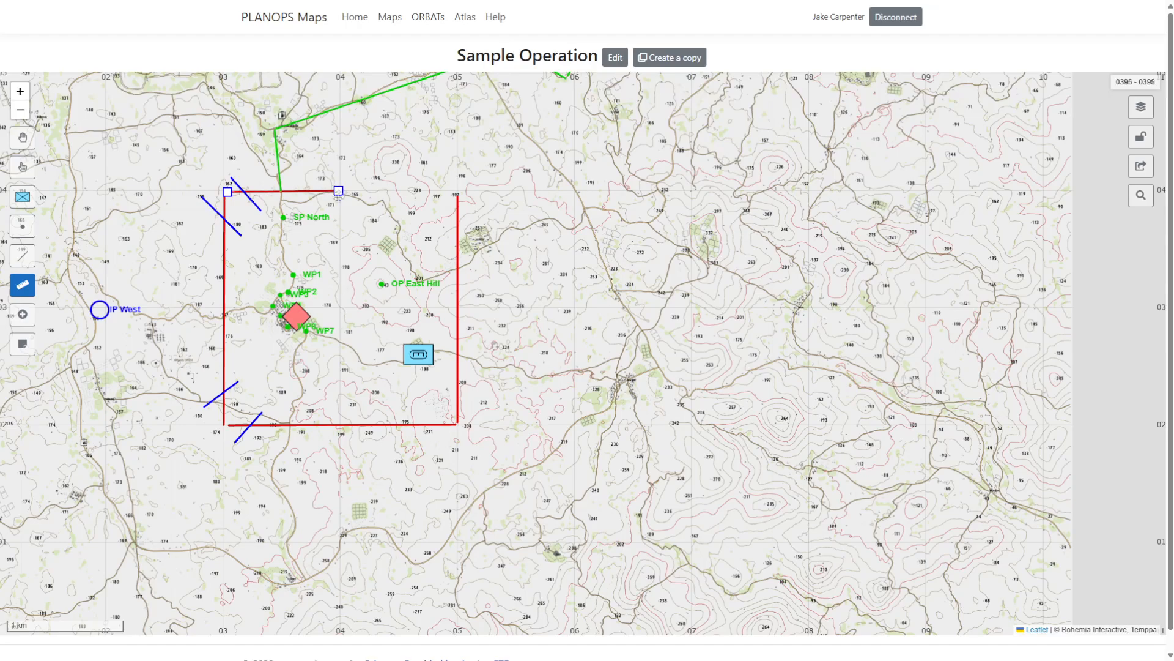
- Shorten the red eastern boundary line by moving its northern end point south to the 03 grid line
left_click(457, 221)
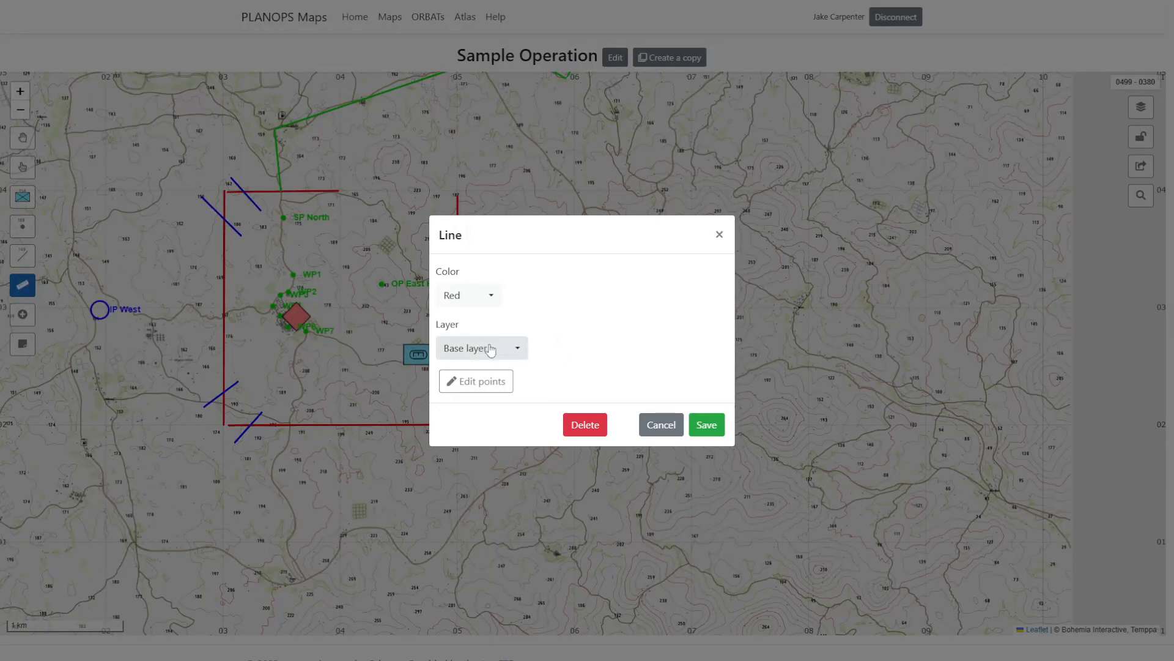
left_click(477, 380)
left_click_drag(457, 193, 457, 310)
- Draw a red diagonal line joining the northern boundary's eastern end to the eastern boundary's northern end
left_click(23, 256)
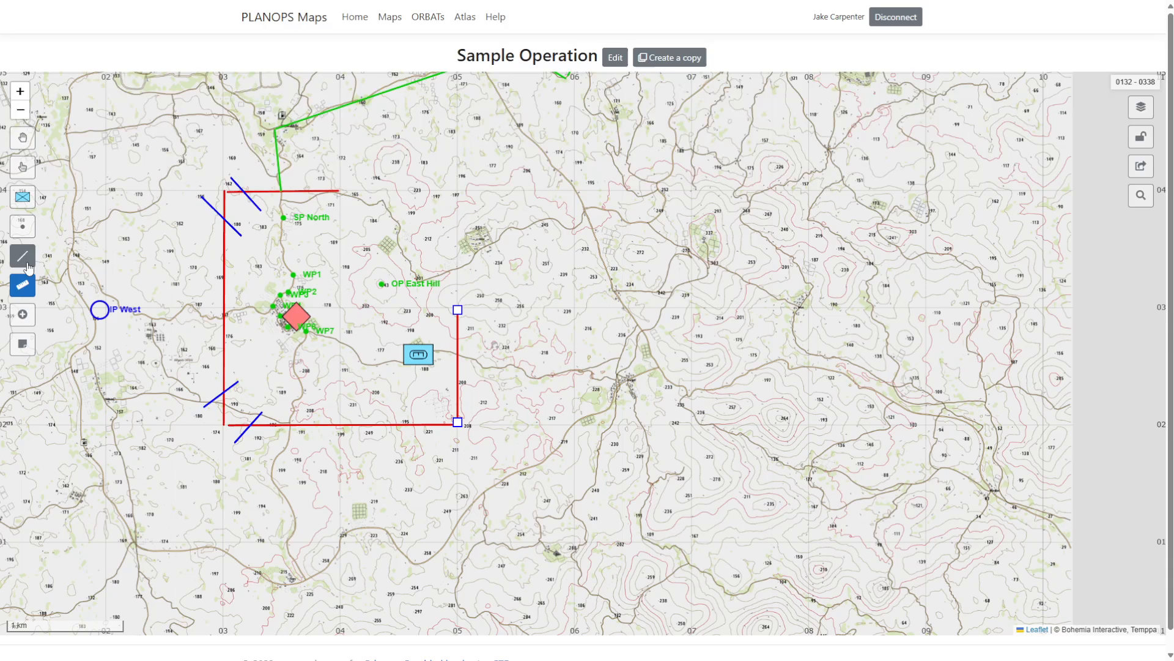
left_click(340, 192)
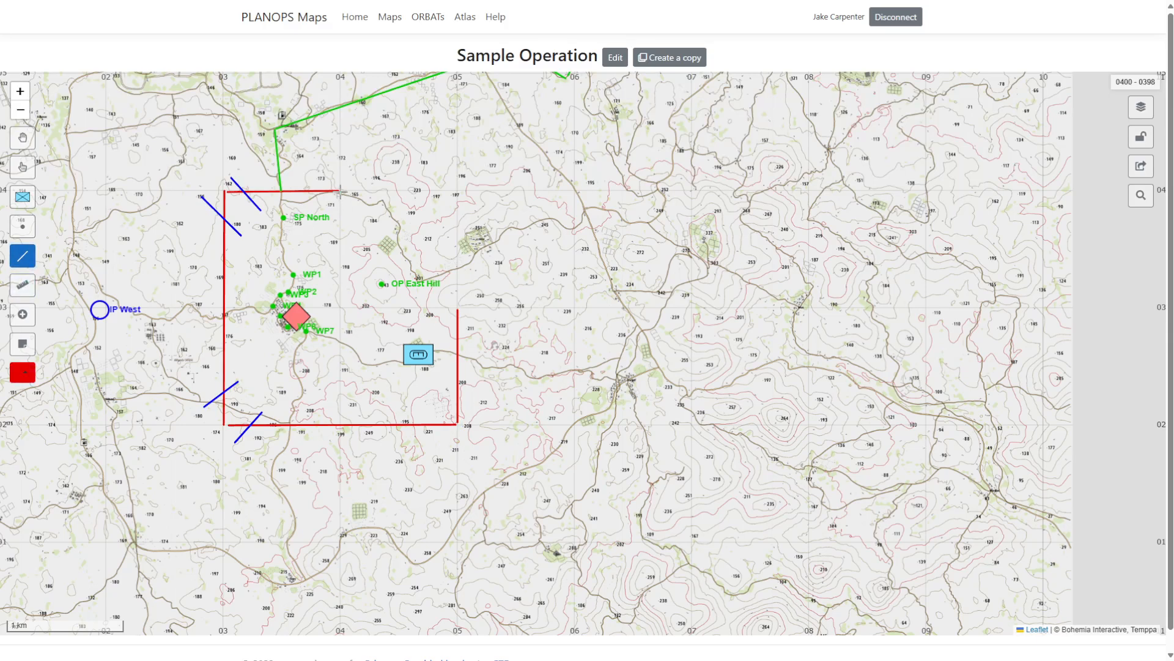
left_click(457, 306)
- Examine the reshaped area of operations and its surroundings at several scales
scroll(389, 239, "up", 2)
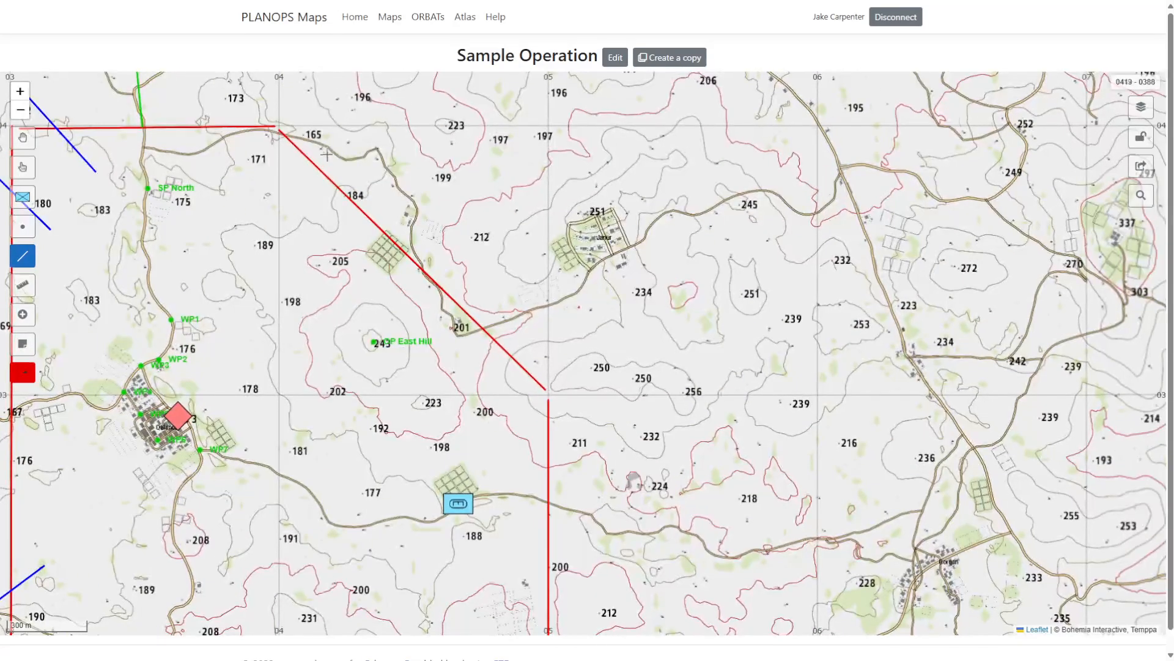
scroll(338, 244, "down", 3)
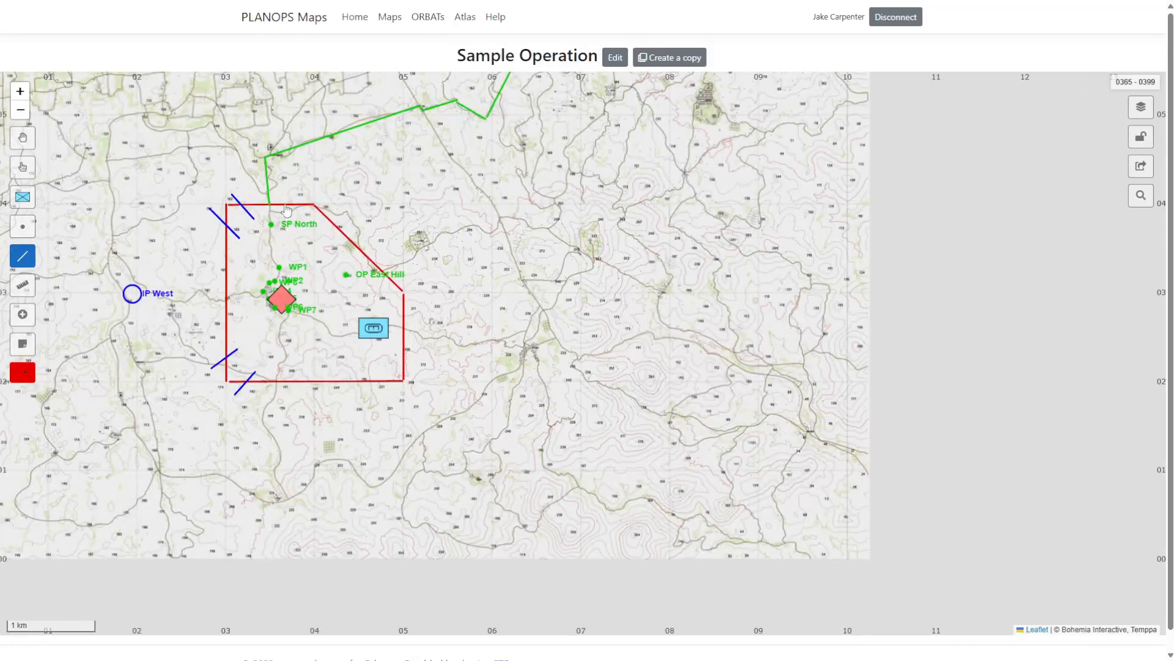
left_click_drag(362, 197, 450, 261)
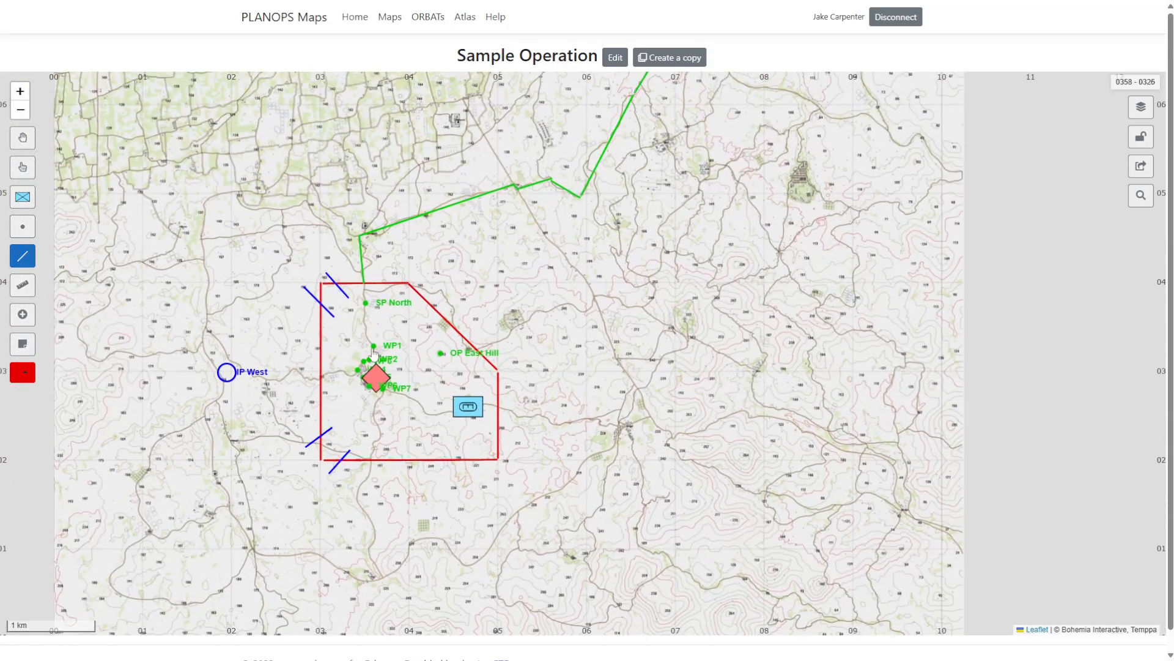
scroll(375, 358, "up", 2)
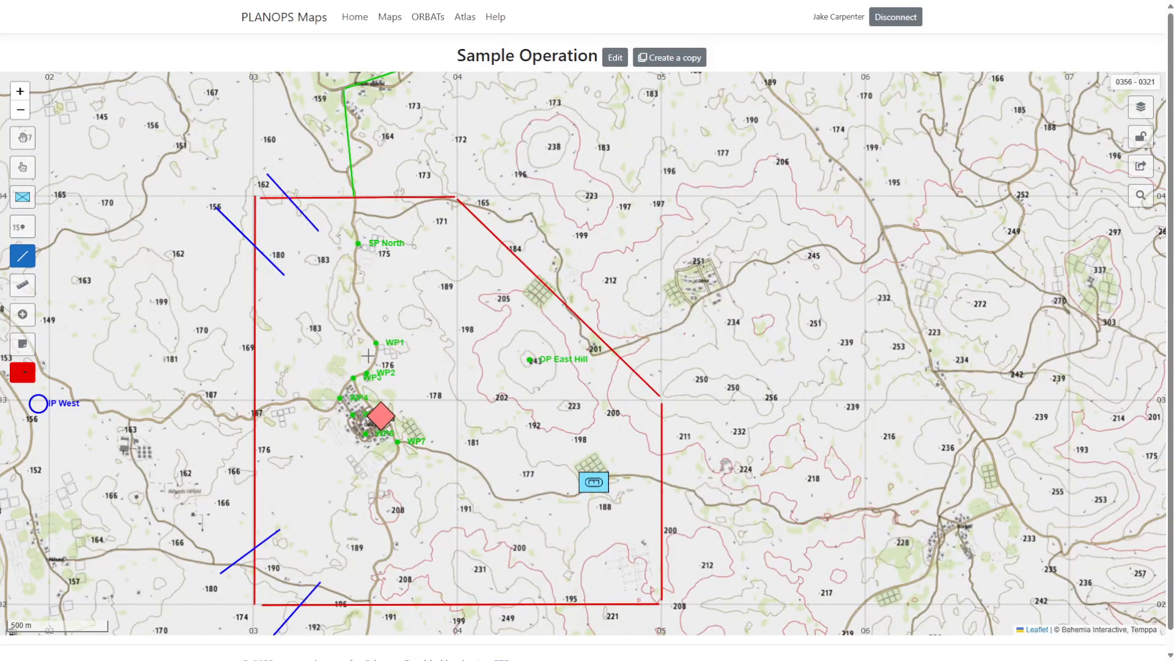
scroll(403, 367, "up", 1)
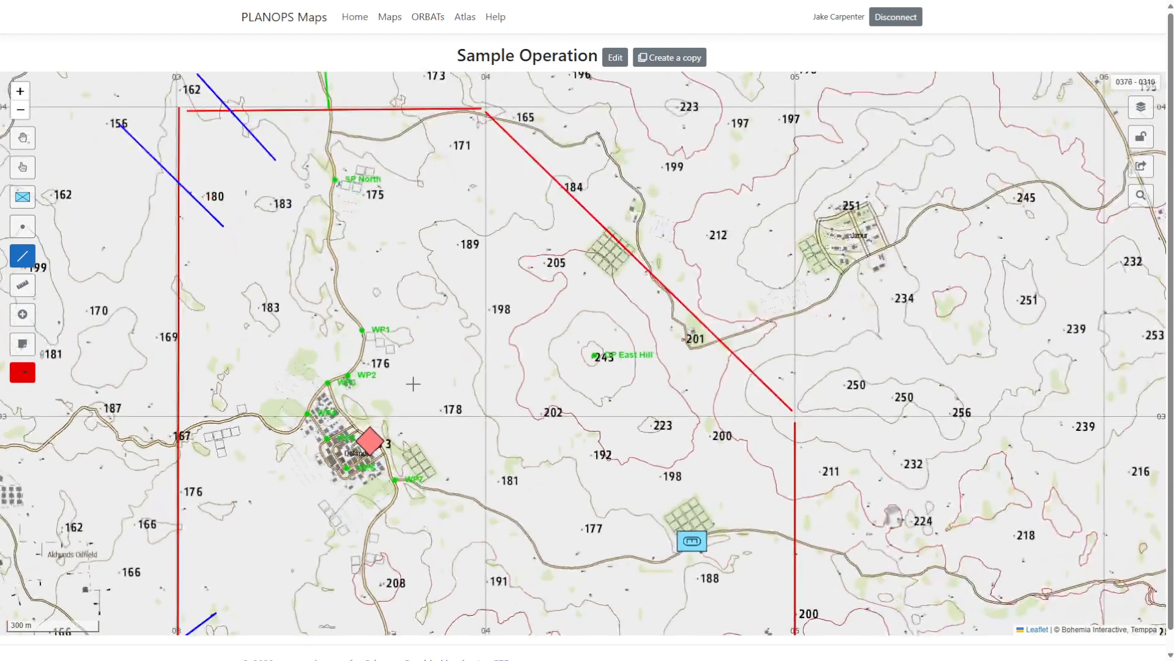
scroll(409, 379, "down", 2)
scroll(393, 371, "up", 2)
scroll(394, 371, "up", 1)
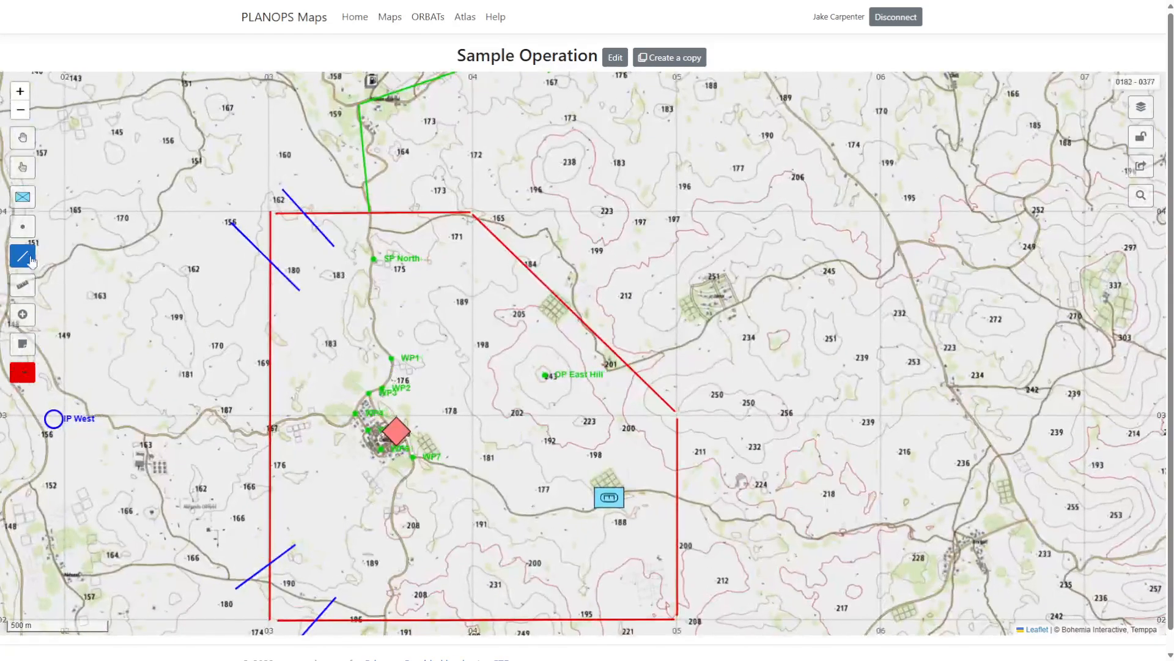
- Insert a yellow mil_dot symbol labelled "RP North East" on the walled fields north of OP East Hill, at 0439 - 0353
left_click(22, 226)
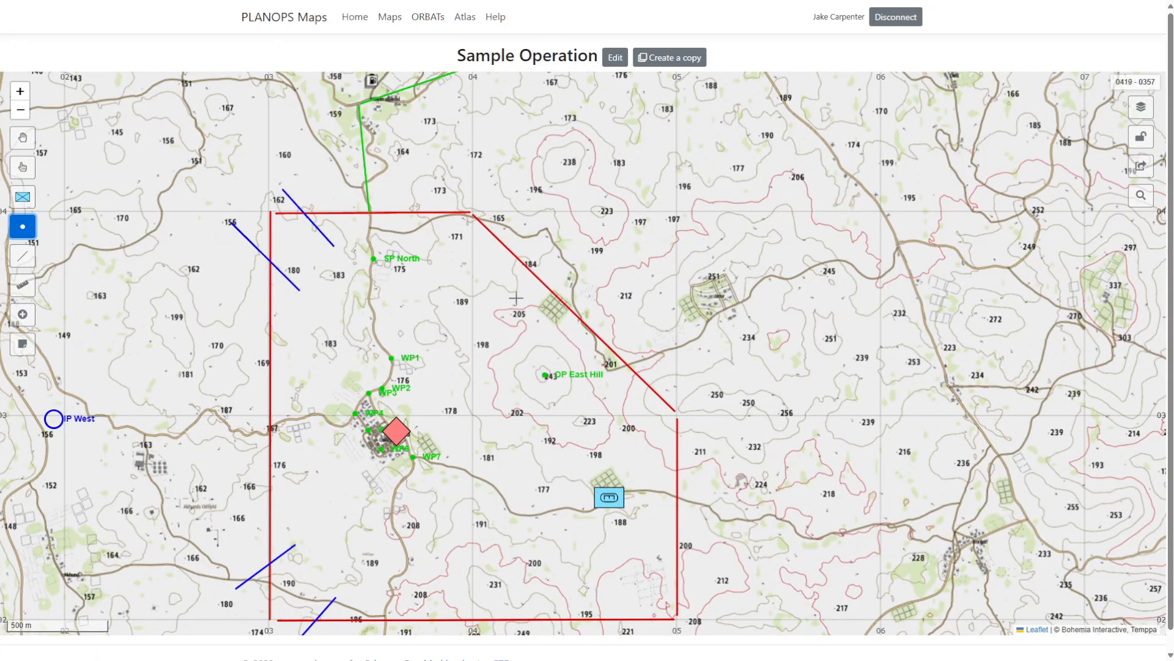
left_click(553, 306)
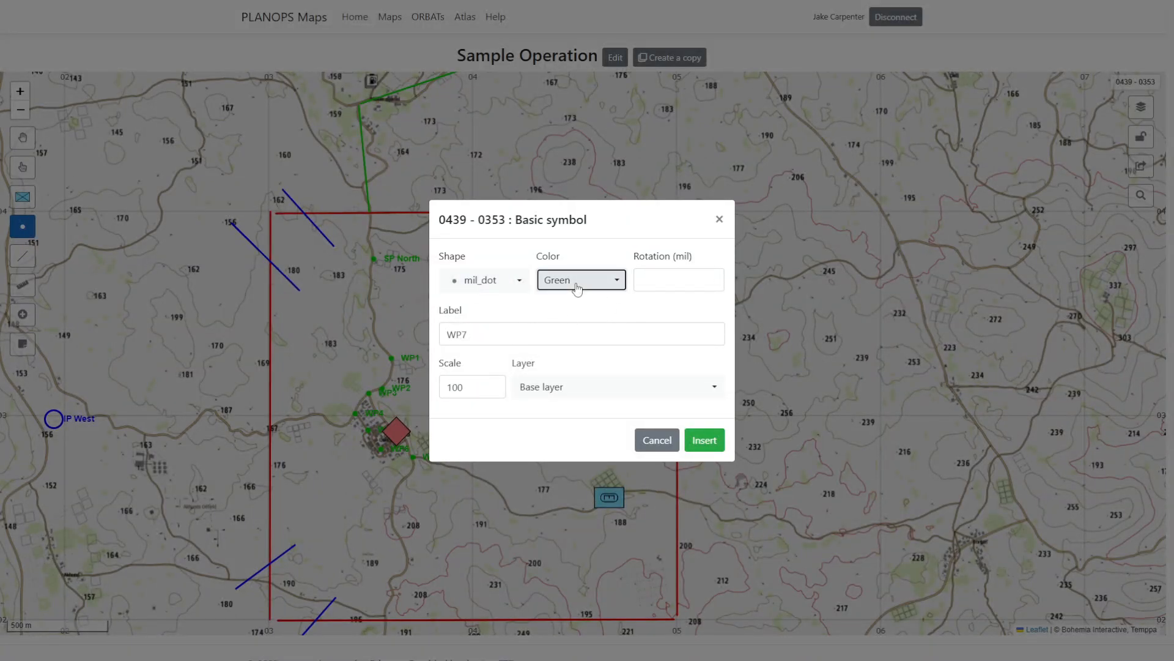
left_click(577, 284)
left_click(578, 407)
left_click(438, 334)
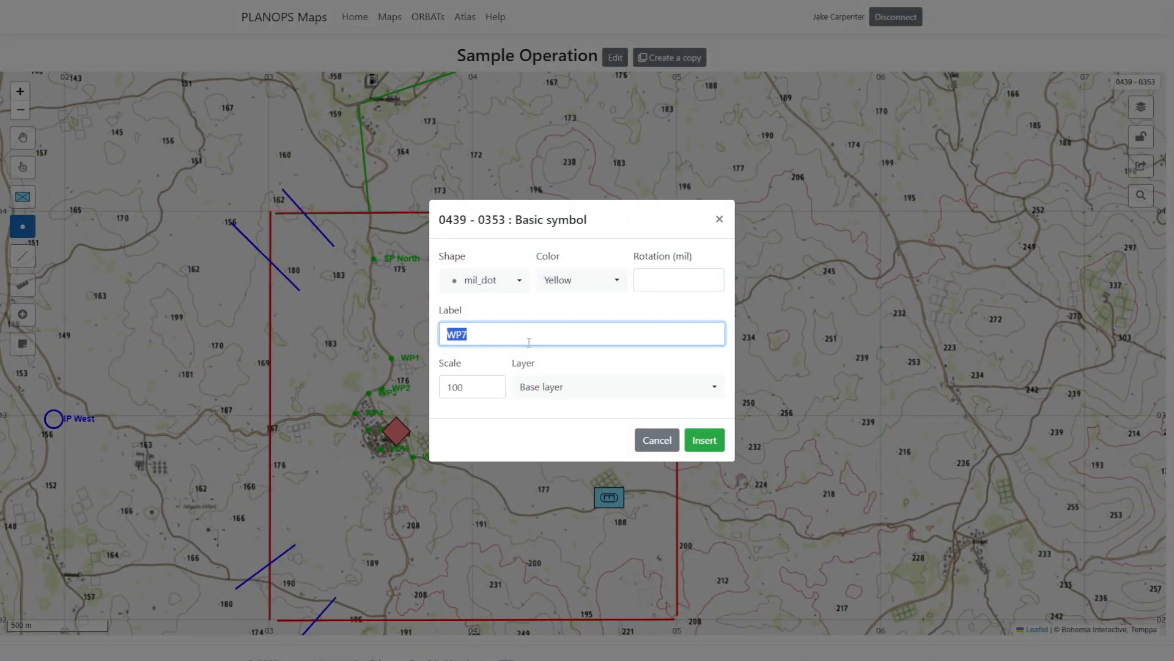
type("RP North East")
left_click(704, 440)
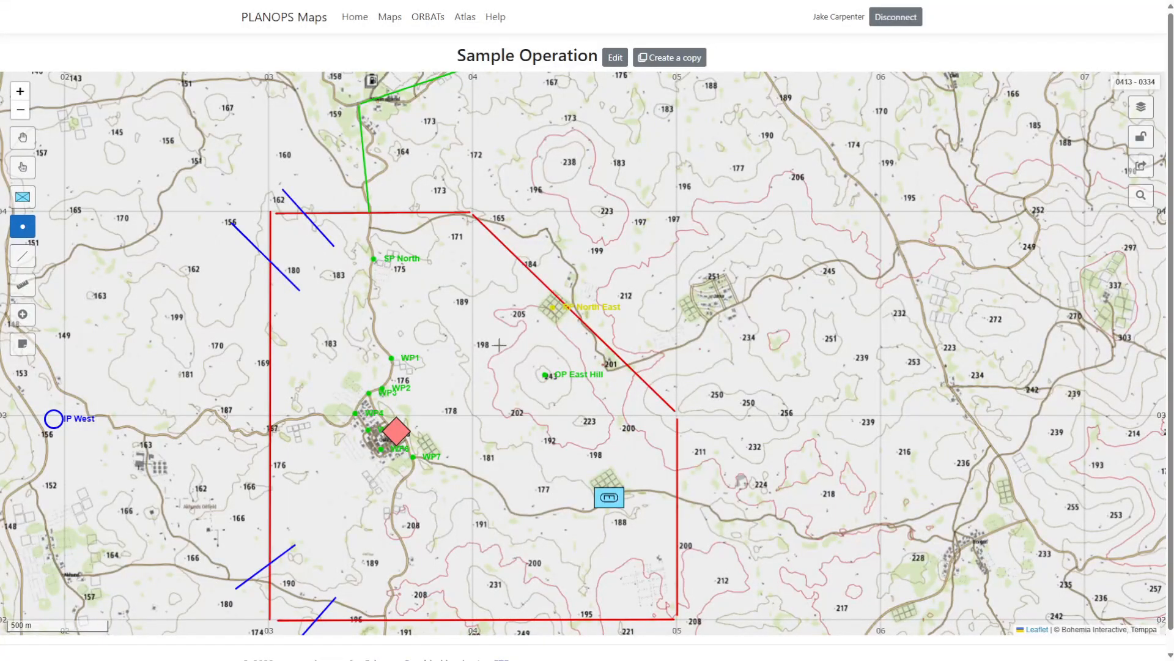
- Examine the terrain around RP North East, Qalandar and the western side of the area of operations
scroll(420, 366, "up", 1)
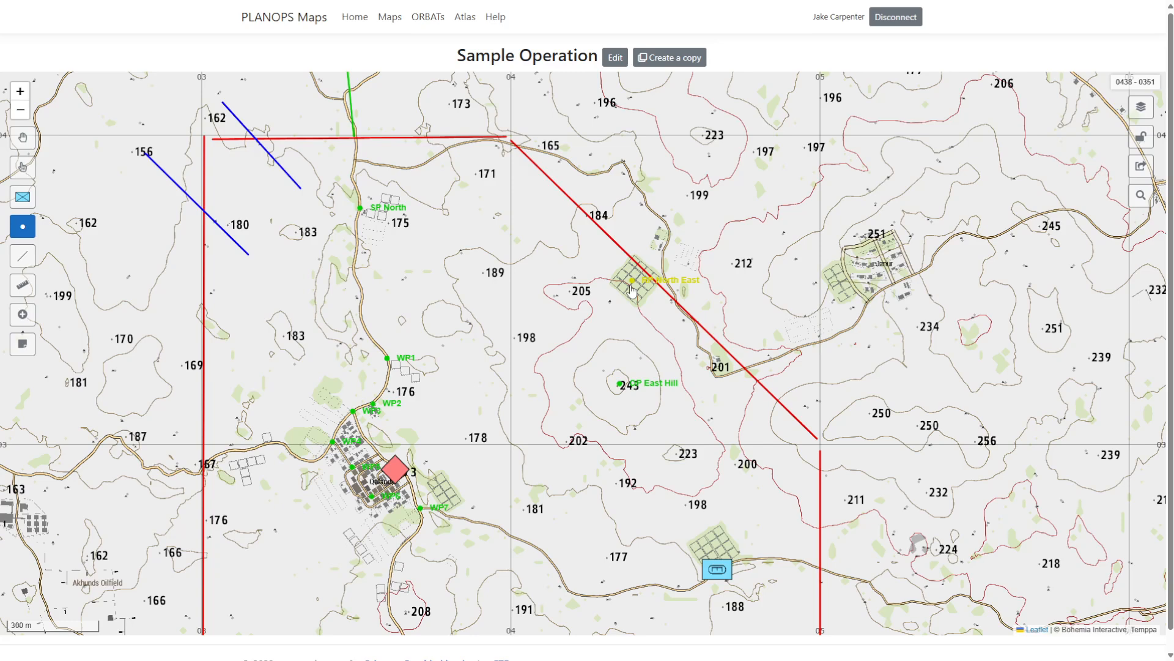
left_click_drag(632, 290, 654, 260)
scroll(378, 253, "down", 1)
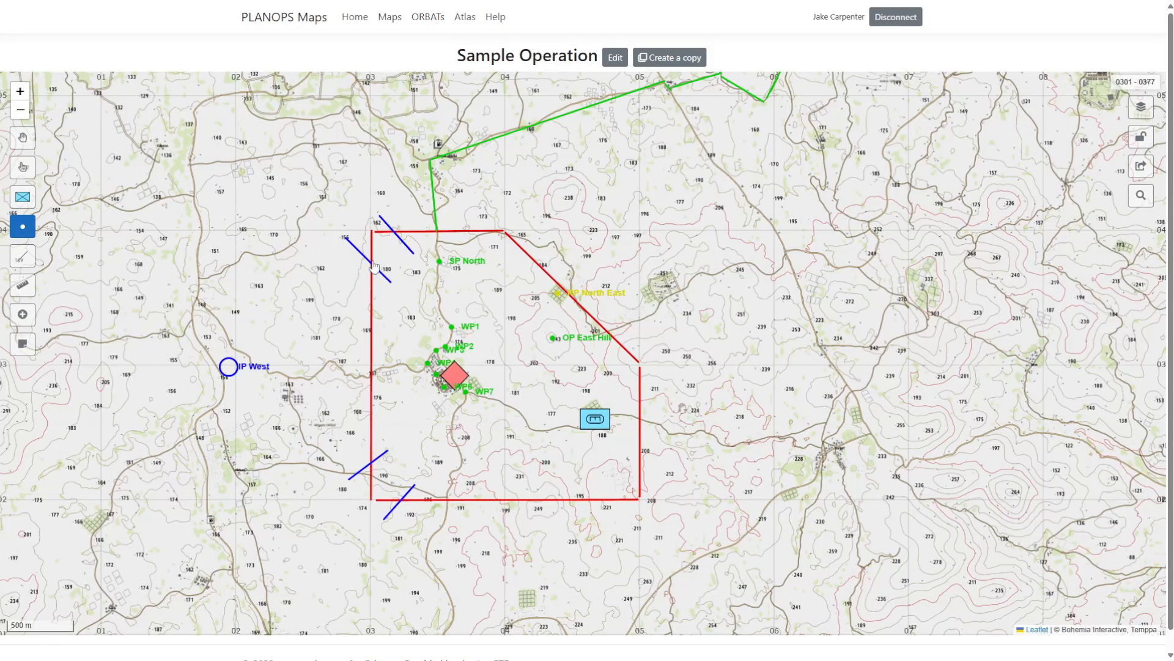
scroll(438, 345, "up", 3)
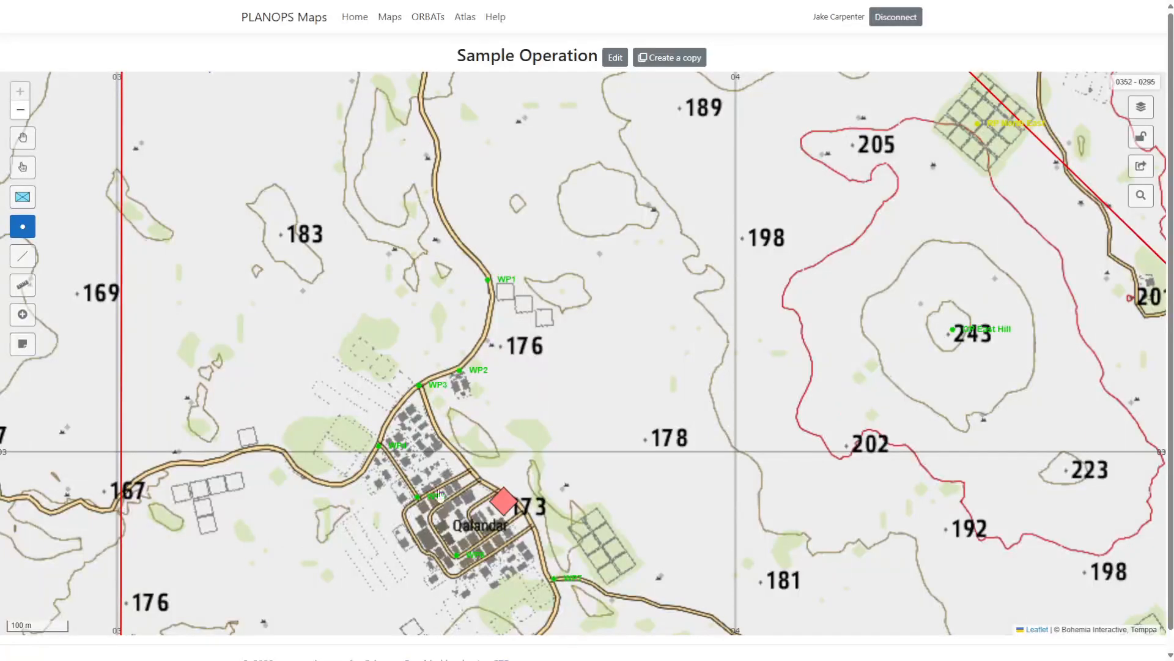
scroll(436, 525, "down", 2)
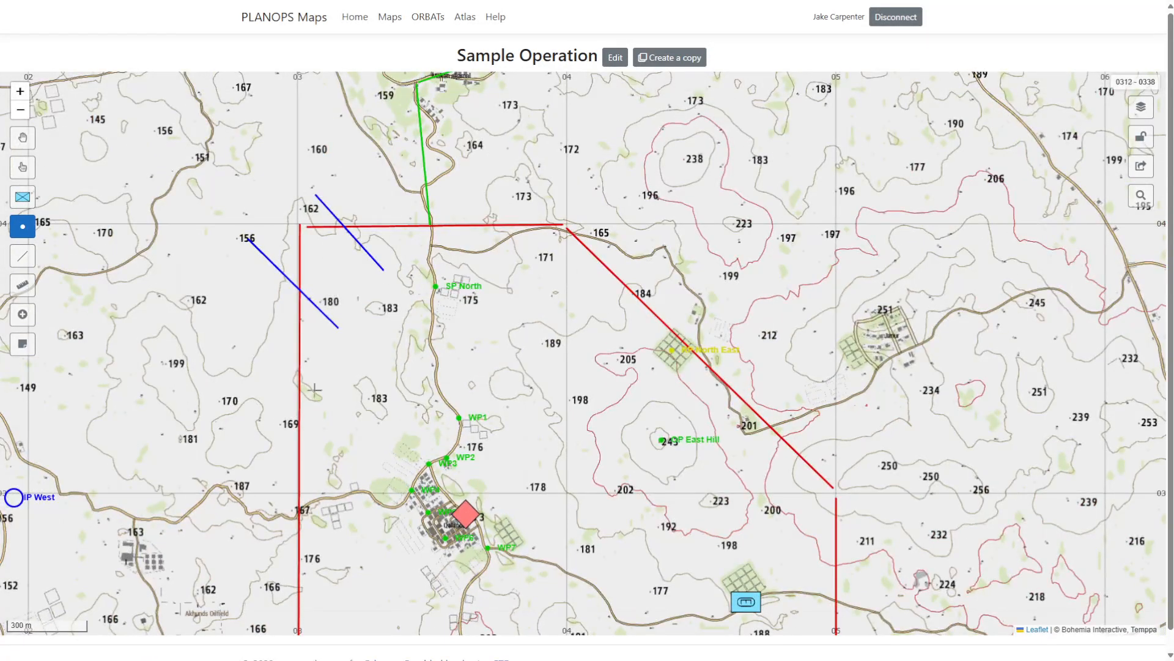
left_click_drag(414, 371, 400, 299)
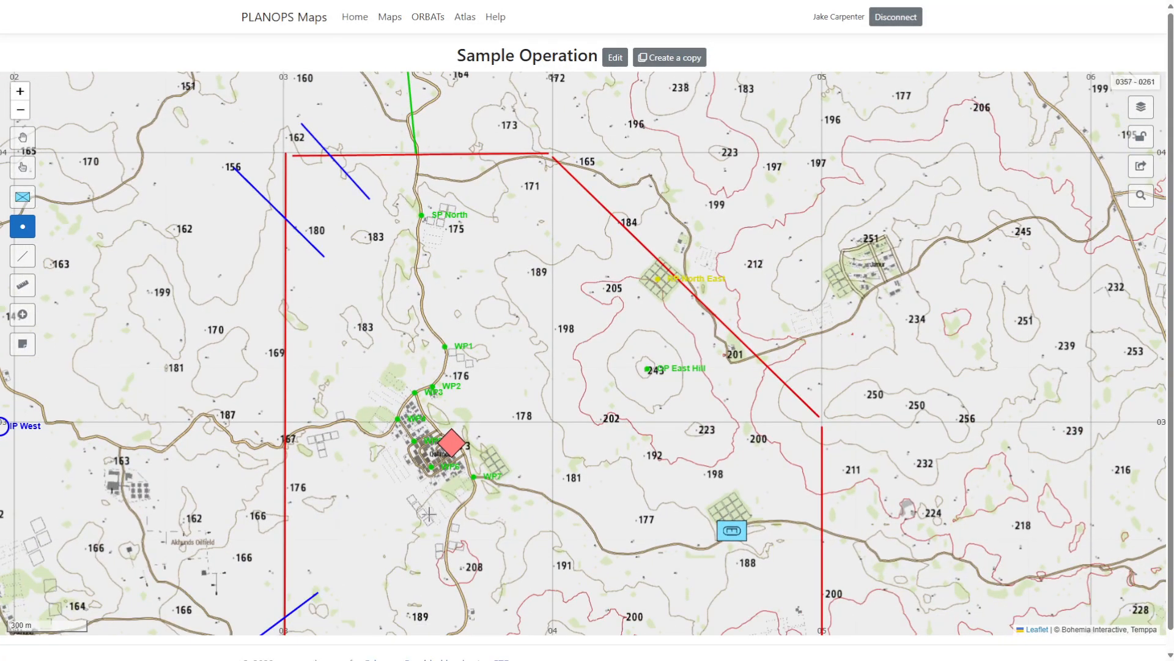
left_click_drag(562, 330, 590, 361)
left_click_drag(521, 453, 527, 348)
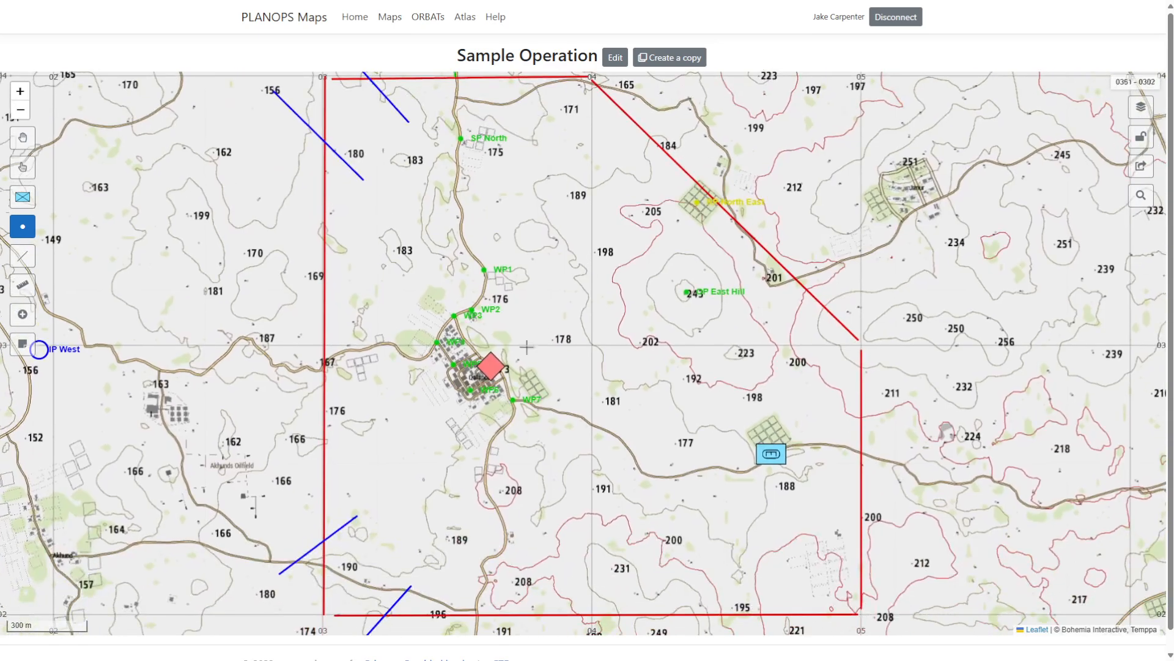
left_click_drag(441, 265, 443, 348)
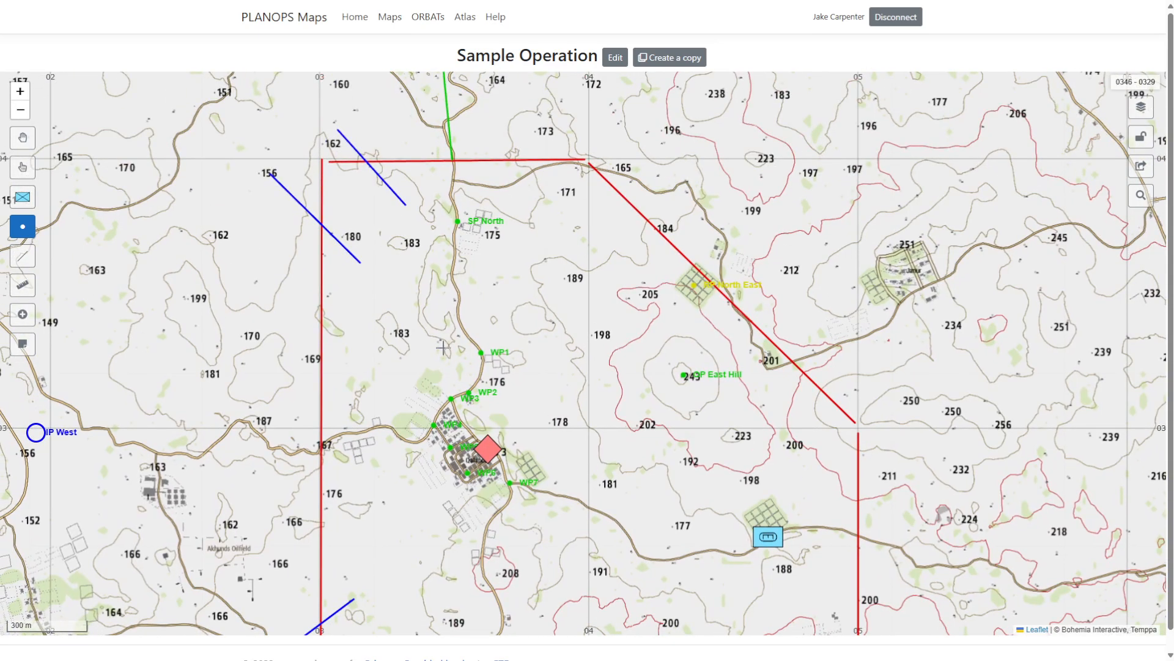
- Insert a yellow mil_dot symbol labelled "RP West" on hill 199 west of the area of operations, at 0253 - 0346
scroll(647, 368, "down", 1)
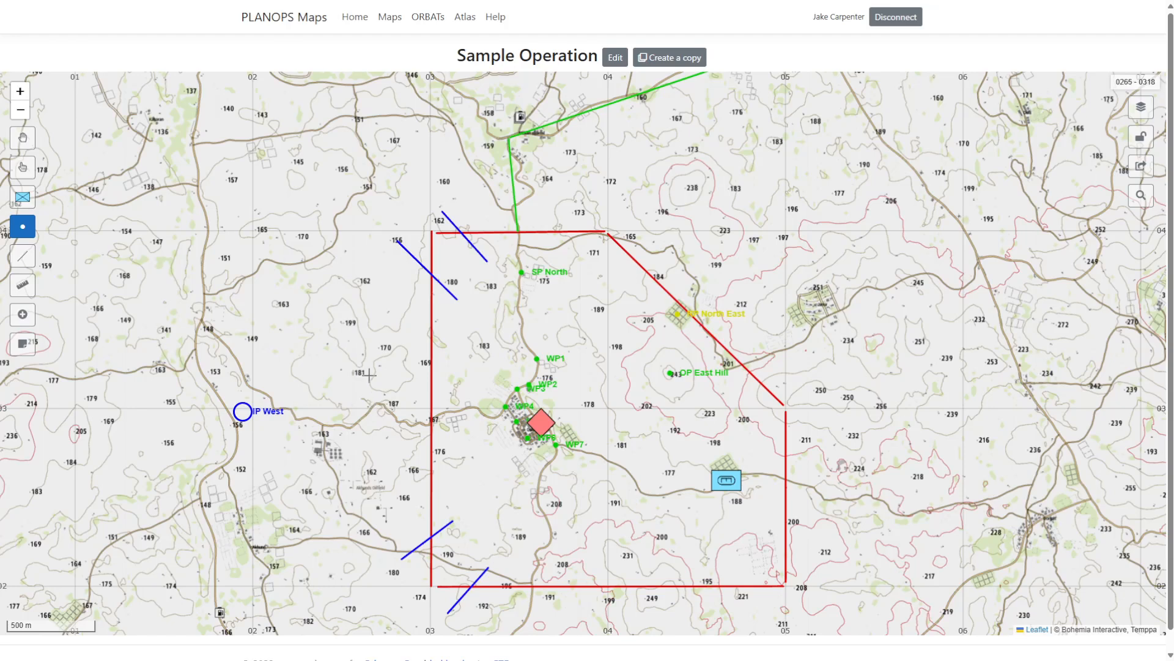
scroll(368, 374, "up", 1)
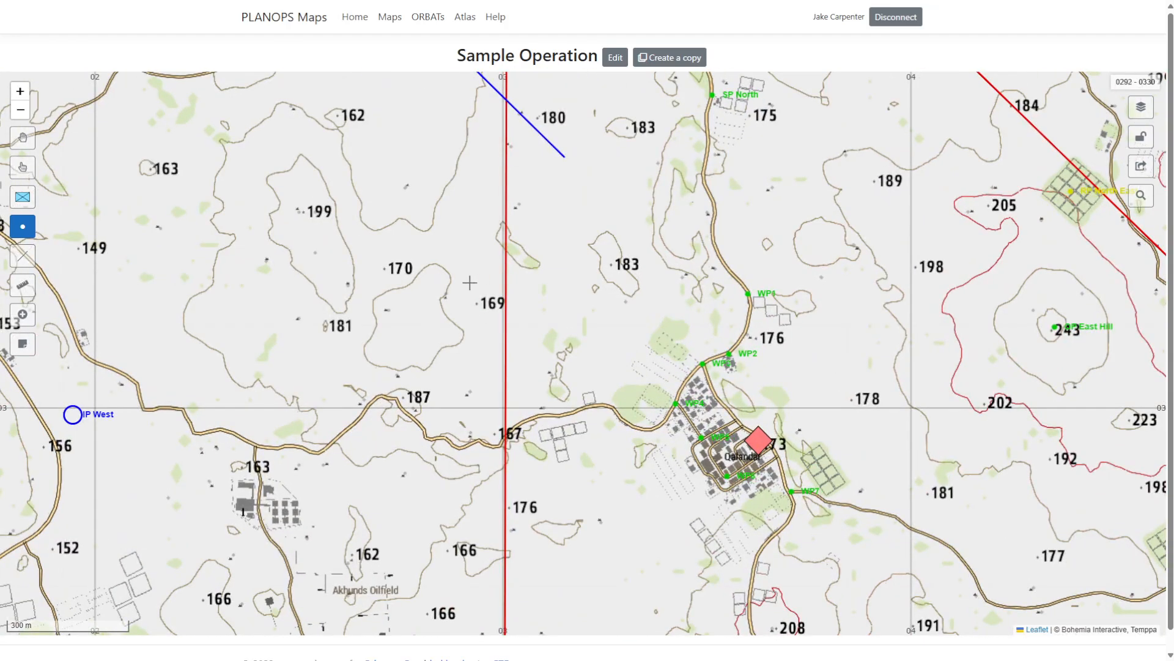
left_click(313, 216)
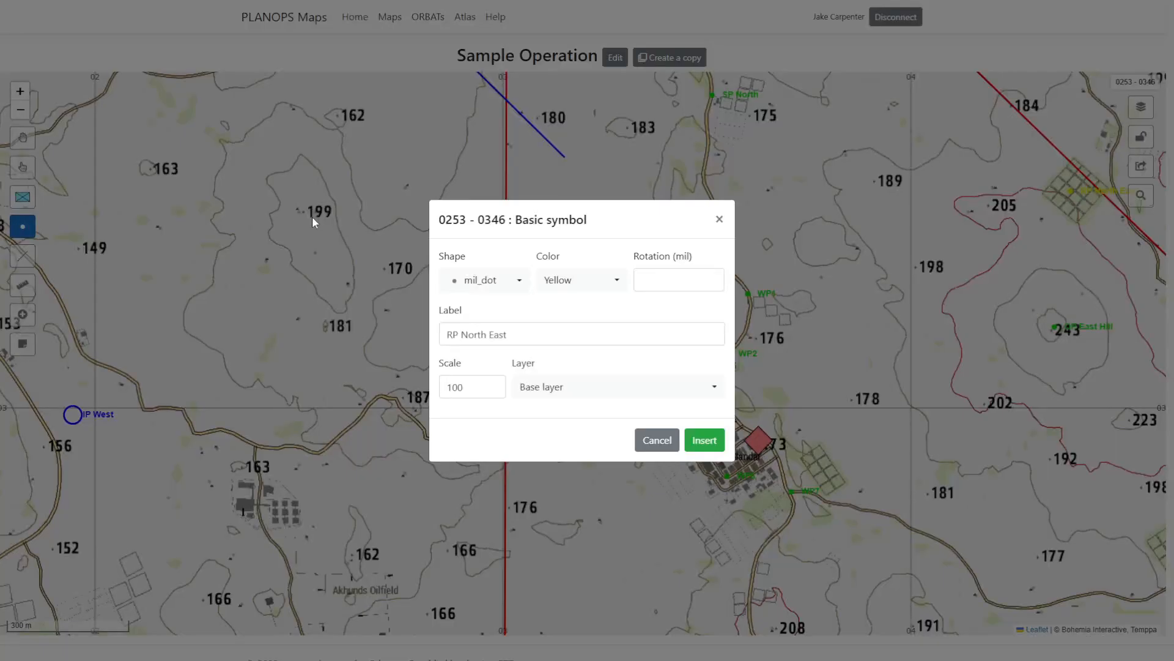
left_click(517, 334)
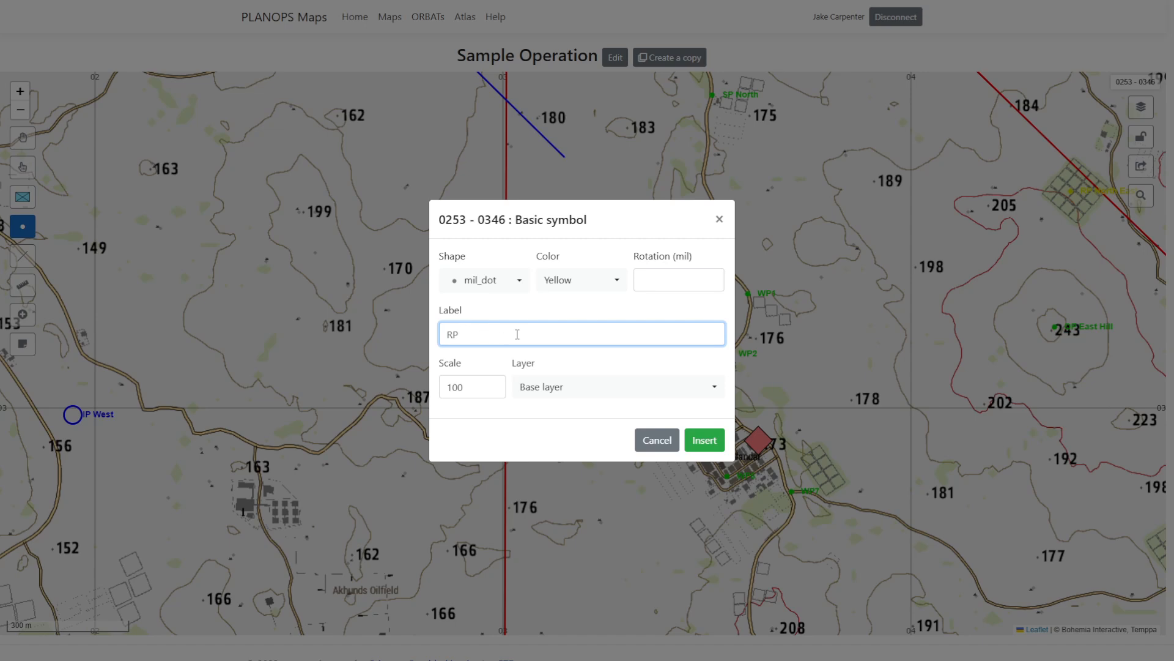
left_click(704, 440)
- Insert a yellow mil_dot symbol labelled "RP North" at the road junction north of SP North, at 0350 - 0391
scroll(558, 315, "down", 3)
scroll(544, 275, "up", 5)
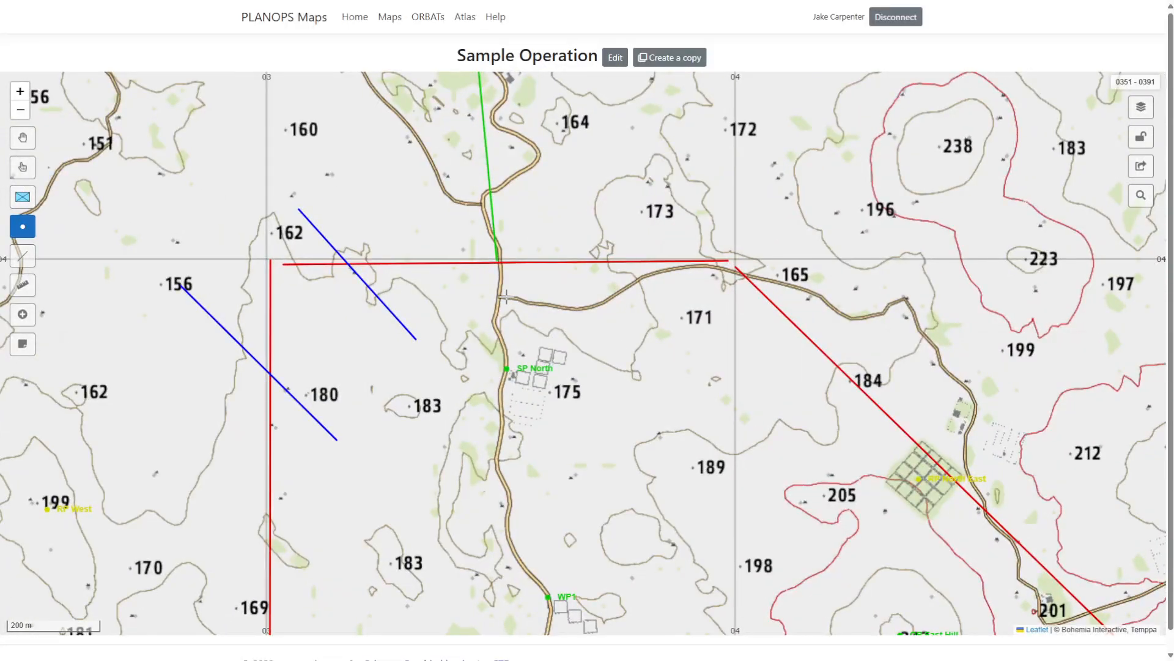
left_click(505, 297)
left_click(493, 340)
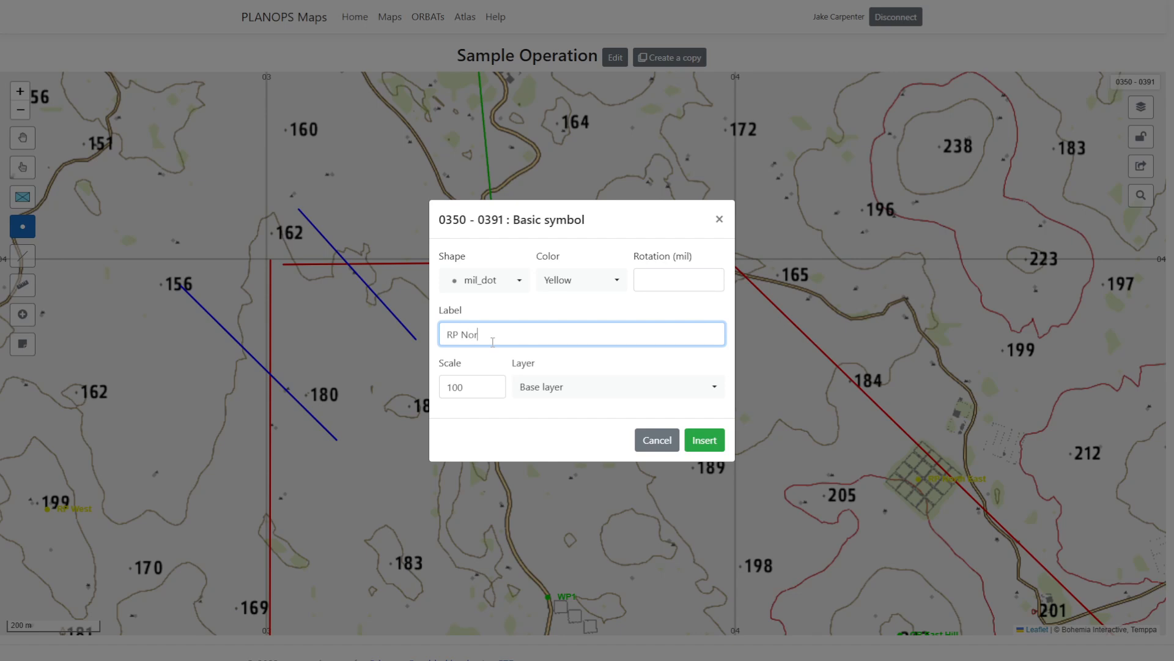
left_click(704, 440)
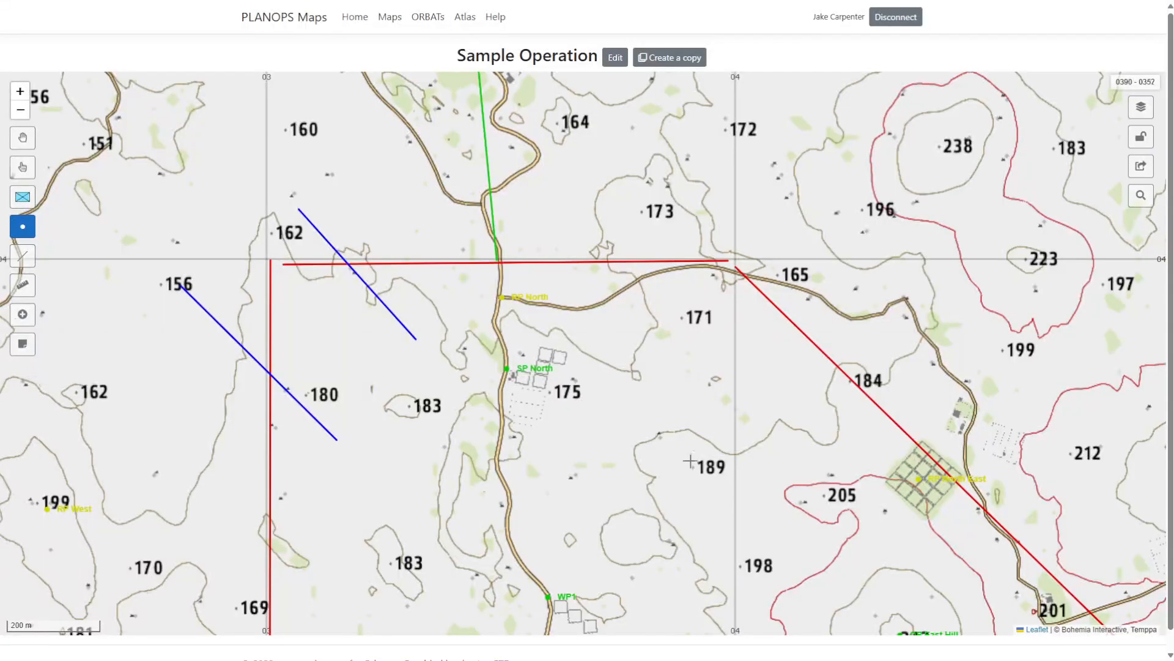
- Insert a blue mil_dot symbol labelled "DP 1" by the buildings just south of WP2, at 0355 - 0310
scroll(508, 255, "down", 3)
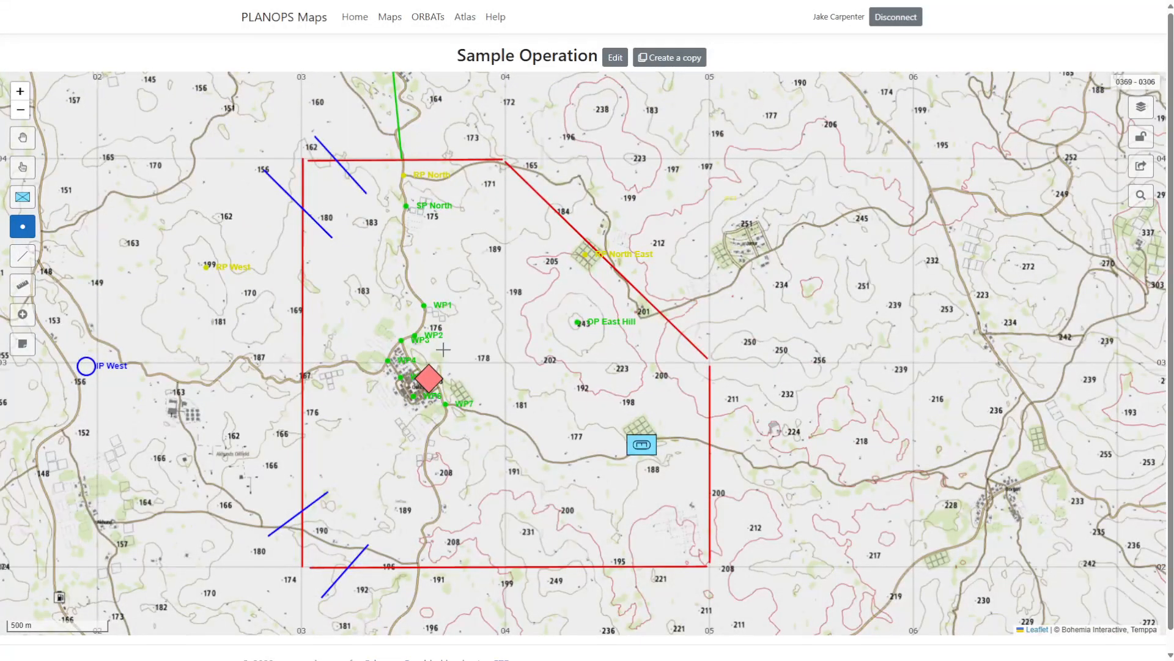
scroll(444, 350, "up", 3)
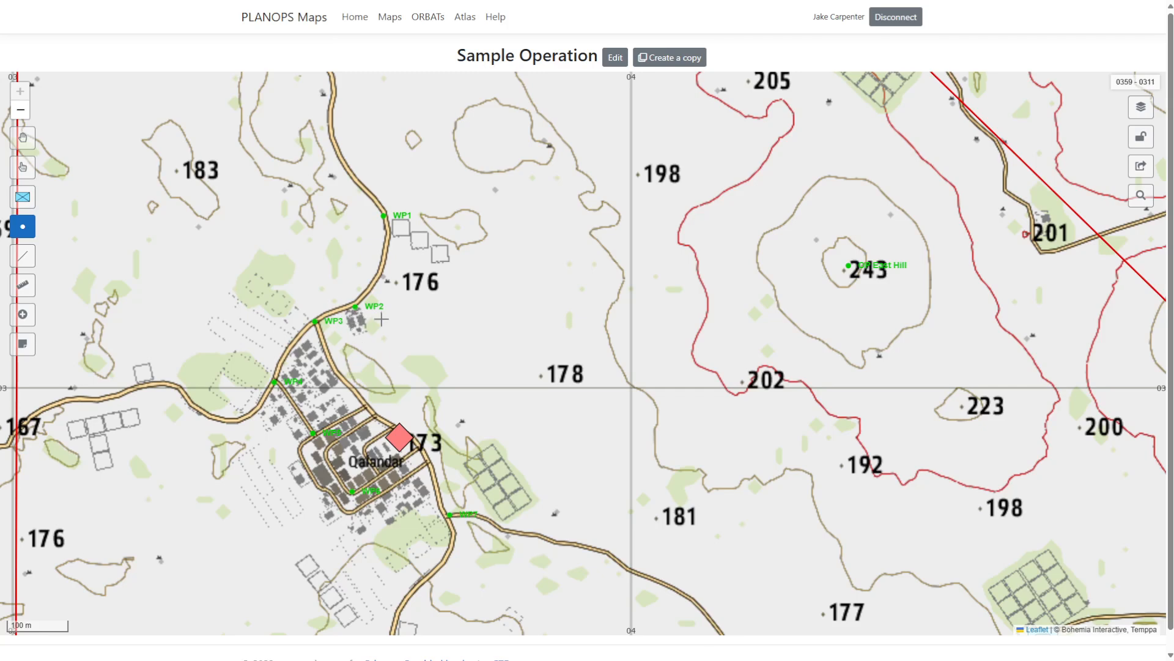
left_click(358, 330)
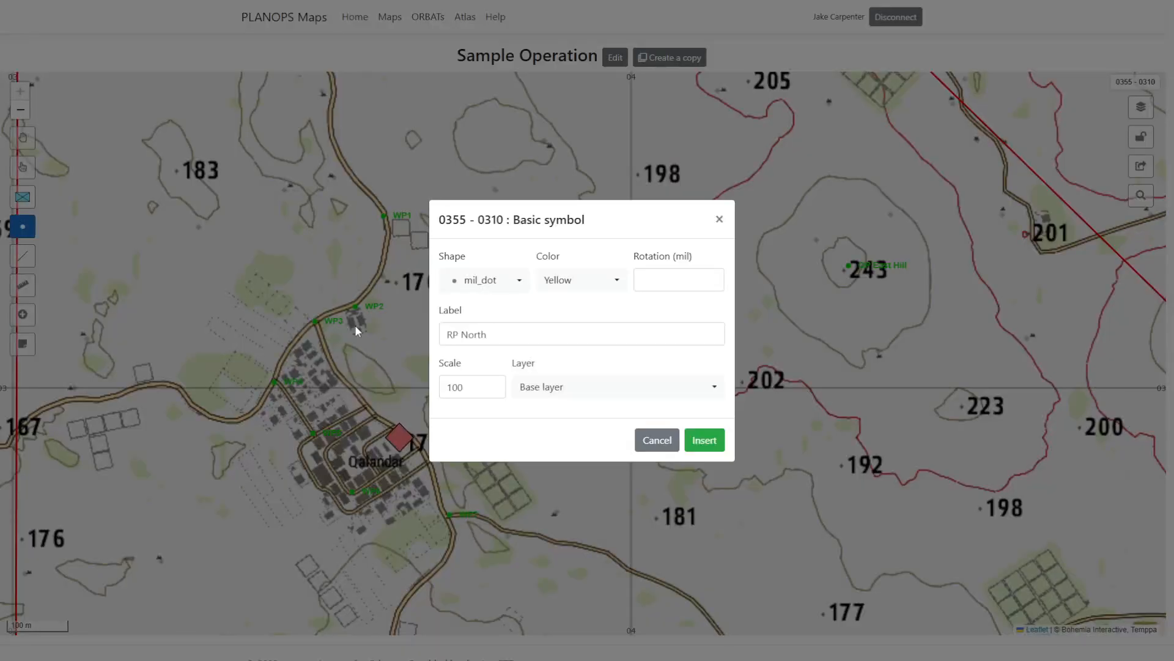
left_click(497, 337)
key("BackSpace")
key("BackSpace")
key("BackSpace")
key("BackSpace")
key("BackSpace")
key("BackSpace")
key("BackSpace")
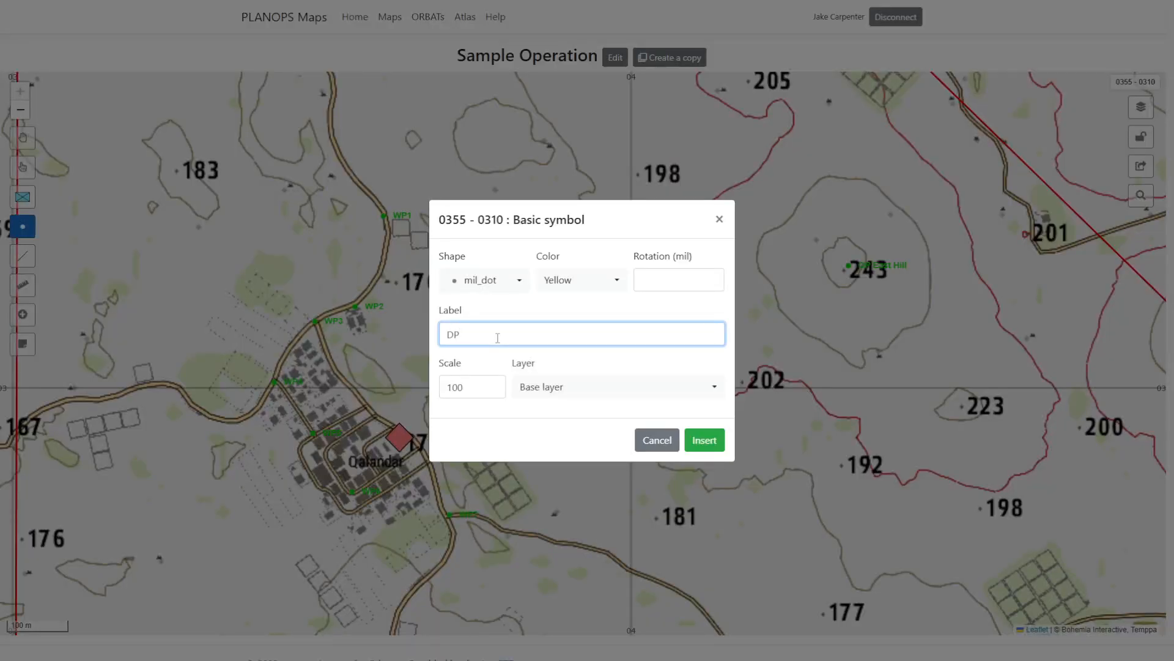
left_click(587, 280)
left_click(579, 466)
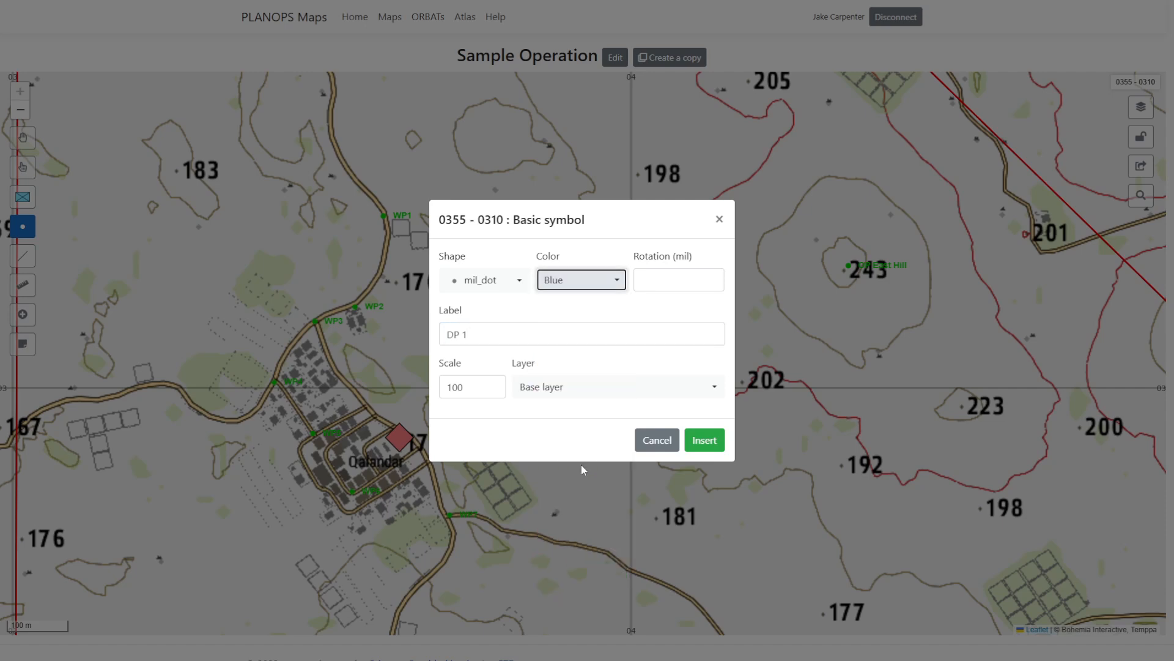
left_click(705, 440)
- Insert a blue mil_dot symbol labelled "DP 2" on the western edge of Qalandar, south of WP4, at 0342 - 0295
scroll(413, 357, "down", 2)
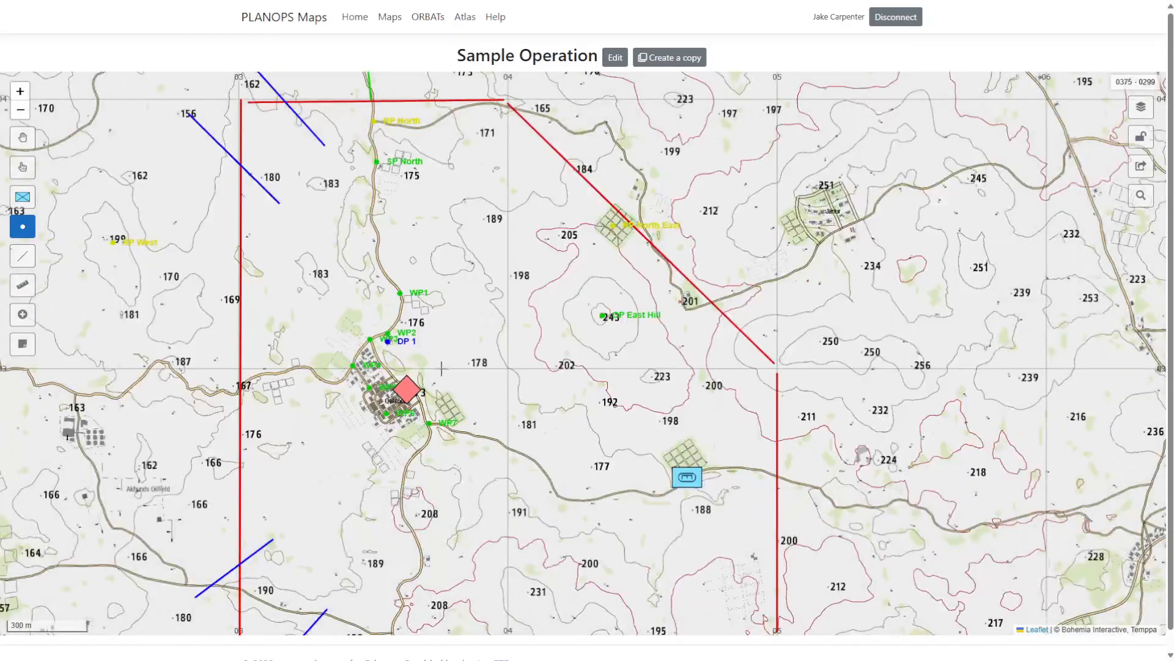
left_click_drag(413, 356, 516, 338)
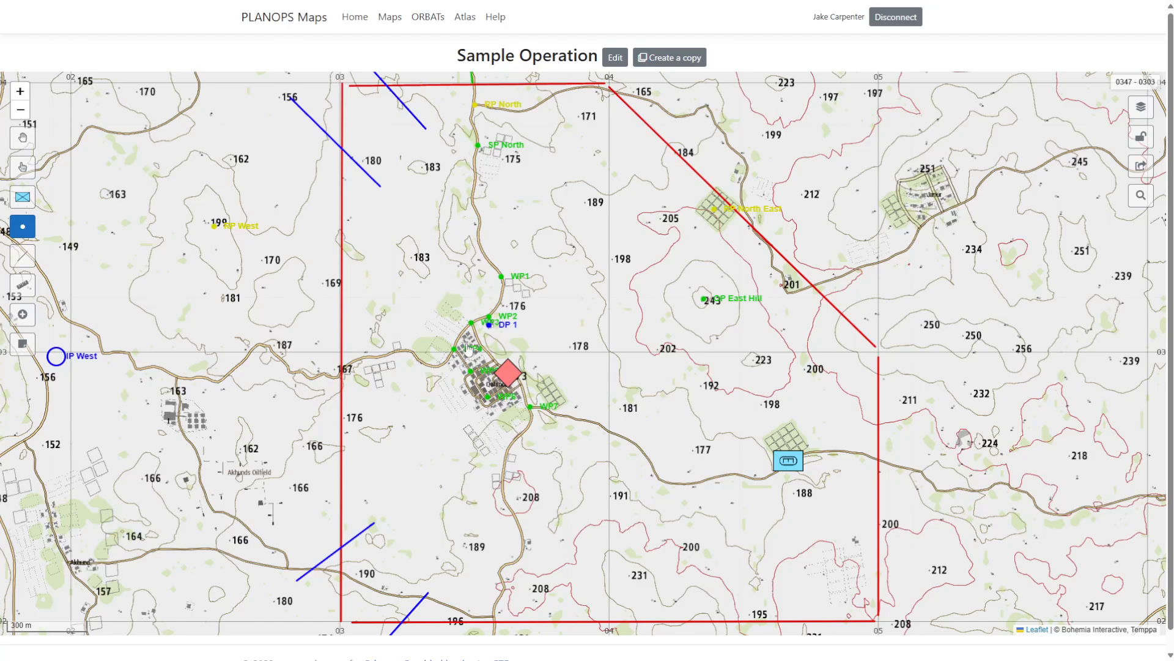
scroll(467, 351, "up", 1)
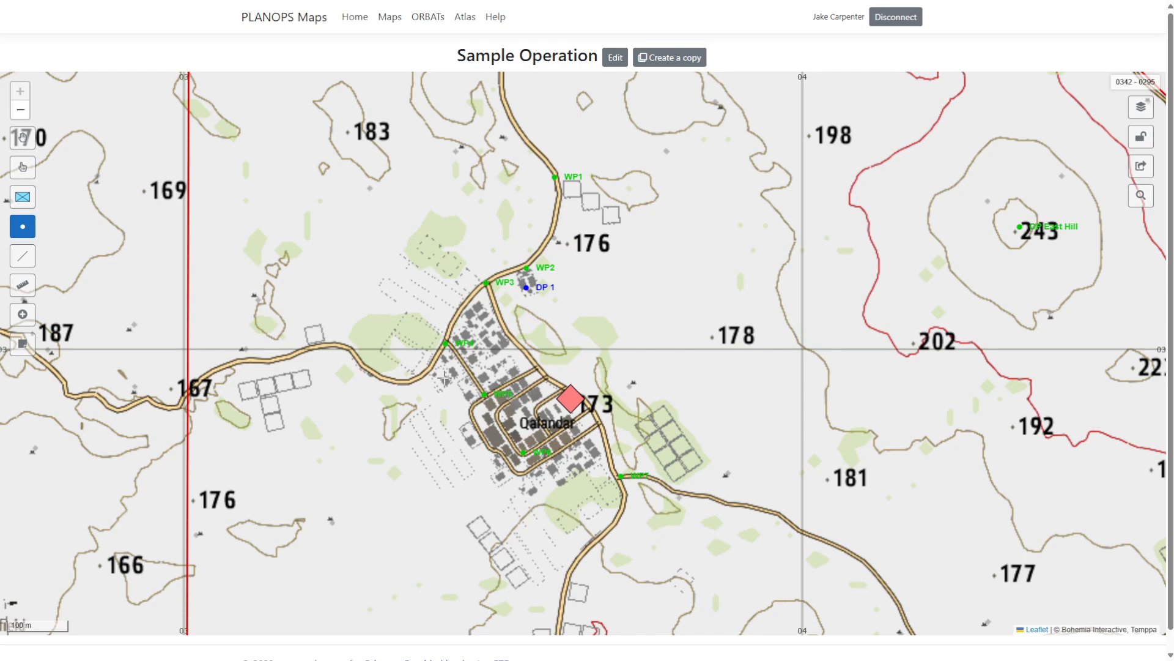
left_click(444, 379)
left_click(513, 337)
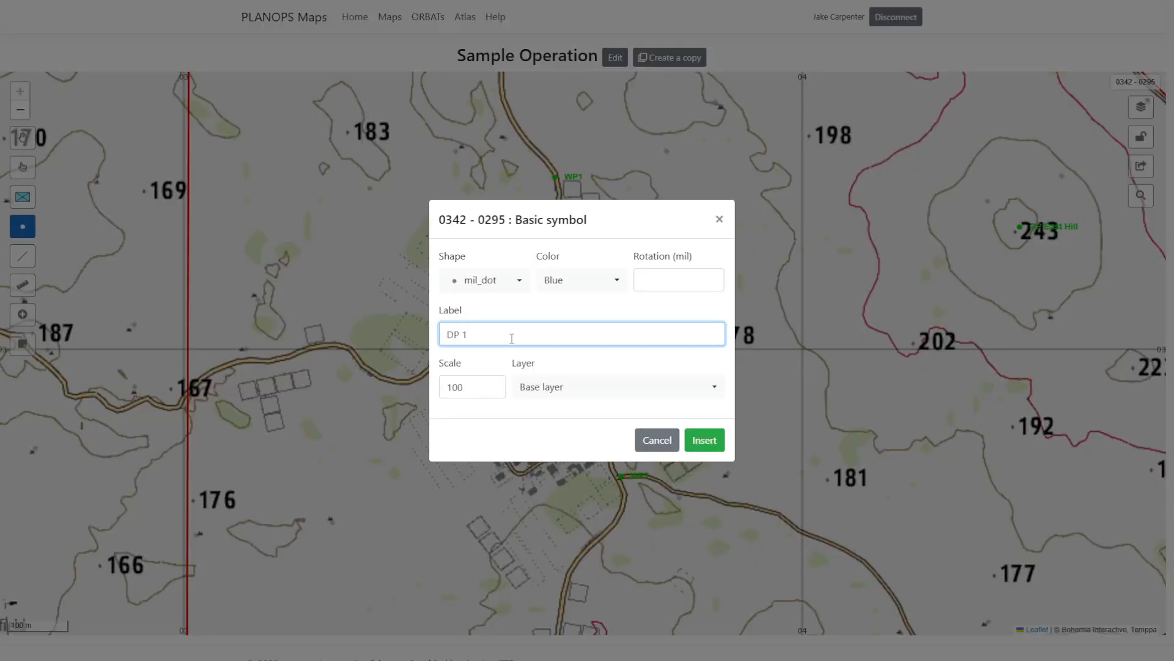
type("2")
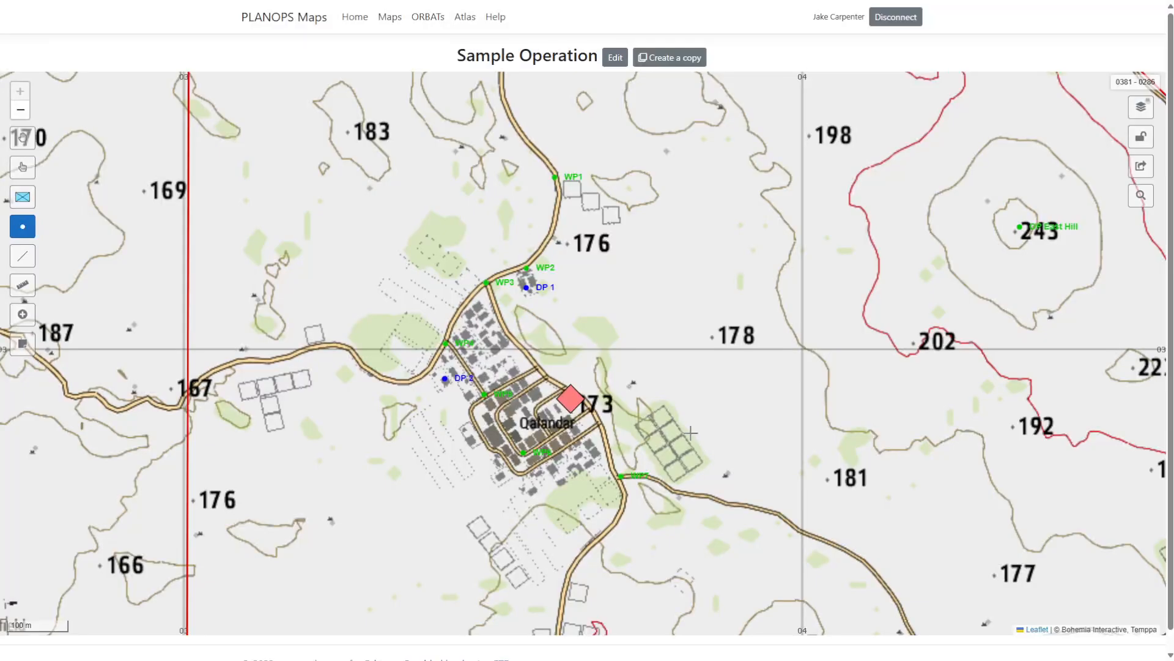
left_click(704, 440)
- Examine the complete plan at several scales, from the green approach route down to the area of operations and its symbols
scroll(699, 324, "down", 2)
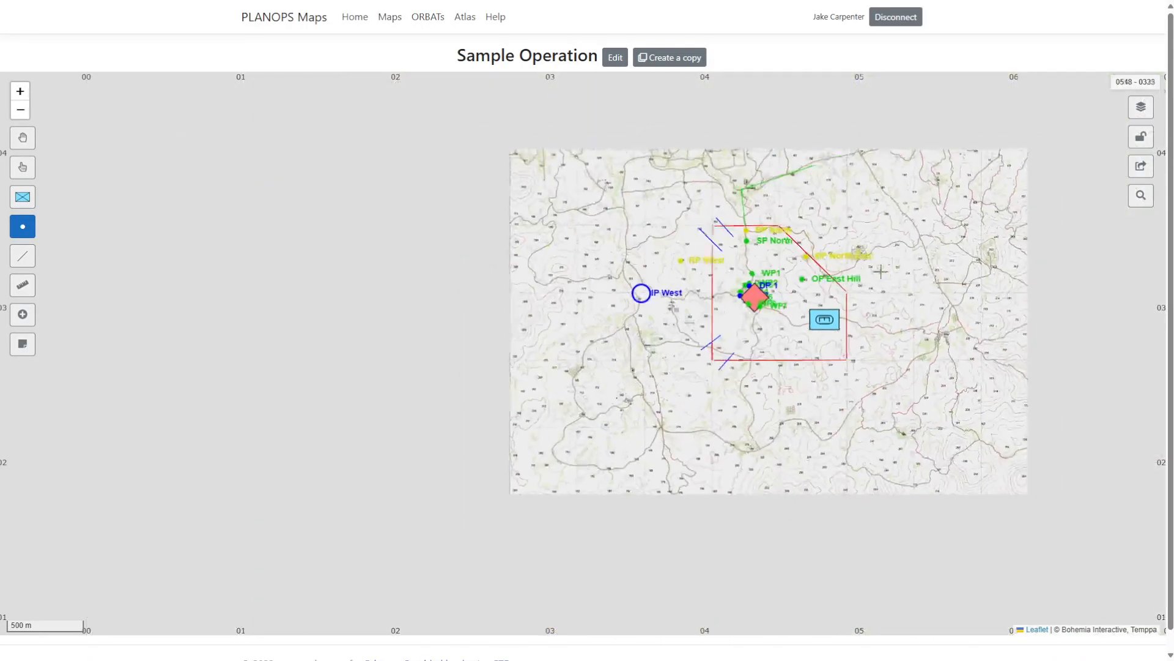
scroll(853, 279, "down", 1)
left_click_drag(901, 266, 616, 390)
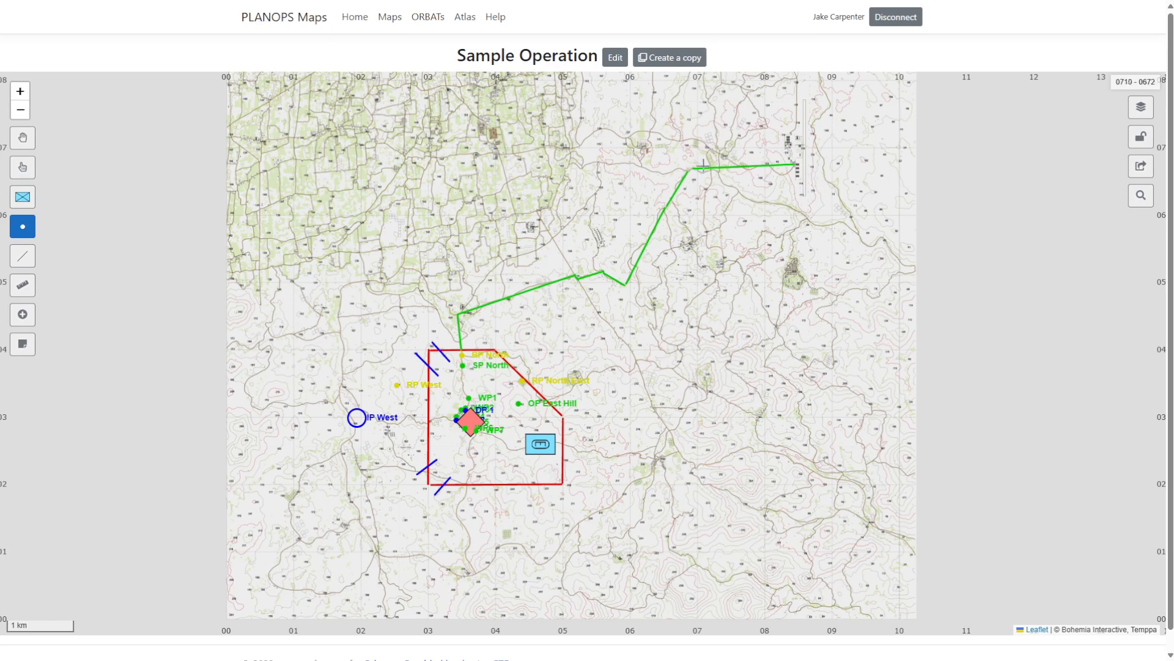
scroll(474, 376, "up", 3)
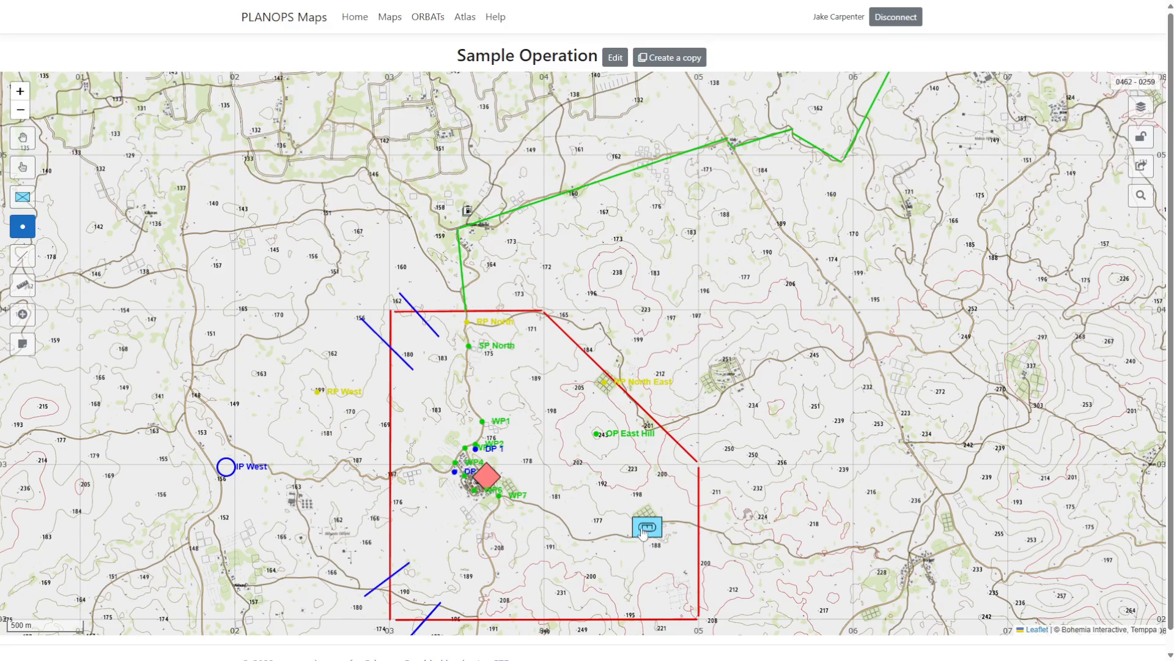
scroll(492, 444, "down", 1)
scroll(474, 452, "down", 1)
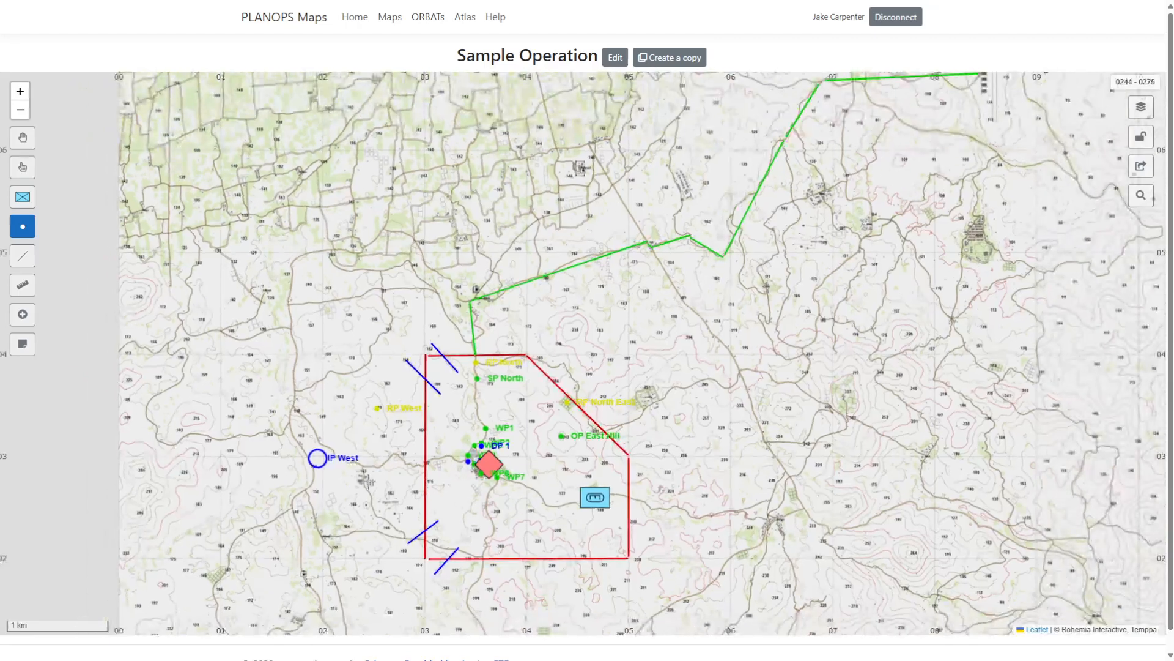